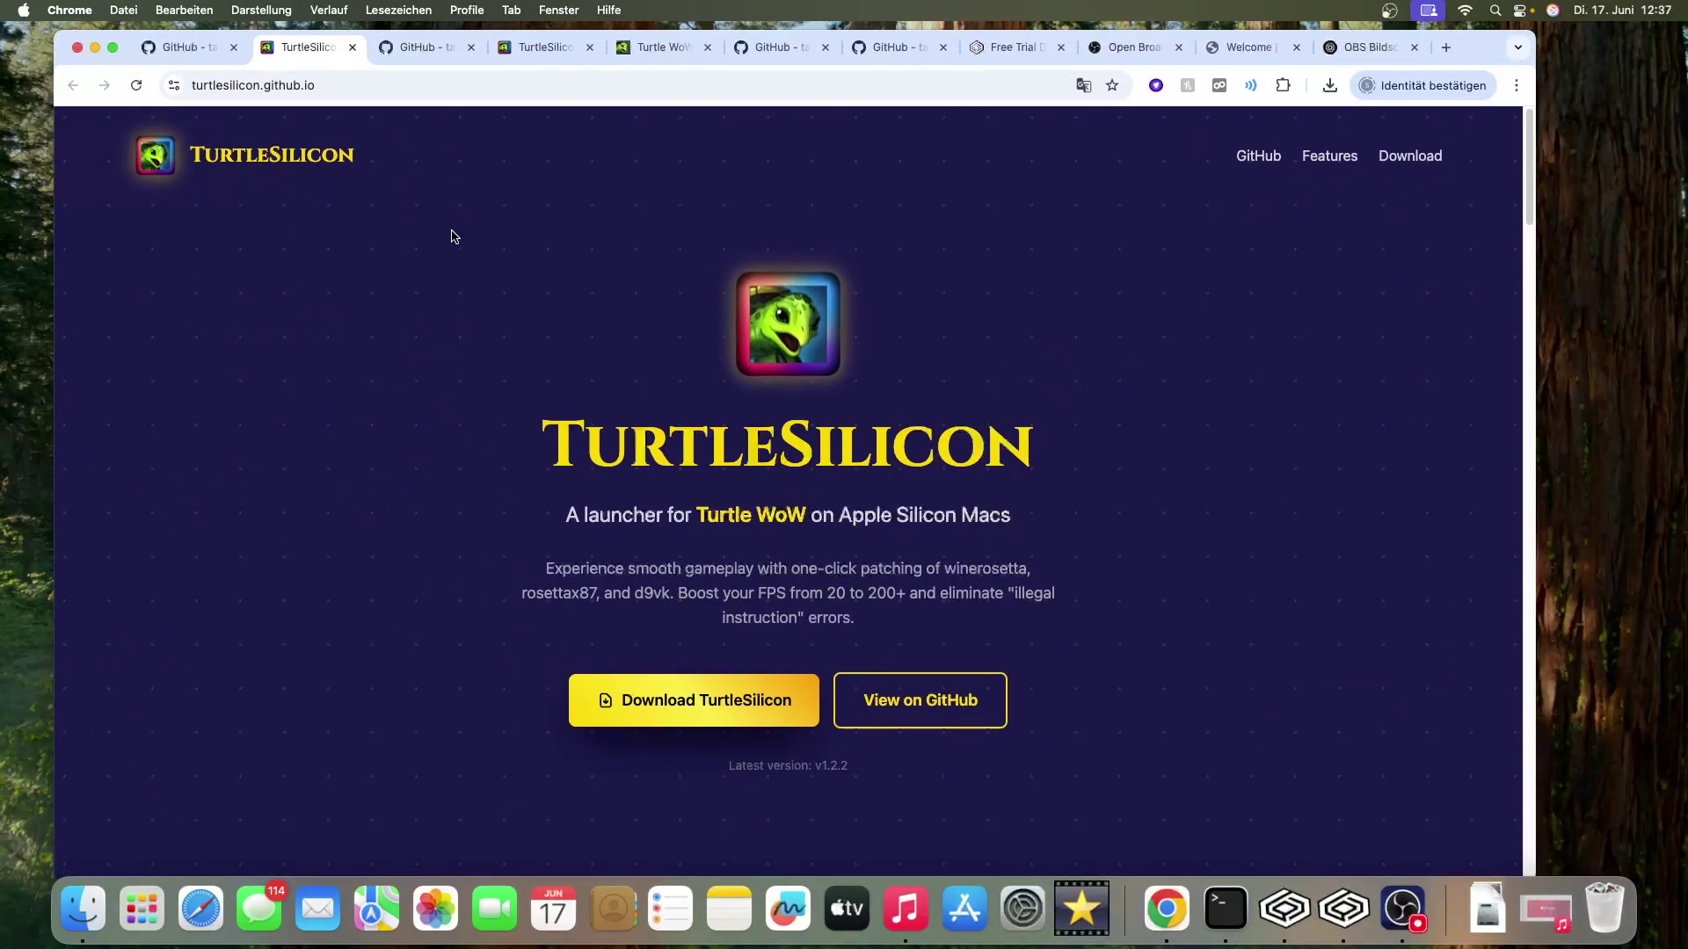
# - Read through turtlesilicon.github.io's features, requirements and install steps, then hide Chrome
pyautogui.scroll(-2, 871, 389)
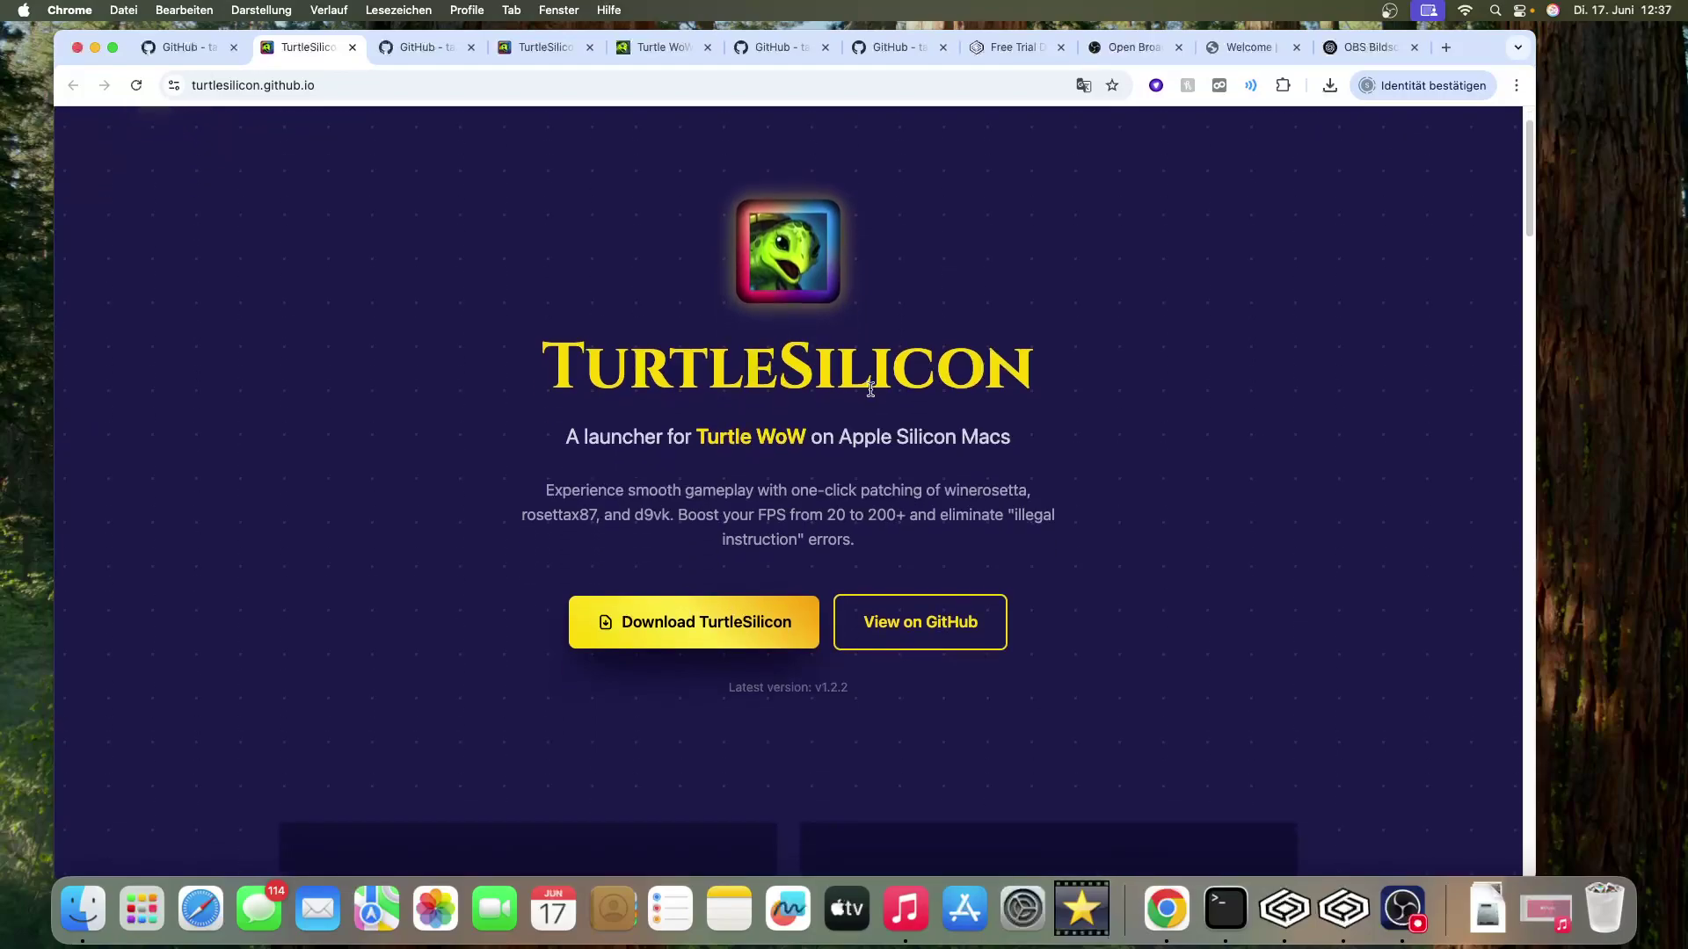
pyautogui.scroll(-10, 871, 389)
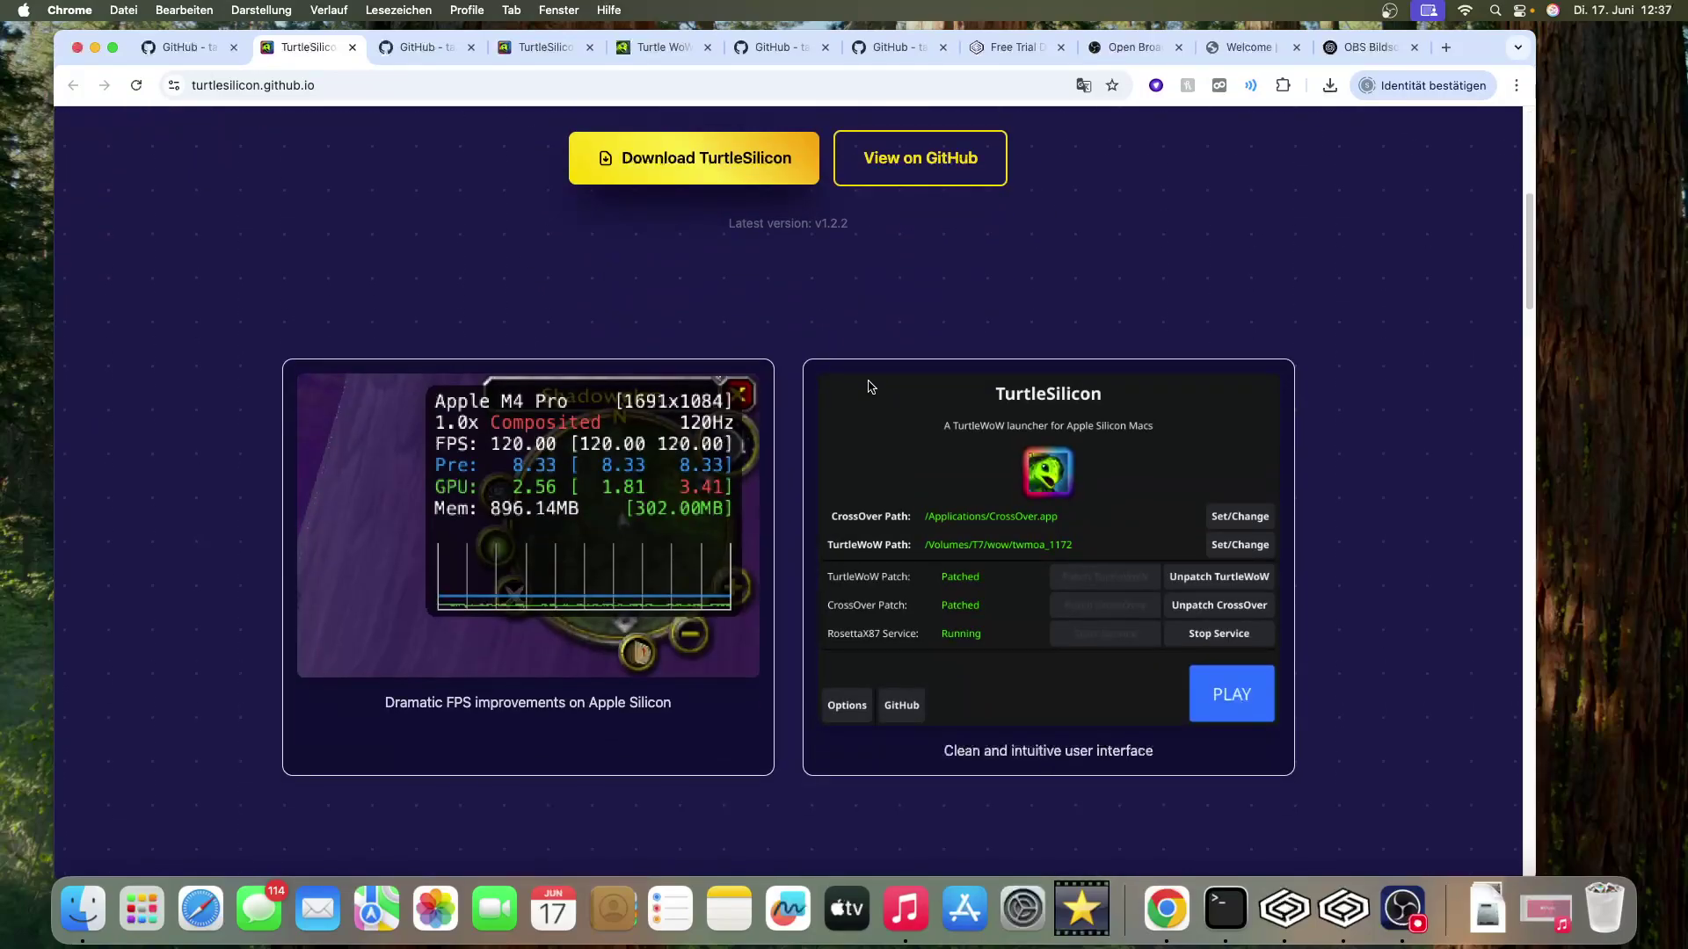
pyautogui.scroll(-20, 868, 387)
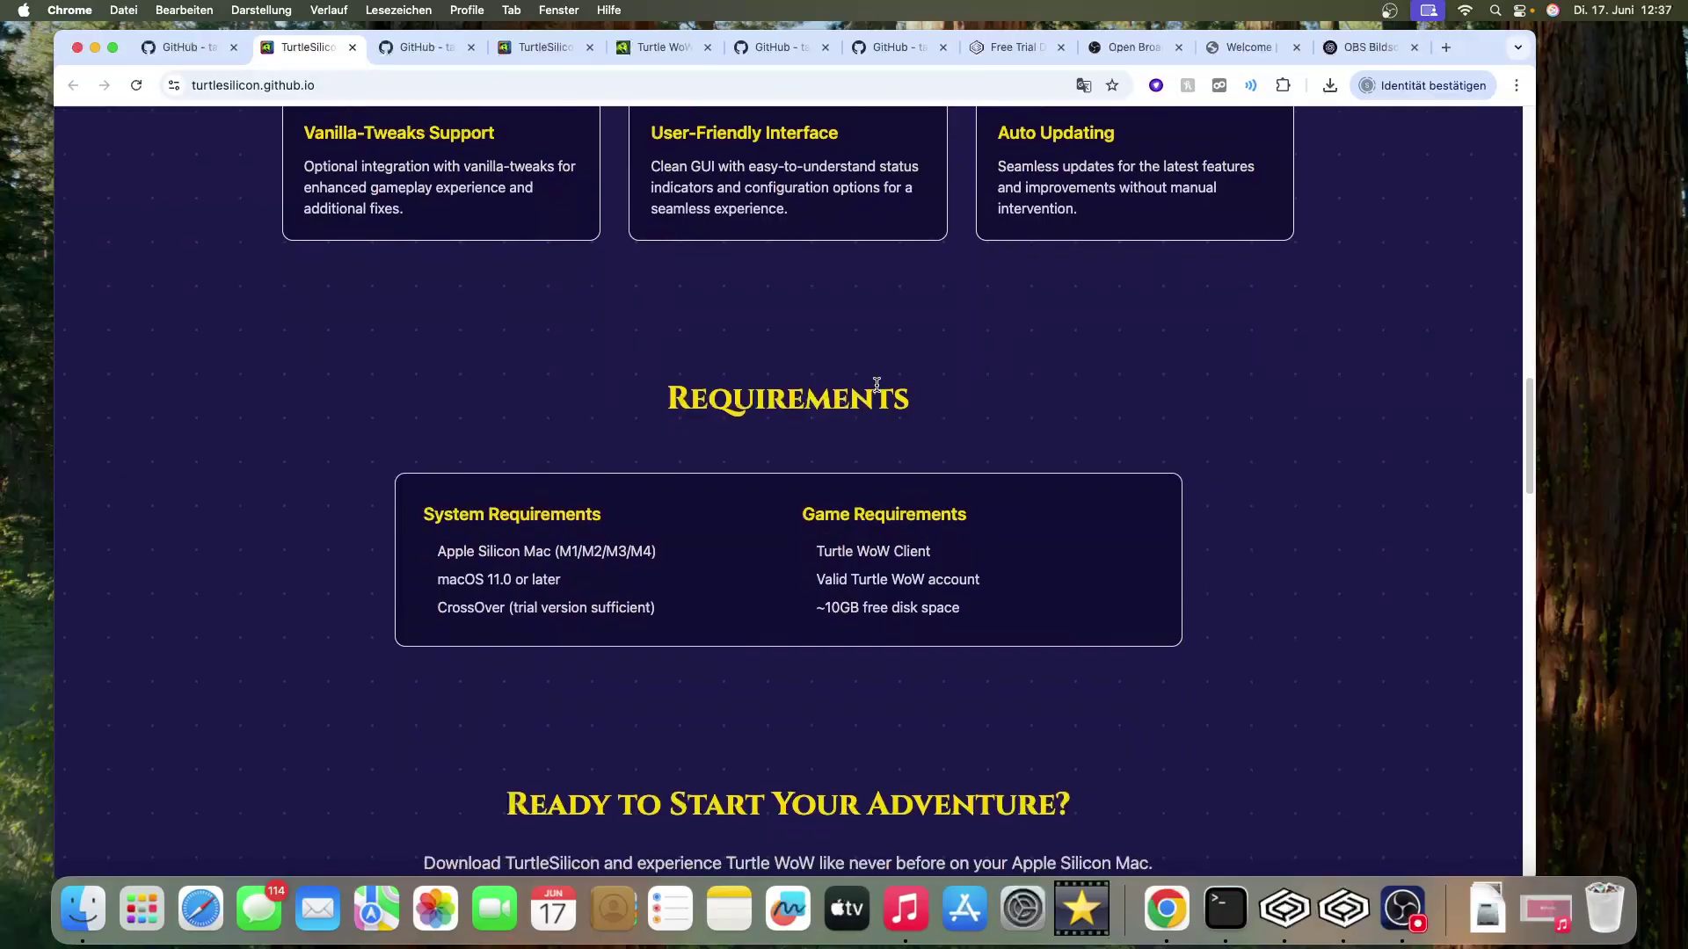
pyautogui.scroll(-20, 876, 384)
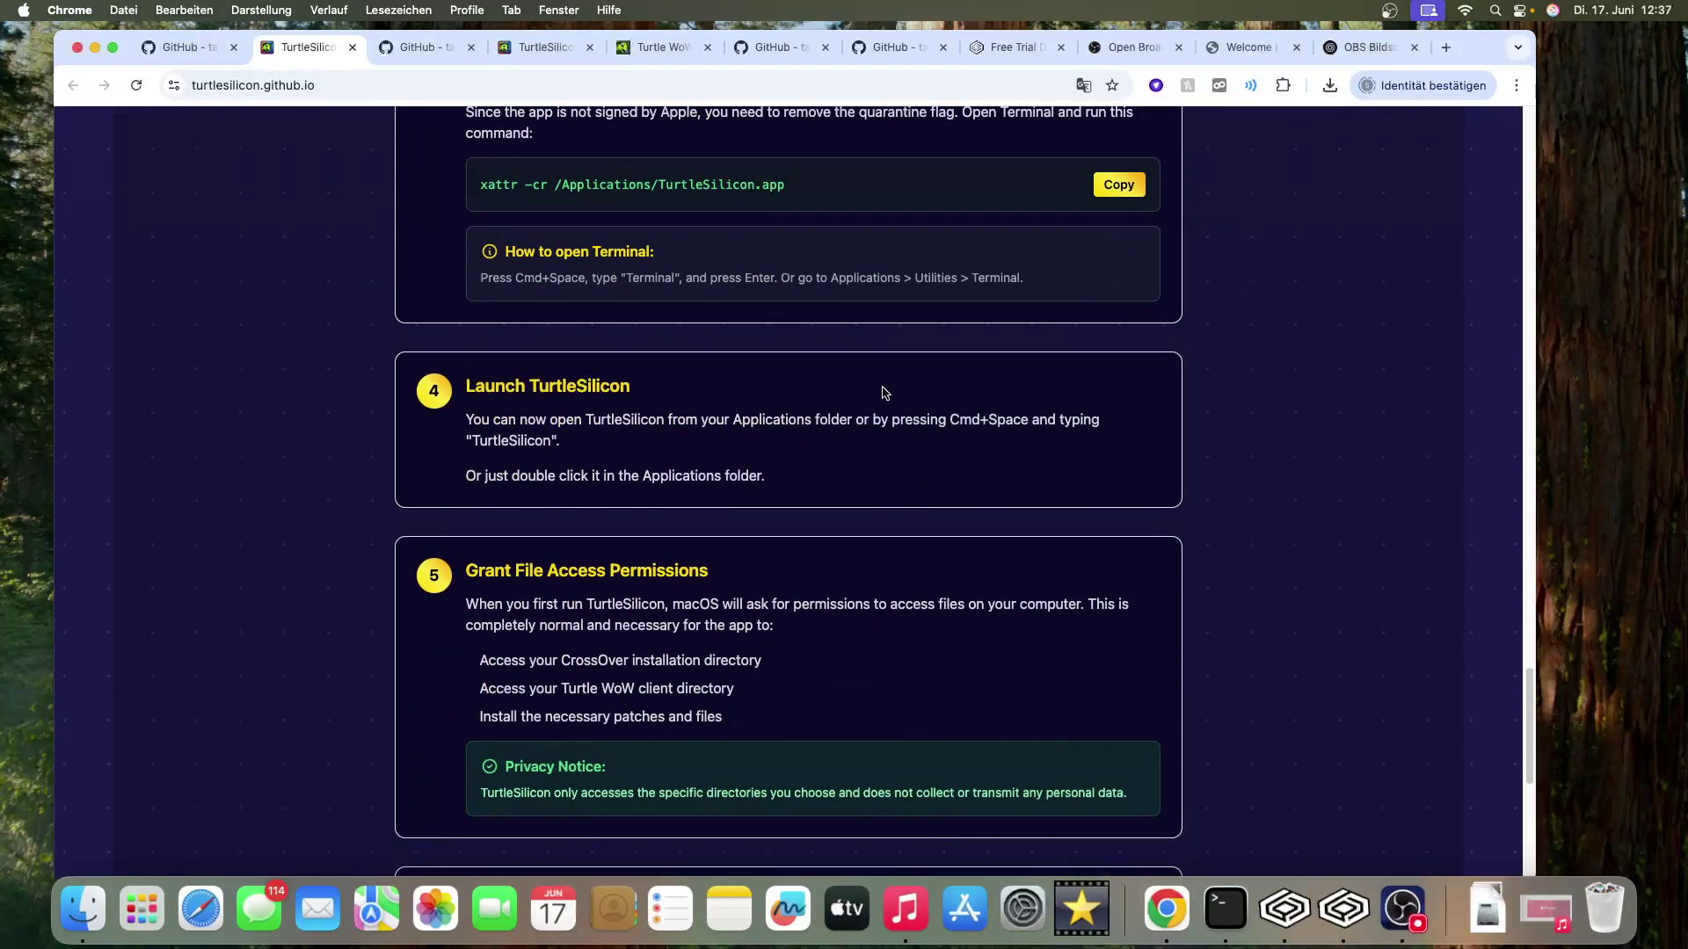
pyautogui.scroll(-12, 884, 392)
pyautogui.scroll(20, 893, 387)
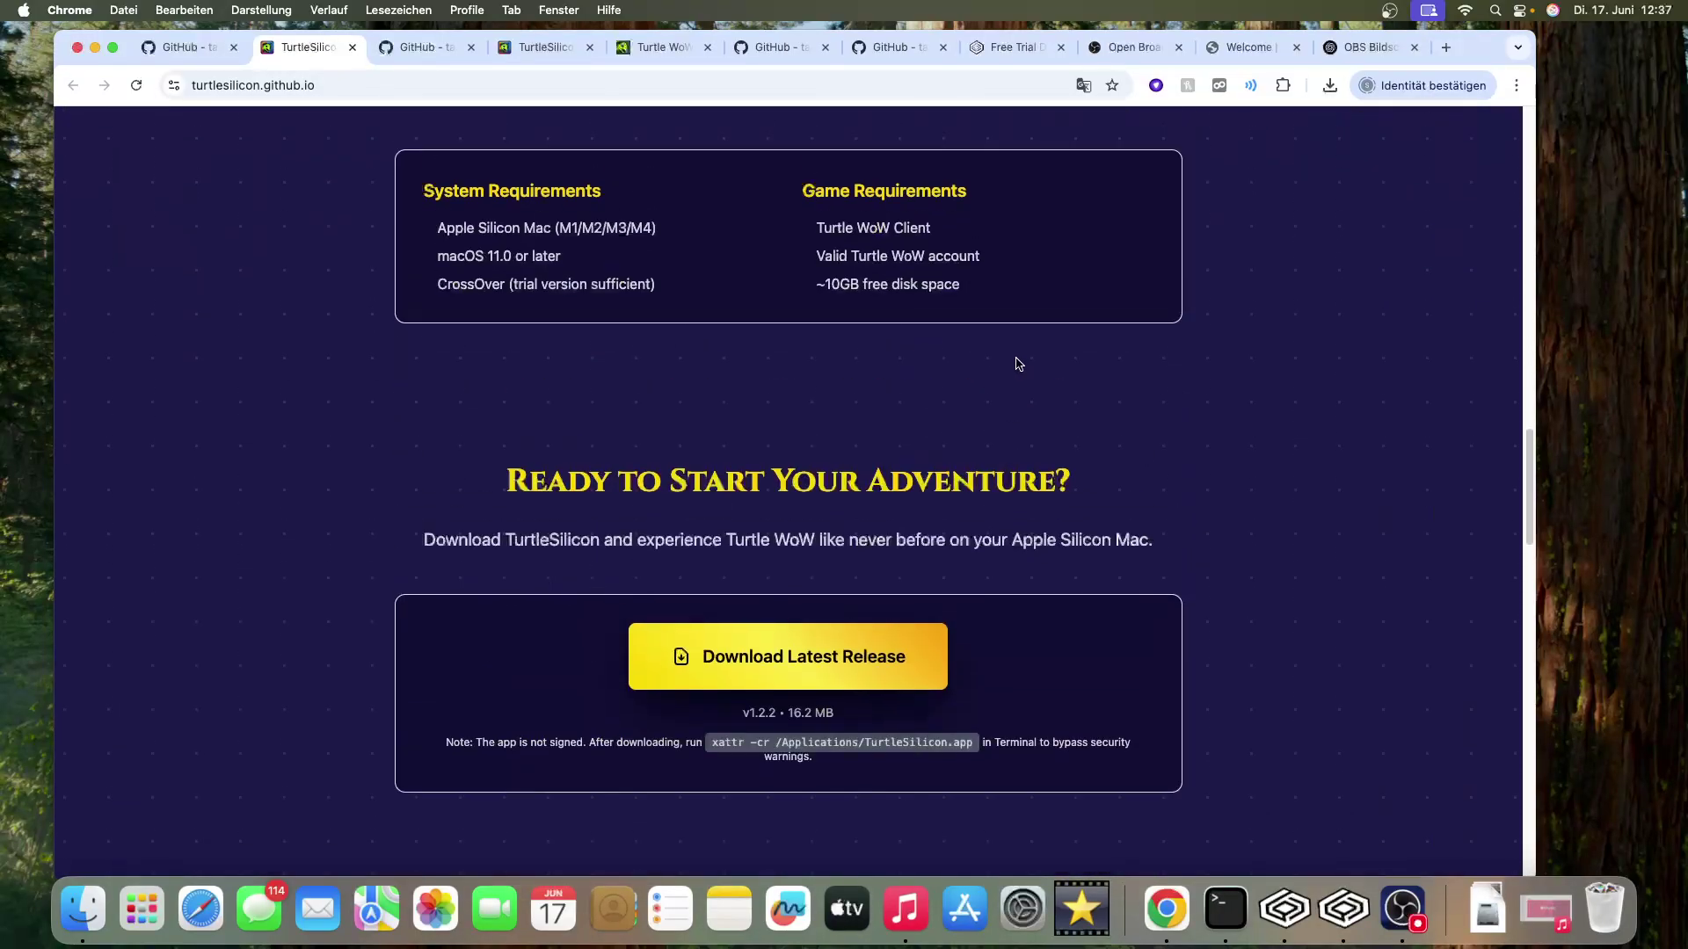
pyautogui.scroll(20, 1020, 363)
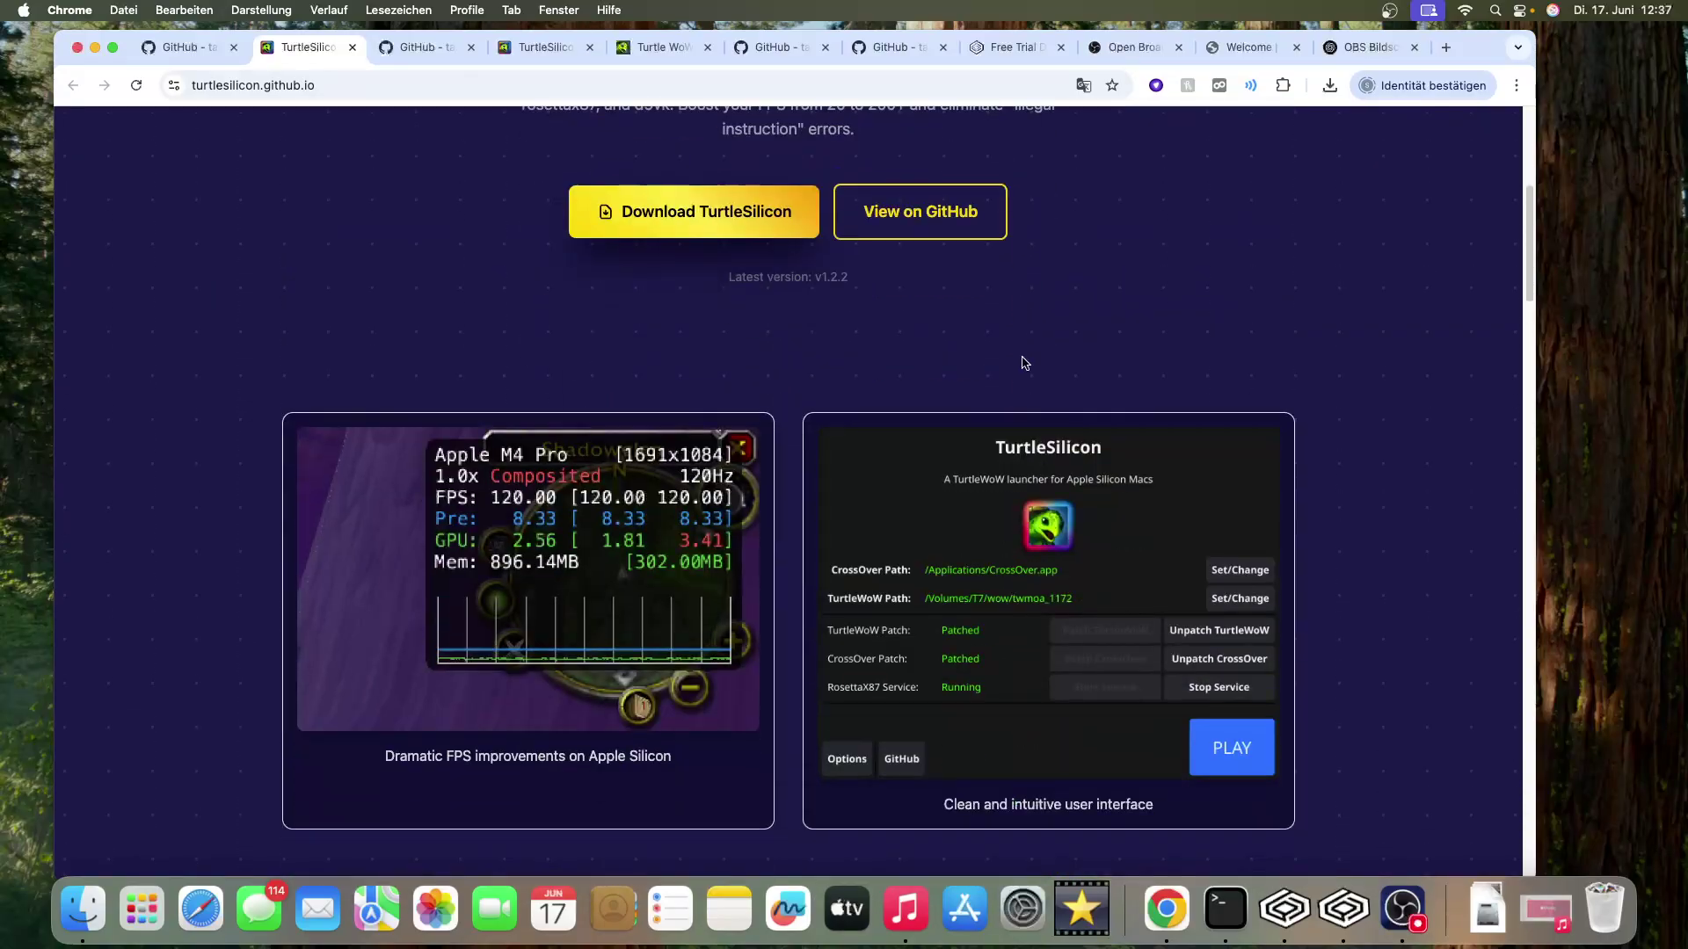
pyautogui.scroll(-10, 1027, 359)
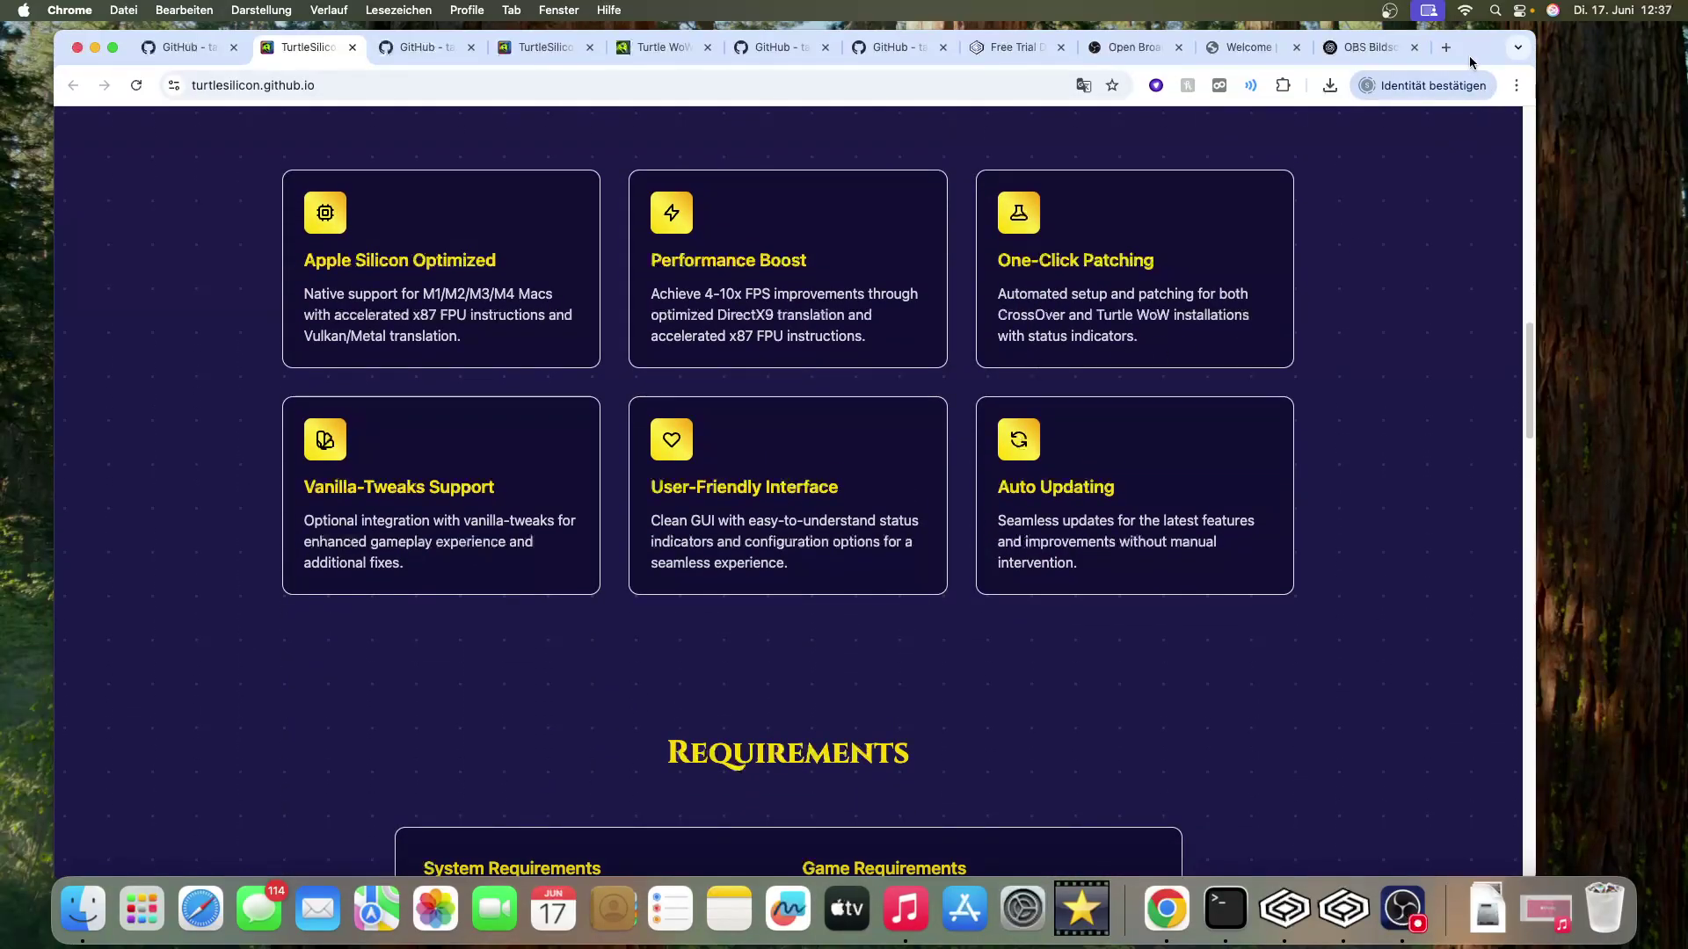
pyautogui.press('F11')
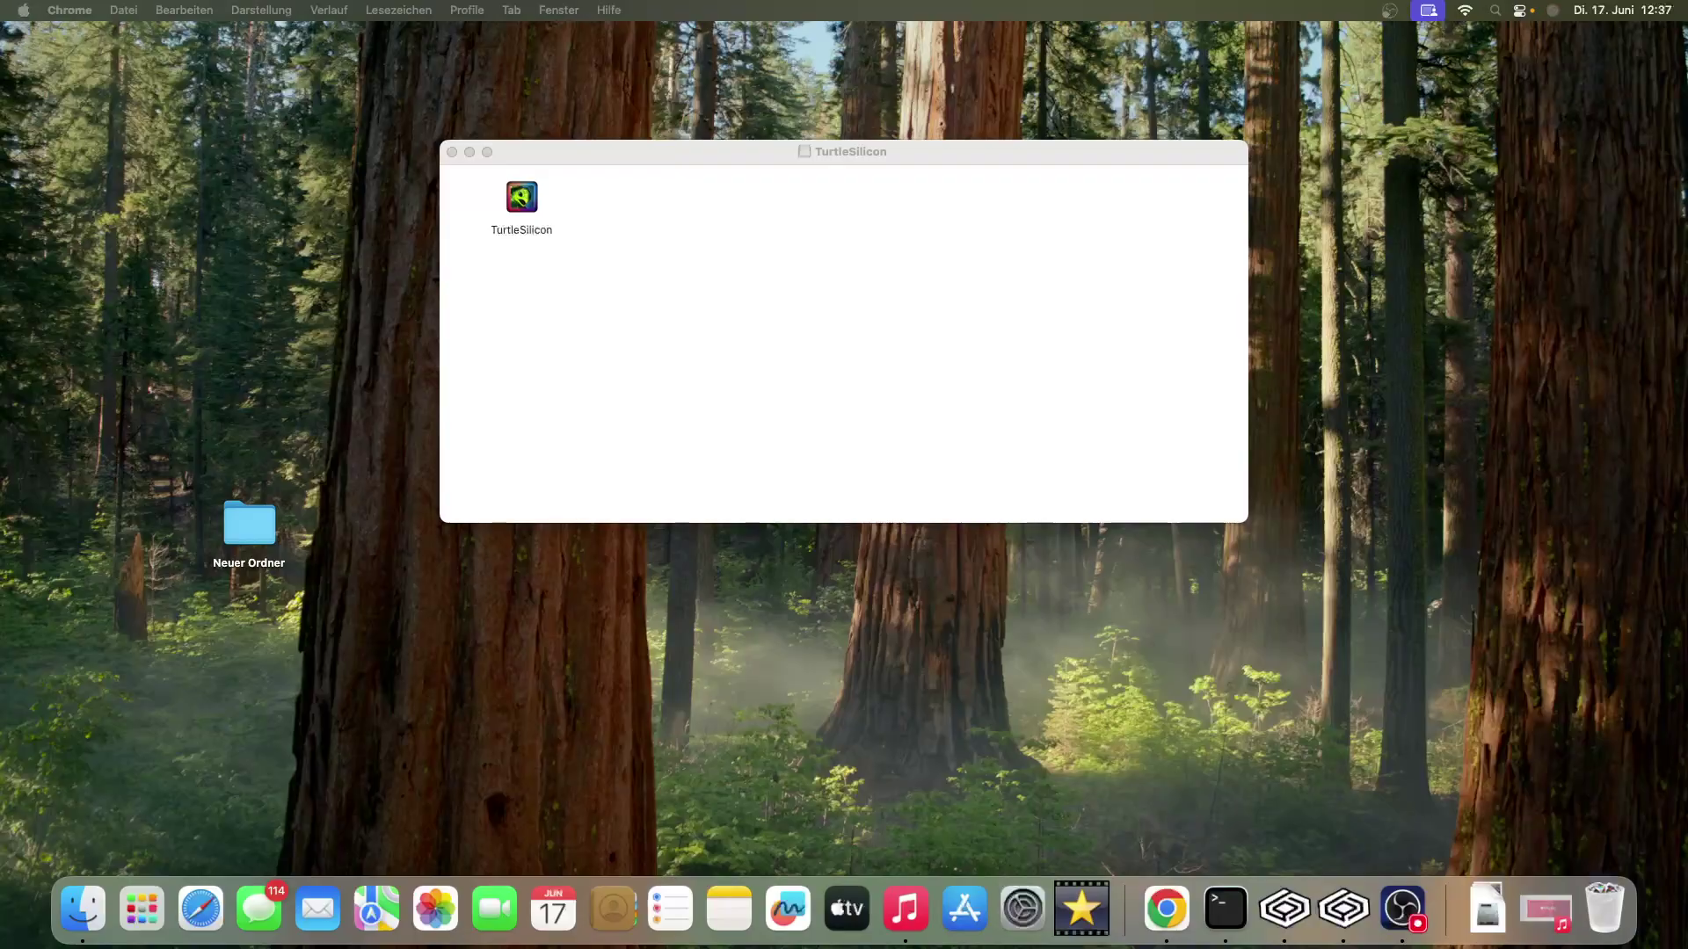
# - Try TurtleSilicon from the disk image, then copy it into the Programme folder
pyautogui.doubleClick(525, 199)
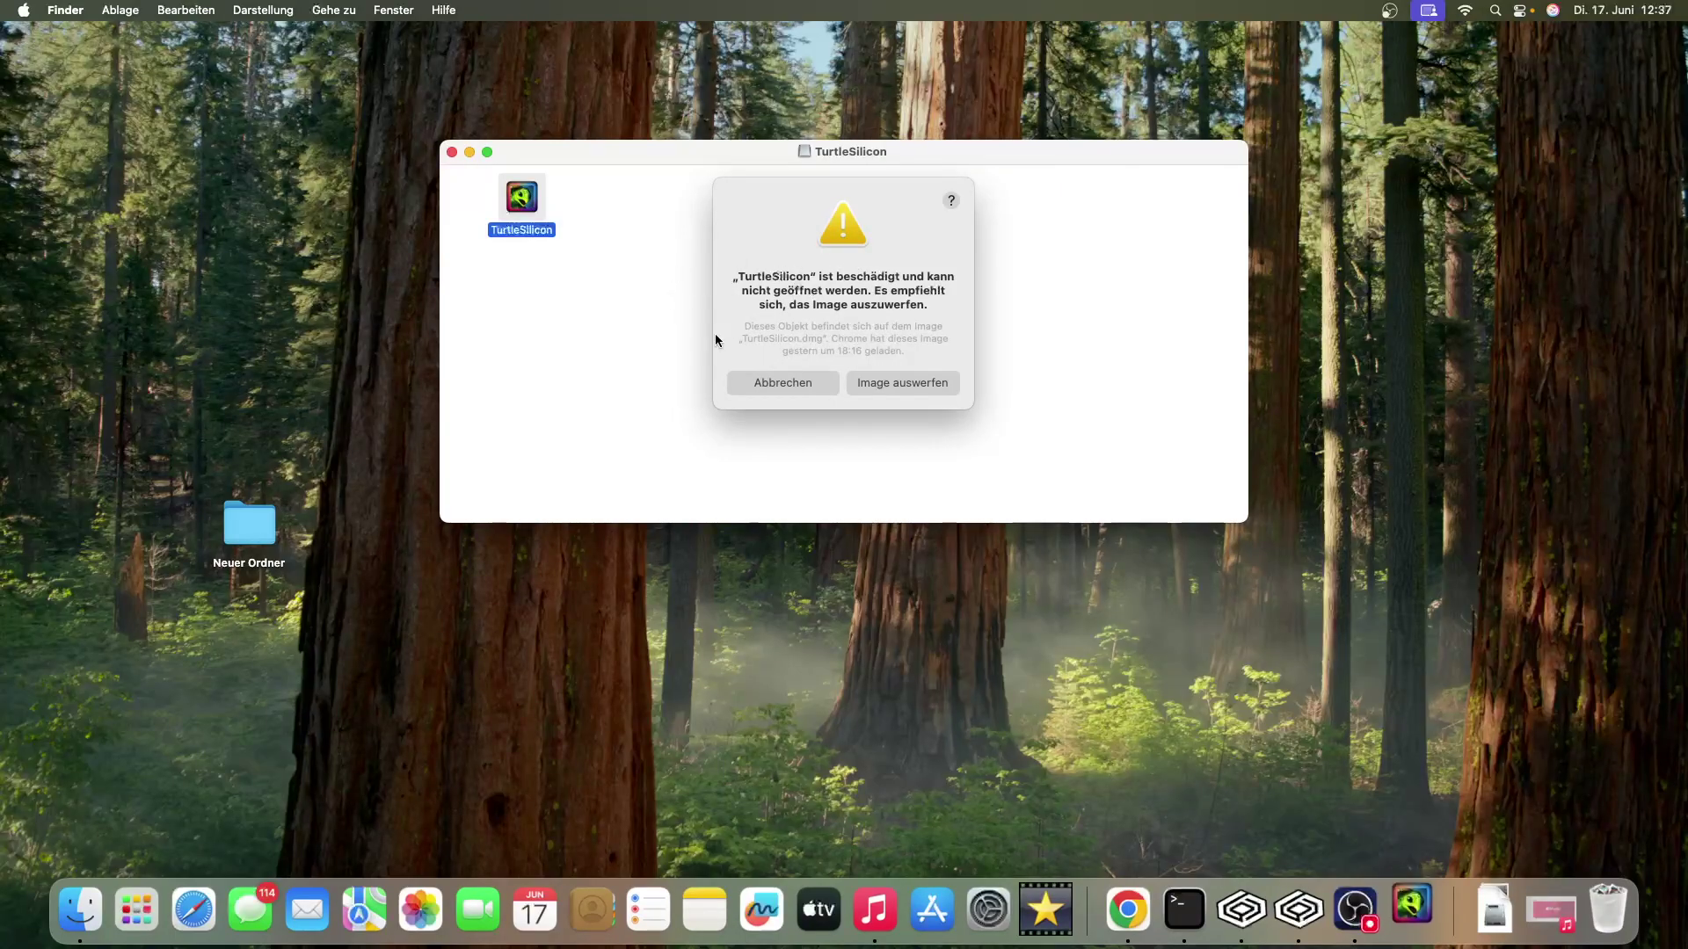
pyautogui.click(766, 383)
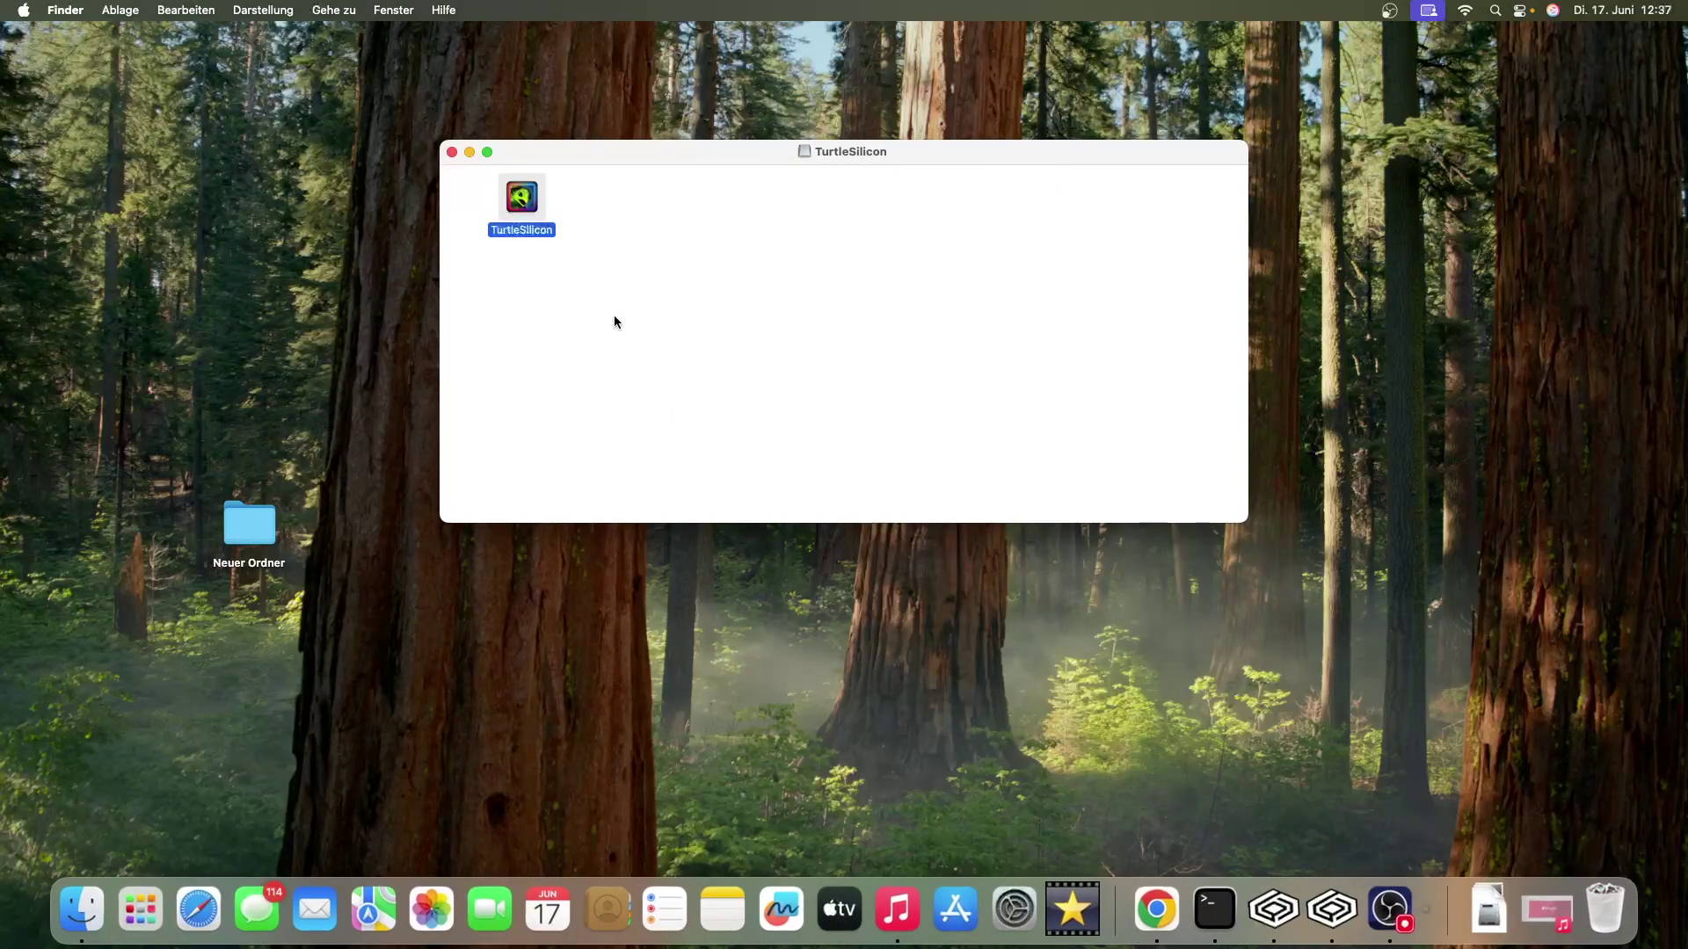
pyautogui.rightClick(86, 916)
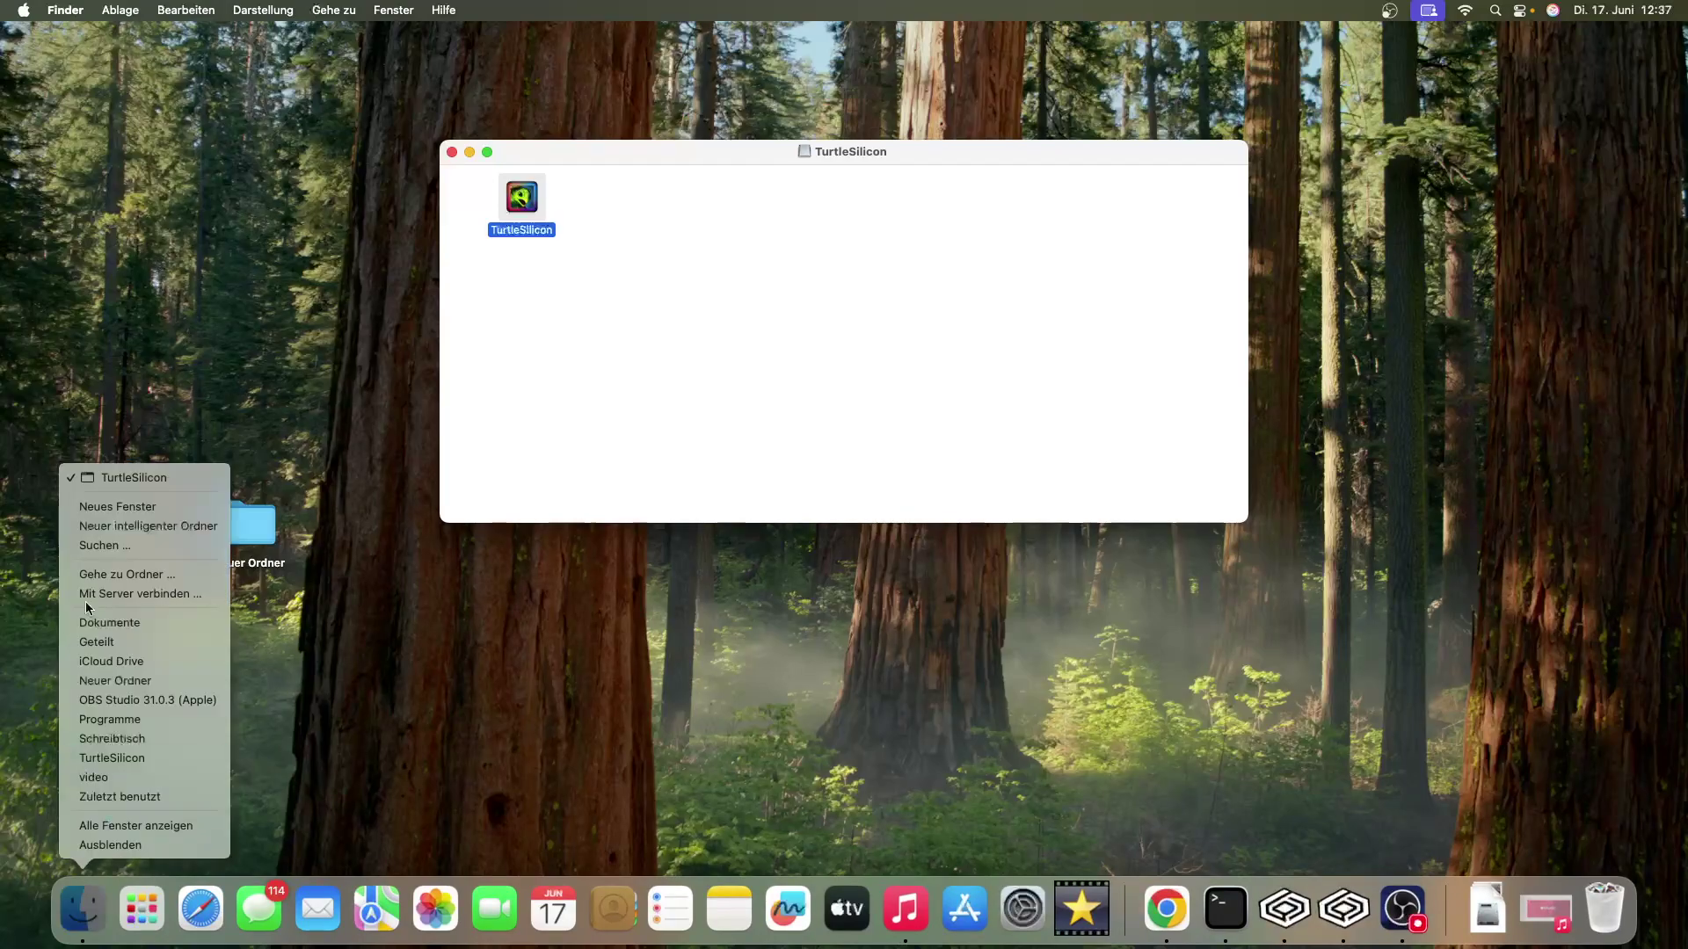
pyautogui.click(122, 515)
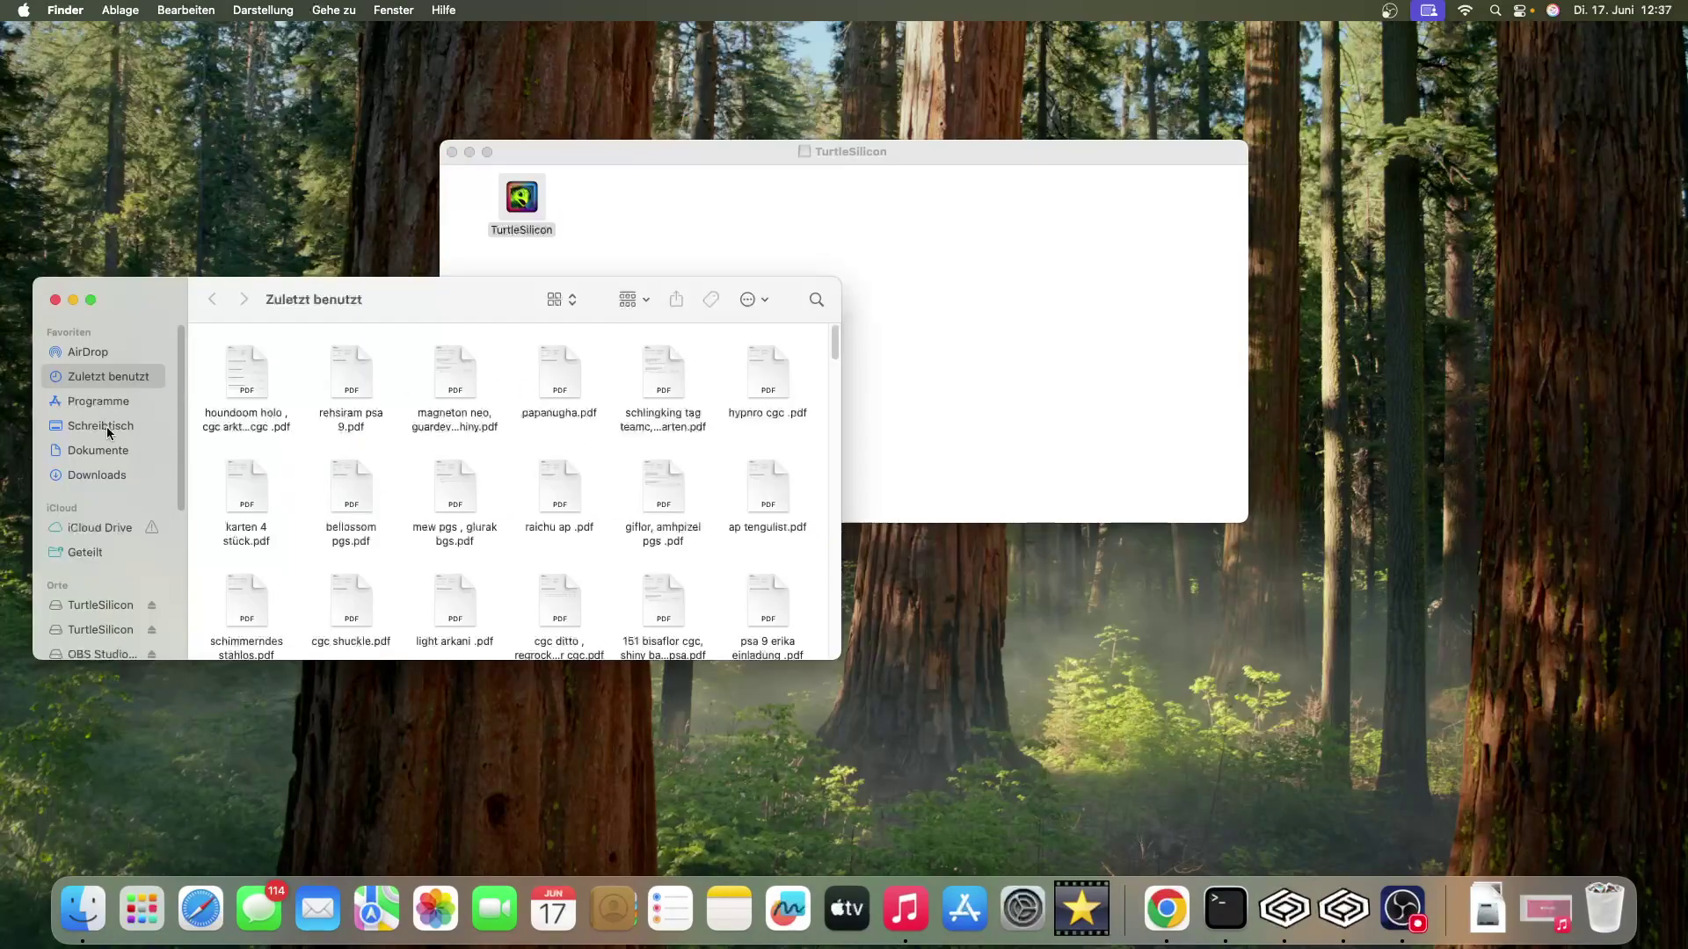
pyautogui.click(99, 401)
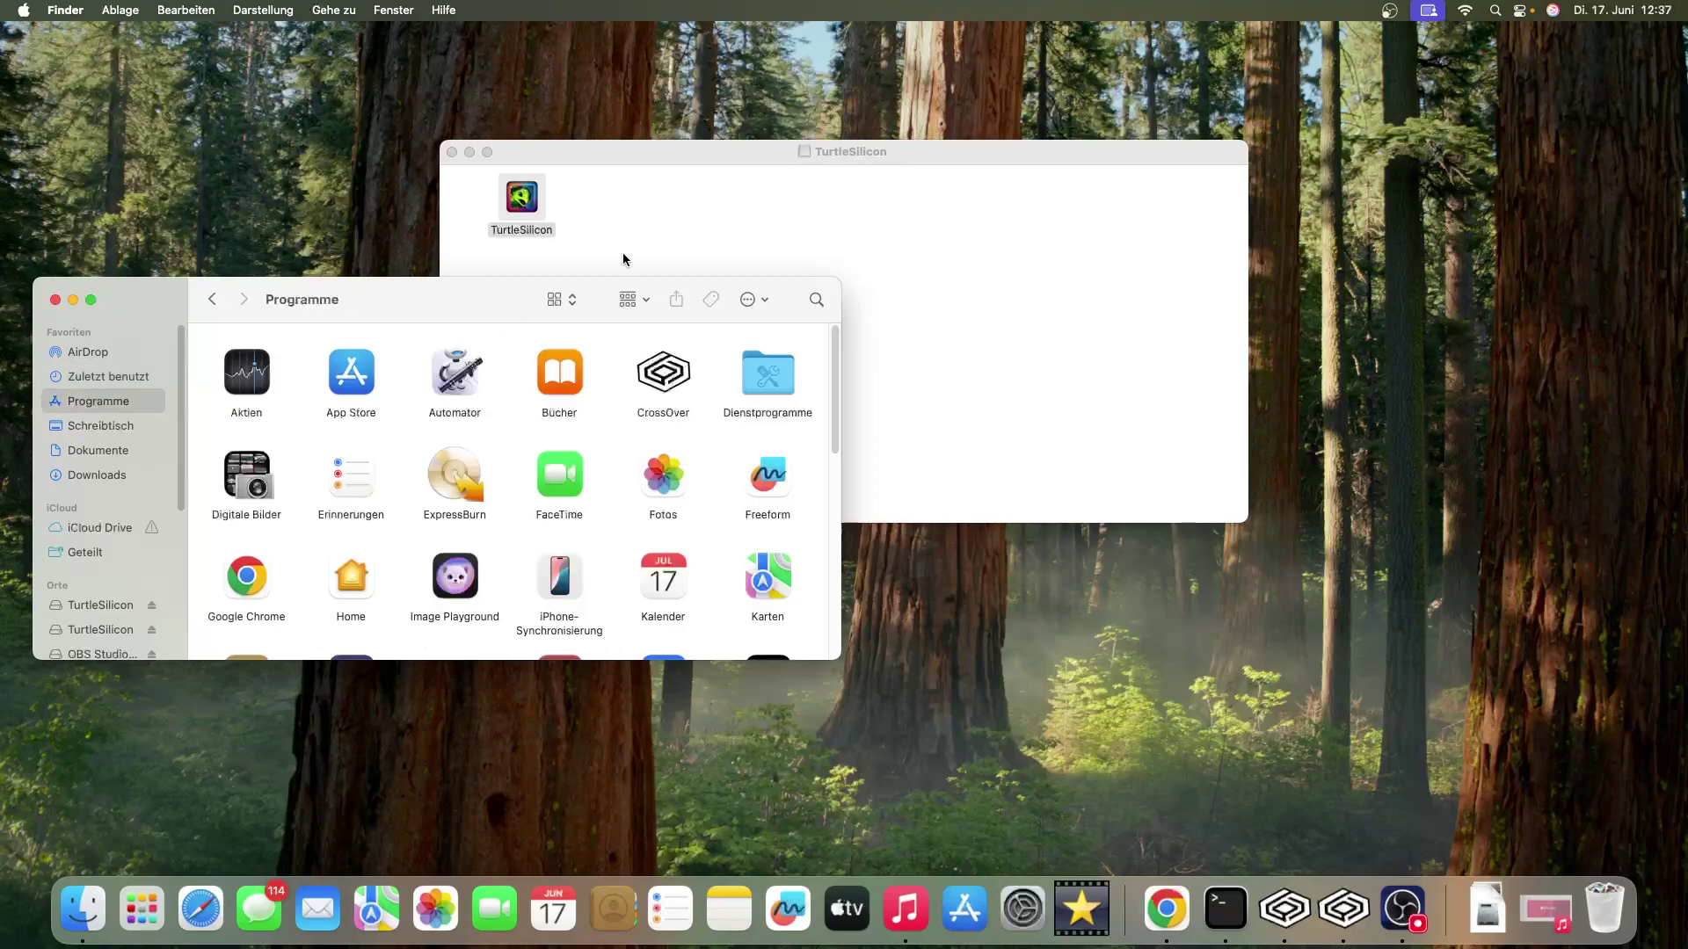
pyautogui.moveTo(528, 211); pyautogui.dragTo(512, 462)
pyautogui.moveTo(836, 422); pyautogui.dragTo(835, 623)
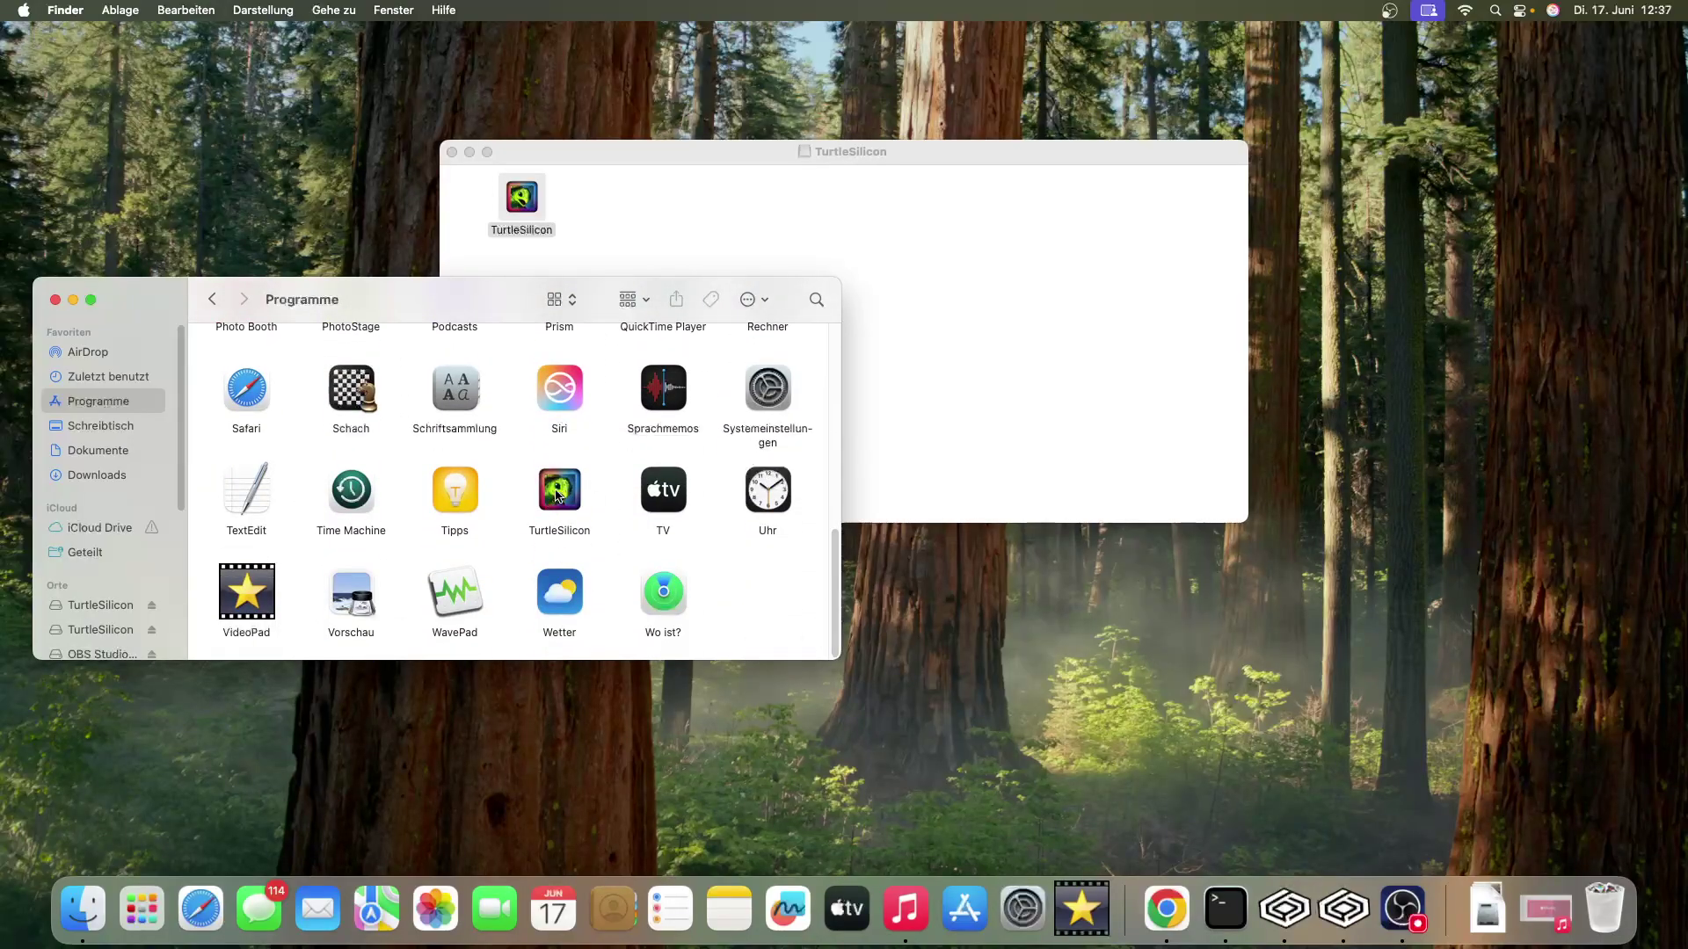
# - Retry the installed TurtleSilicon app, then open a Terminal at it with Neues Terminal beim Ordner
pyautogui.doubleClick(556, 494)
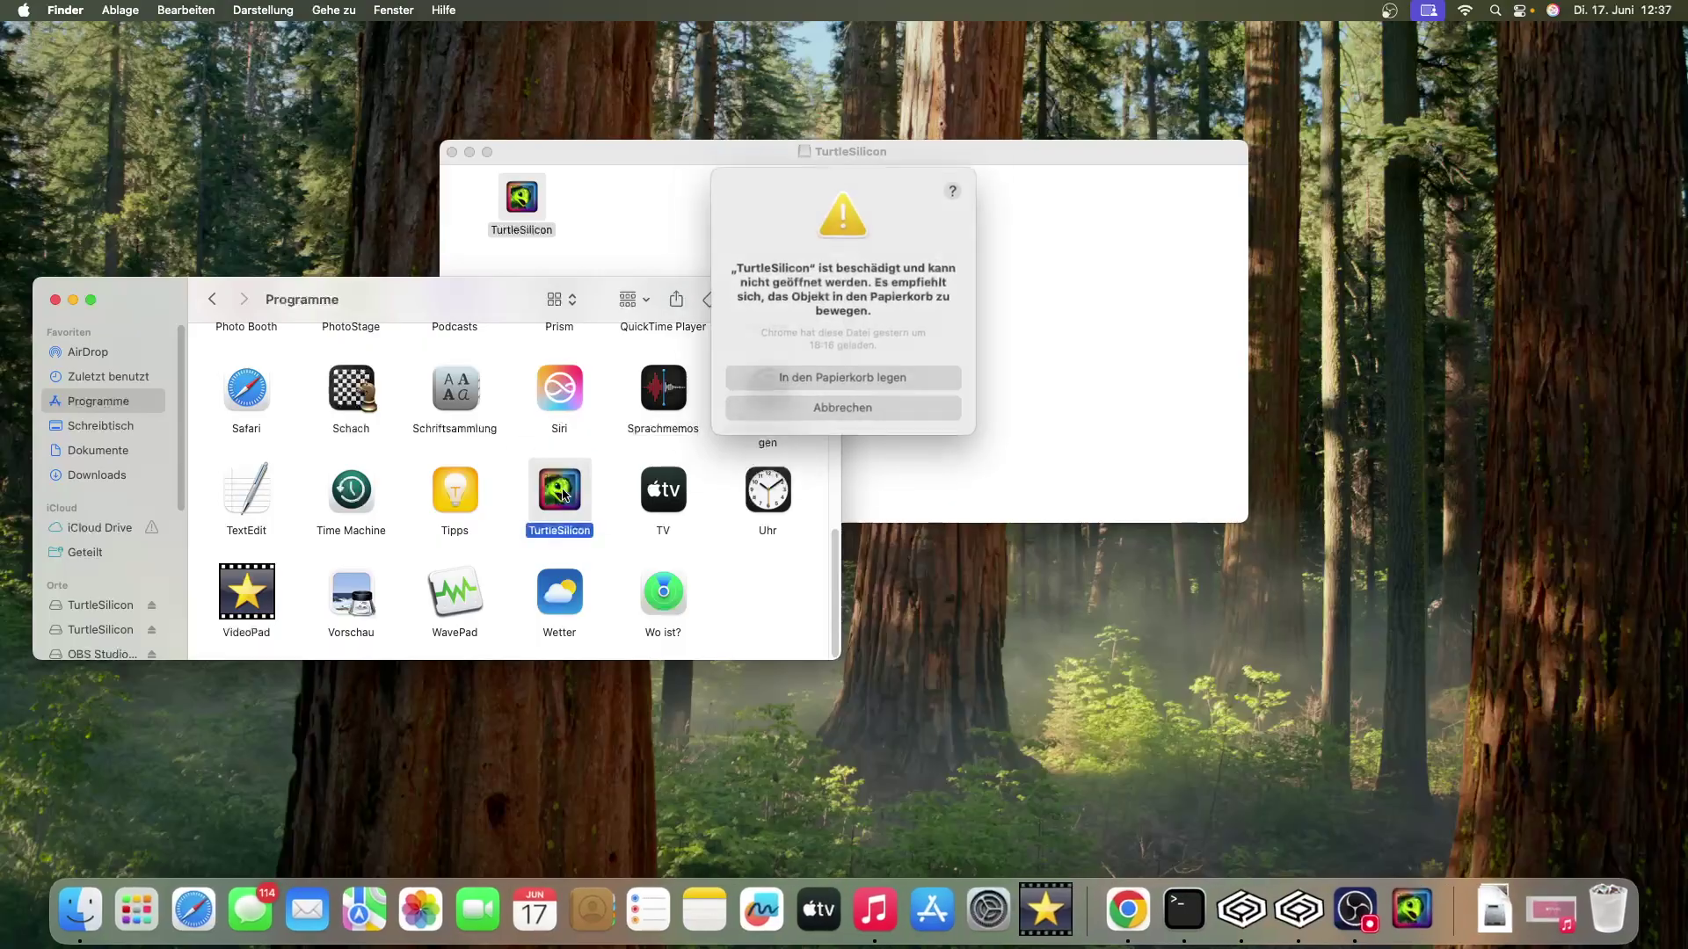
pyautogui.click(829, 403)
pyautogui.rightClick(563, 490)
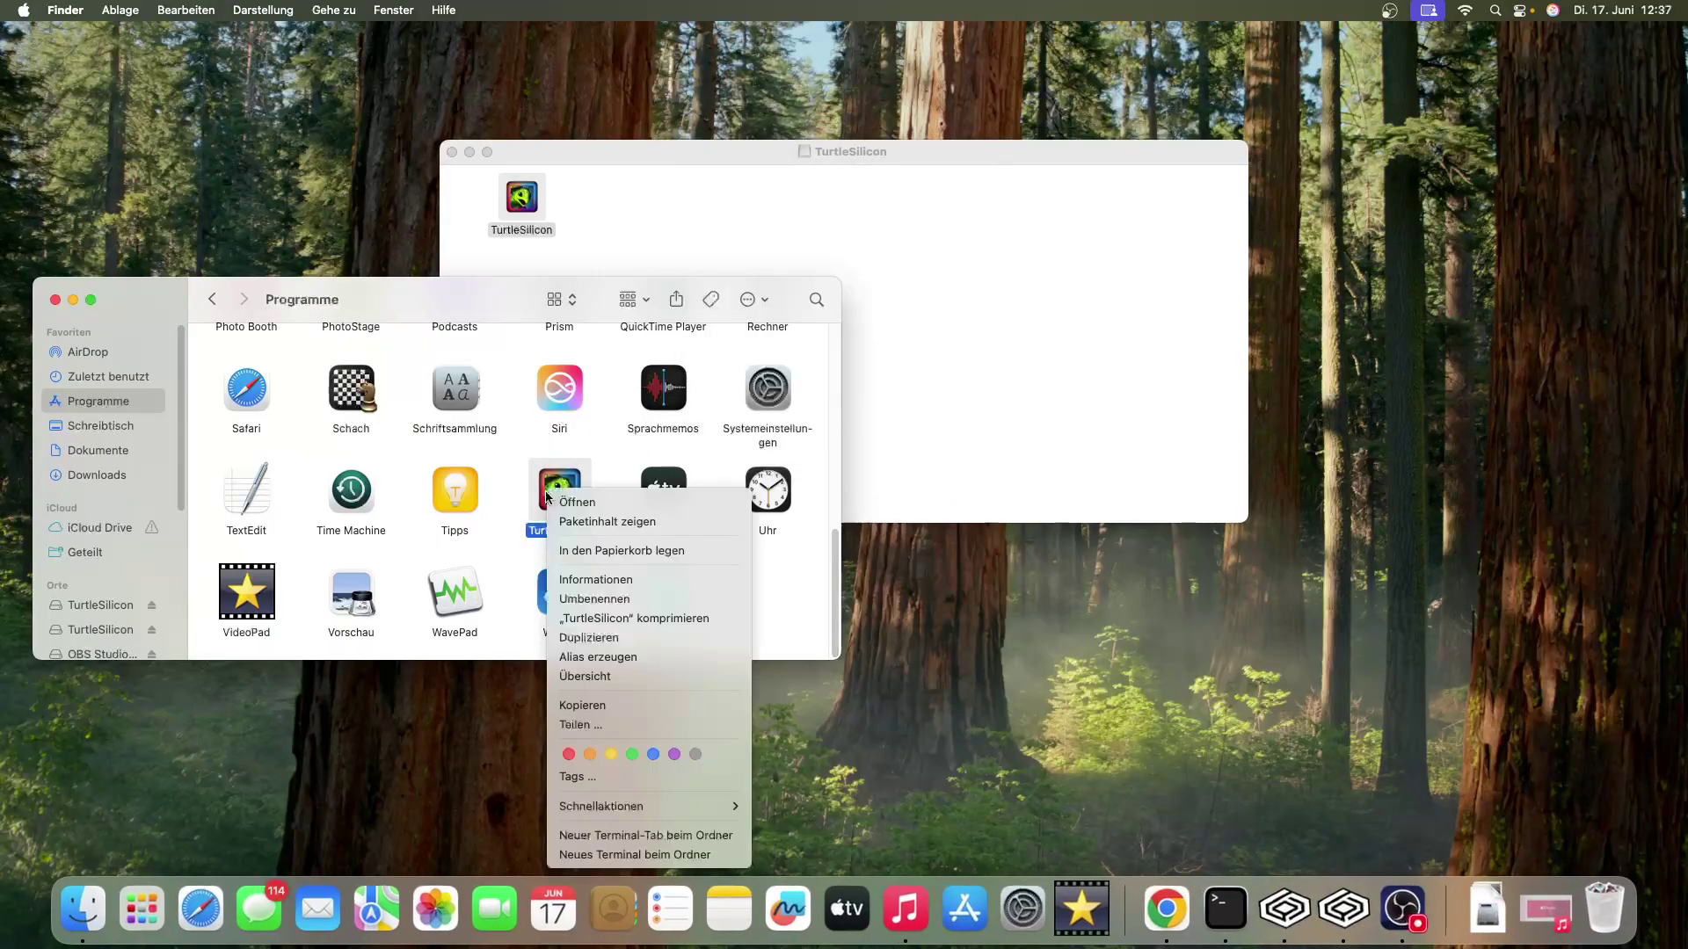
pyautogui.click(673, 837)
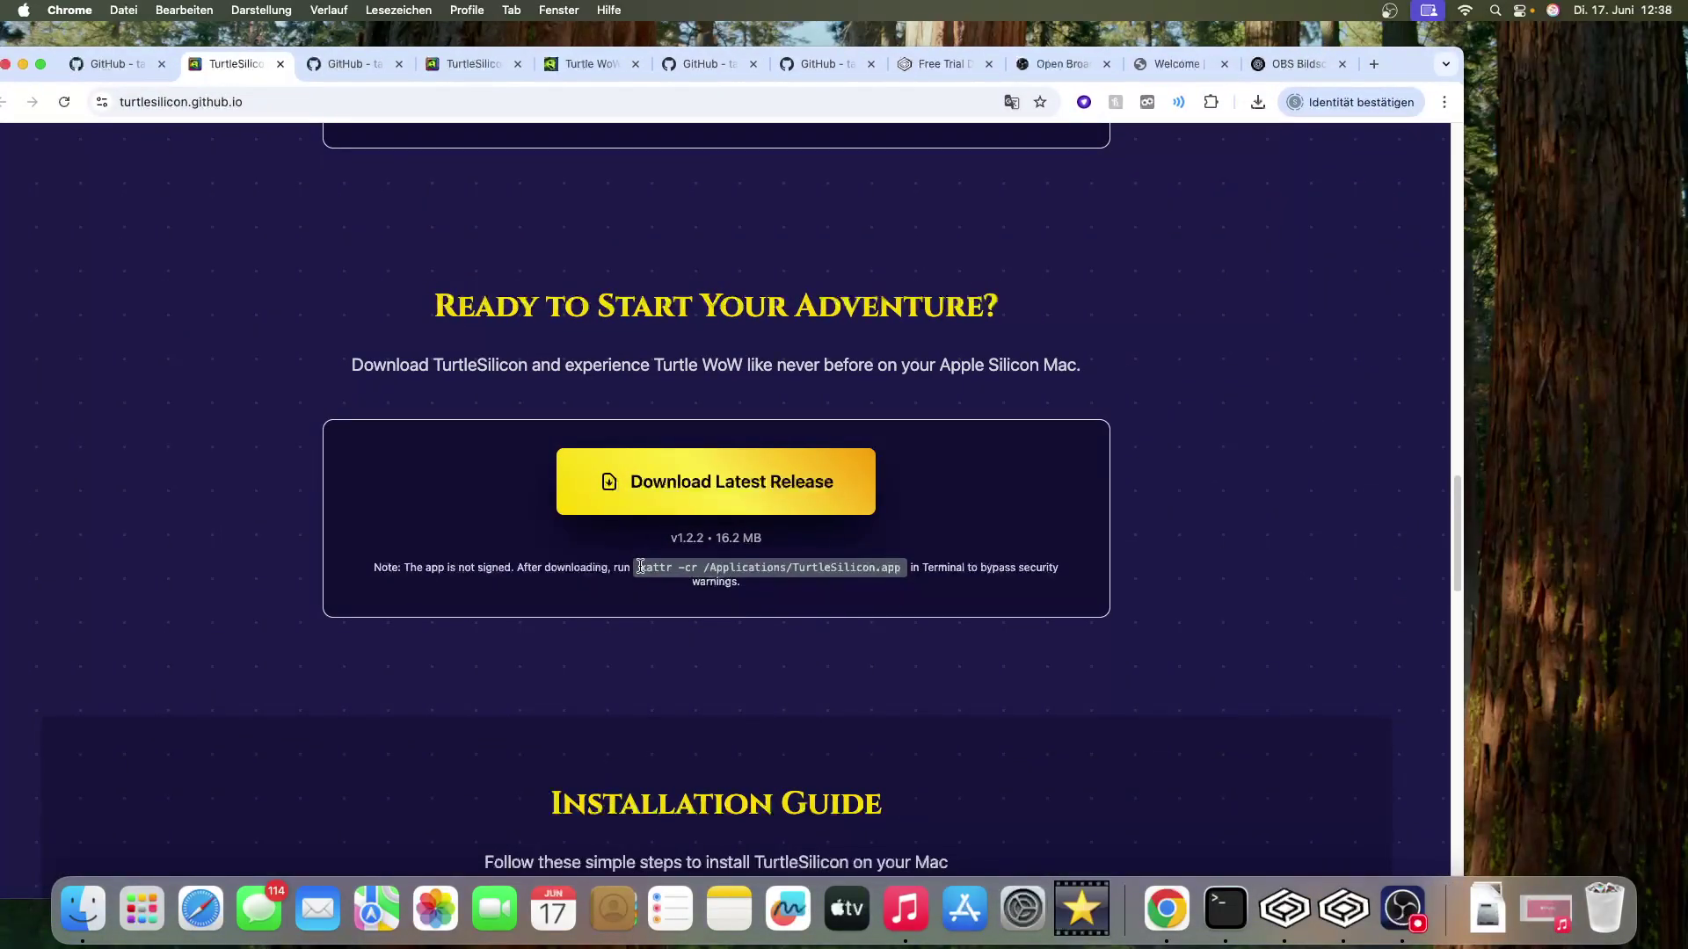
# - Copy the xattr -cr /Applications/TurtleSilicon.app command from the Download Latest Release note
pyautogui.moveTo(640, 567); pyautogui.dragTo(905, 572)
pyautogui.rightClick(885, 572)
pyautogui.click(914, 607)
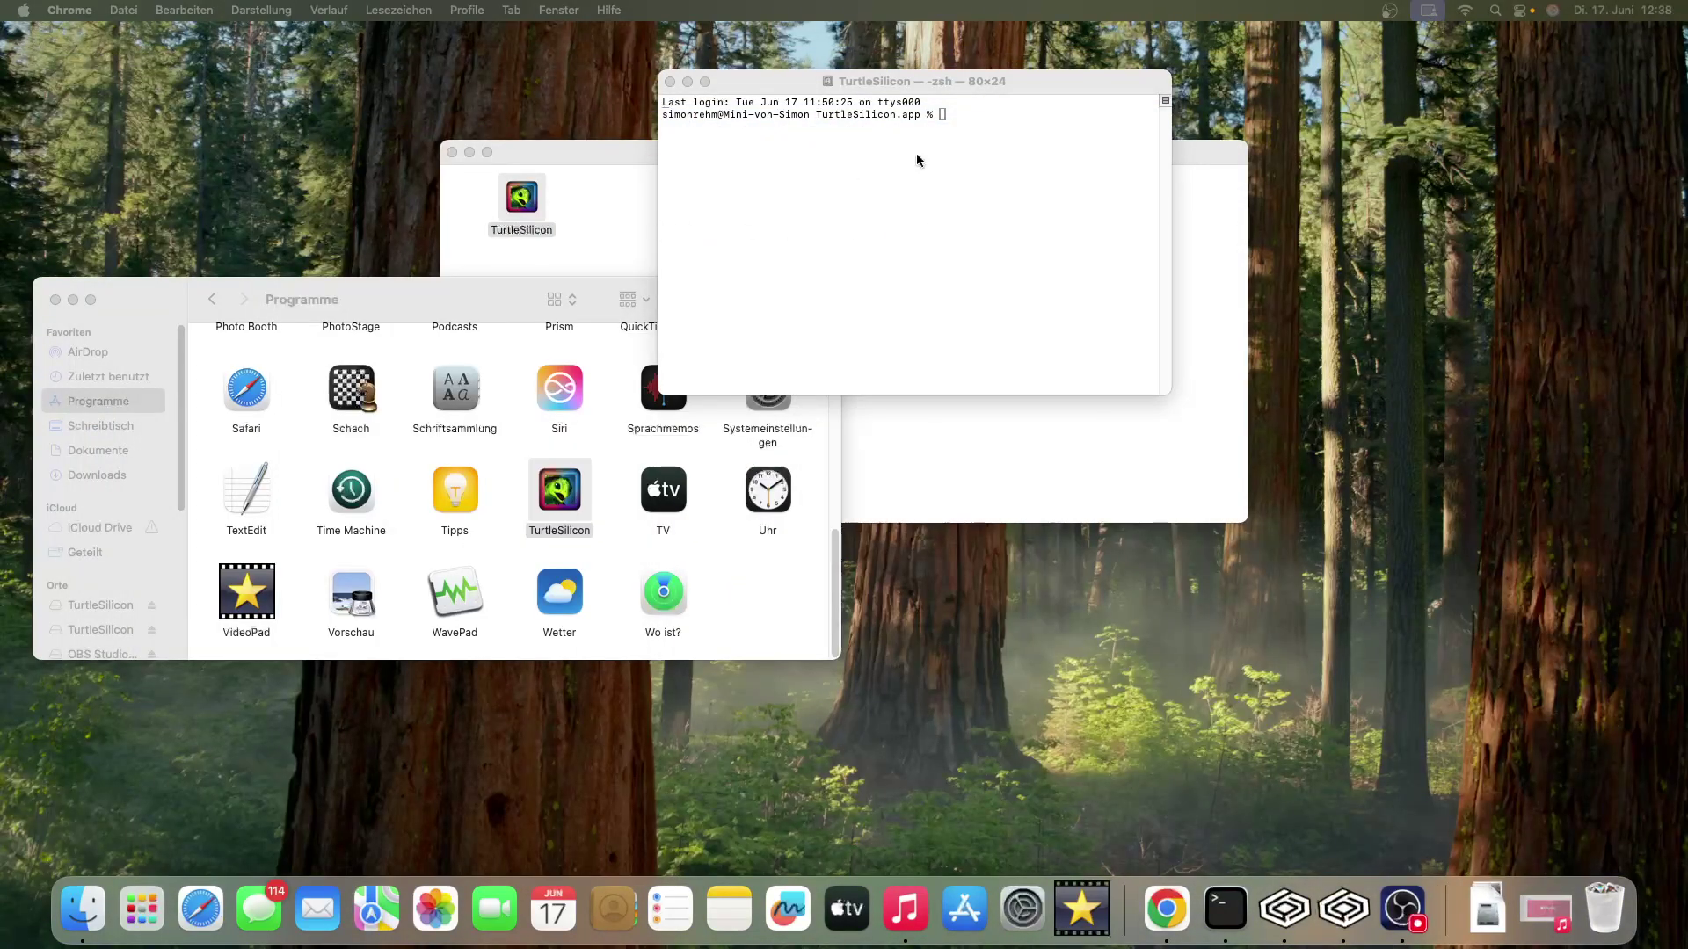
# - Run xattr -cr /Applications/TurtleSilicon.app in Terminal to clear the quarantine flag
pyautogui.click(934, 145)
pyautogui.press('super+v')
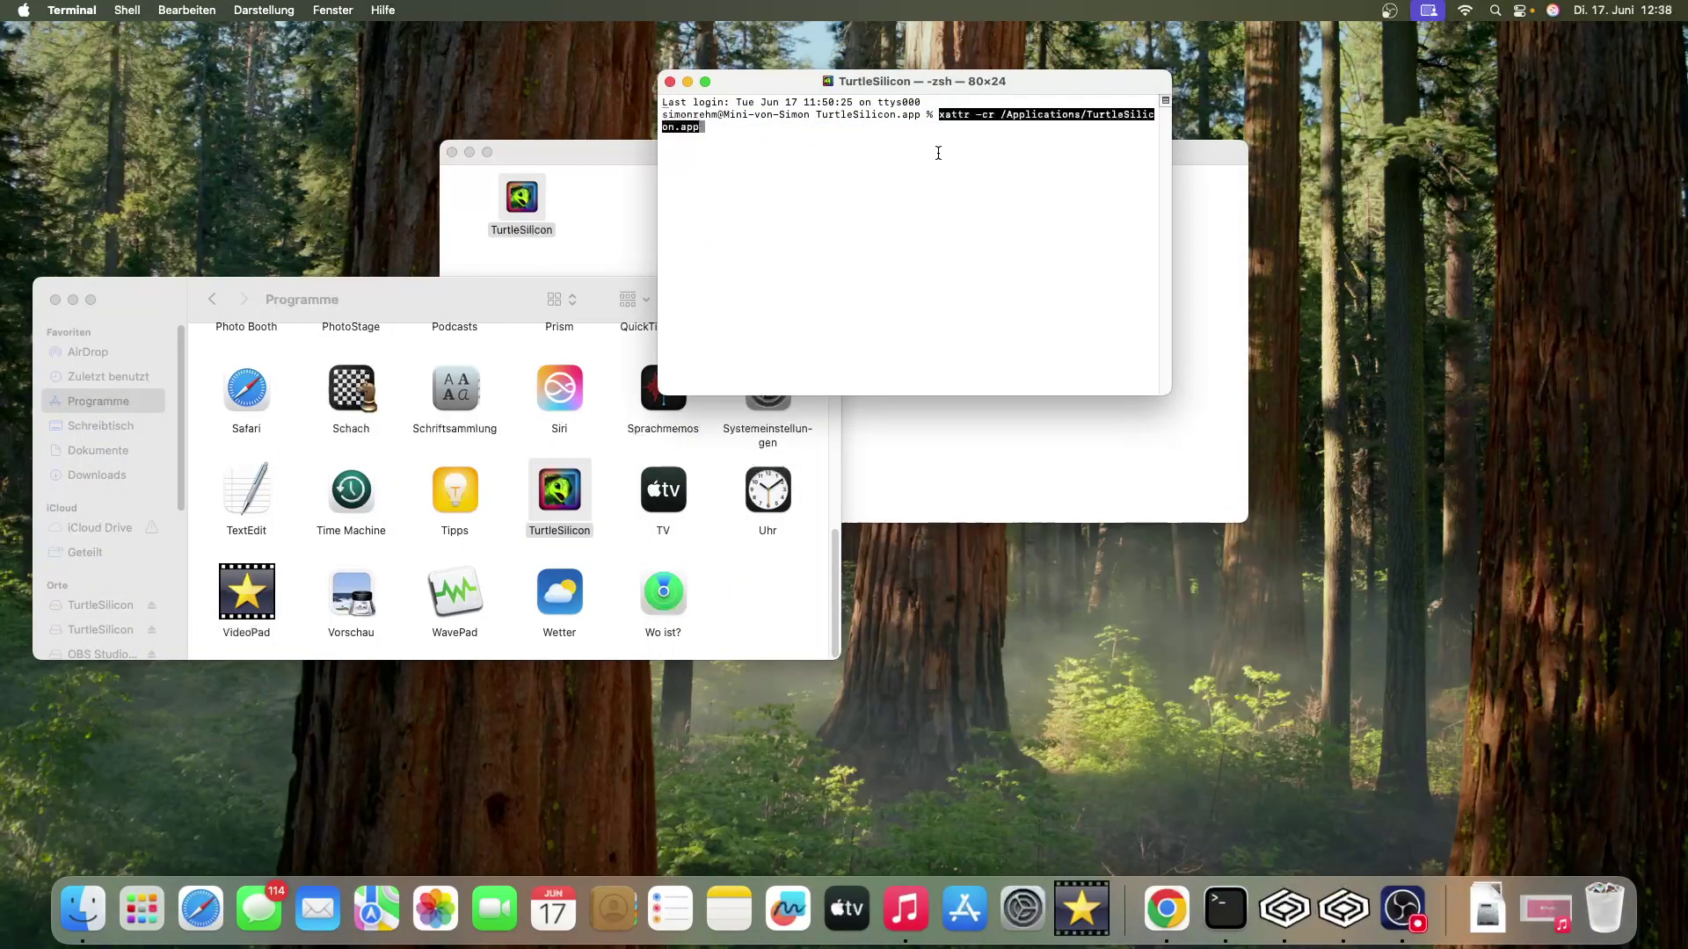
pyautogui.press('Return')
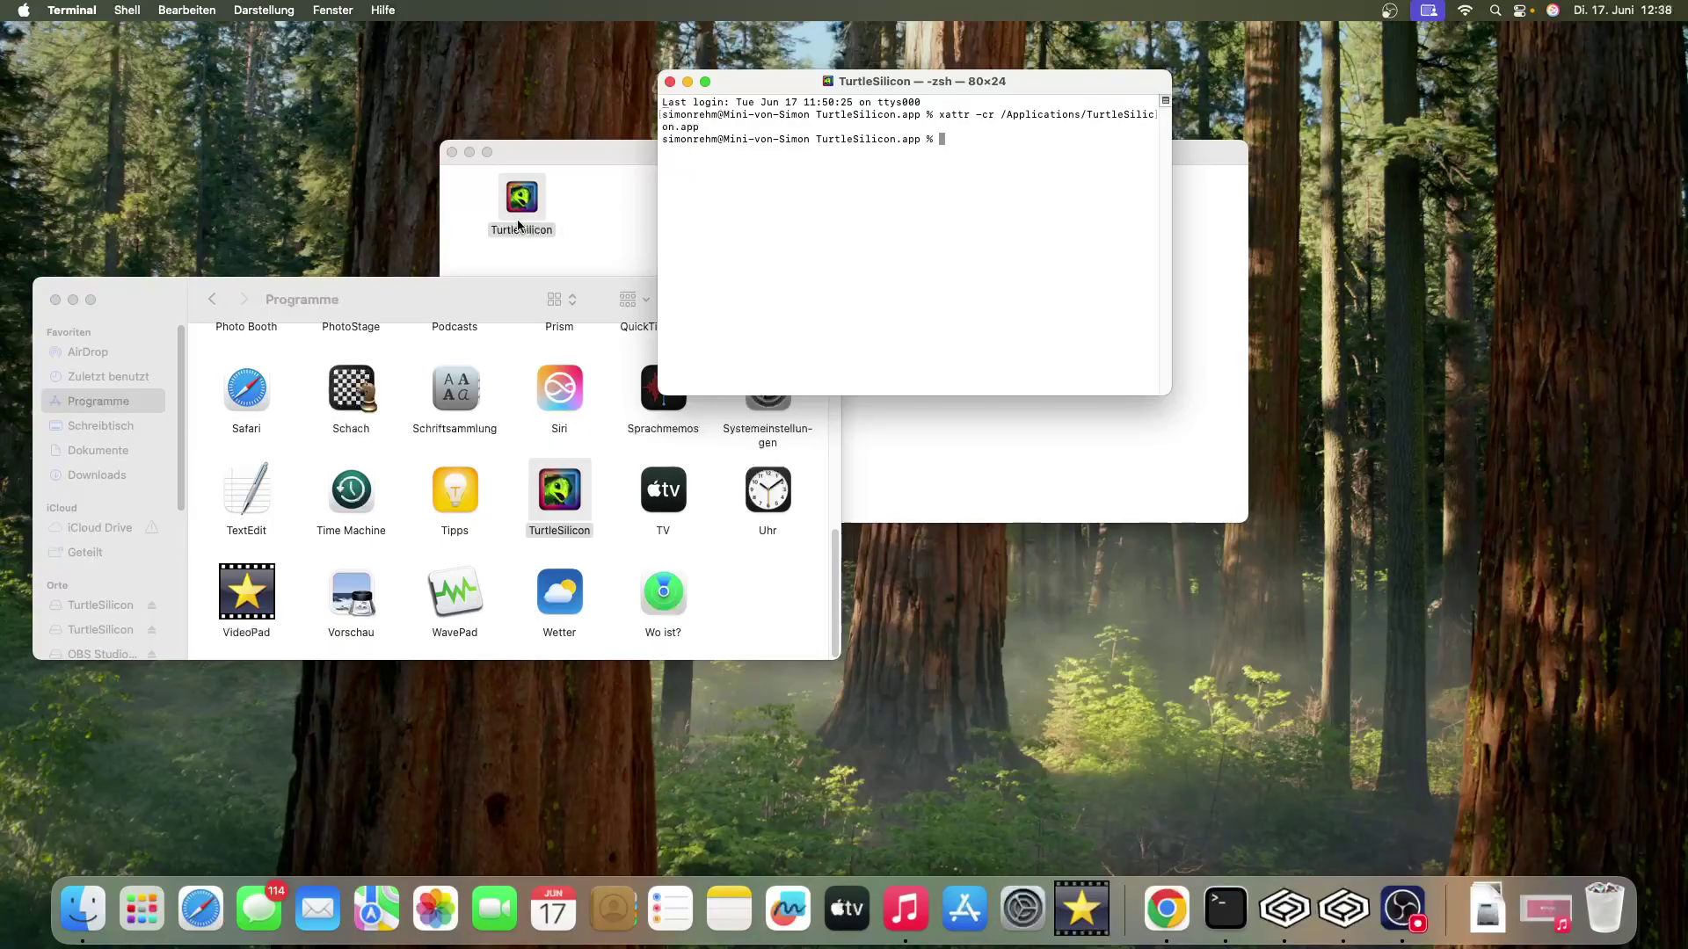
# - Retry TurtleSilicon from the disk image, dismiss the damaged-app warning, and close Terminal
pyautogui.doubleClick(519, 204)
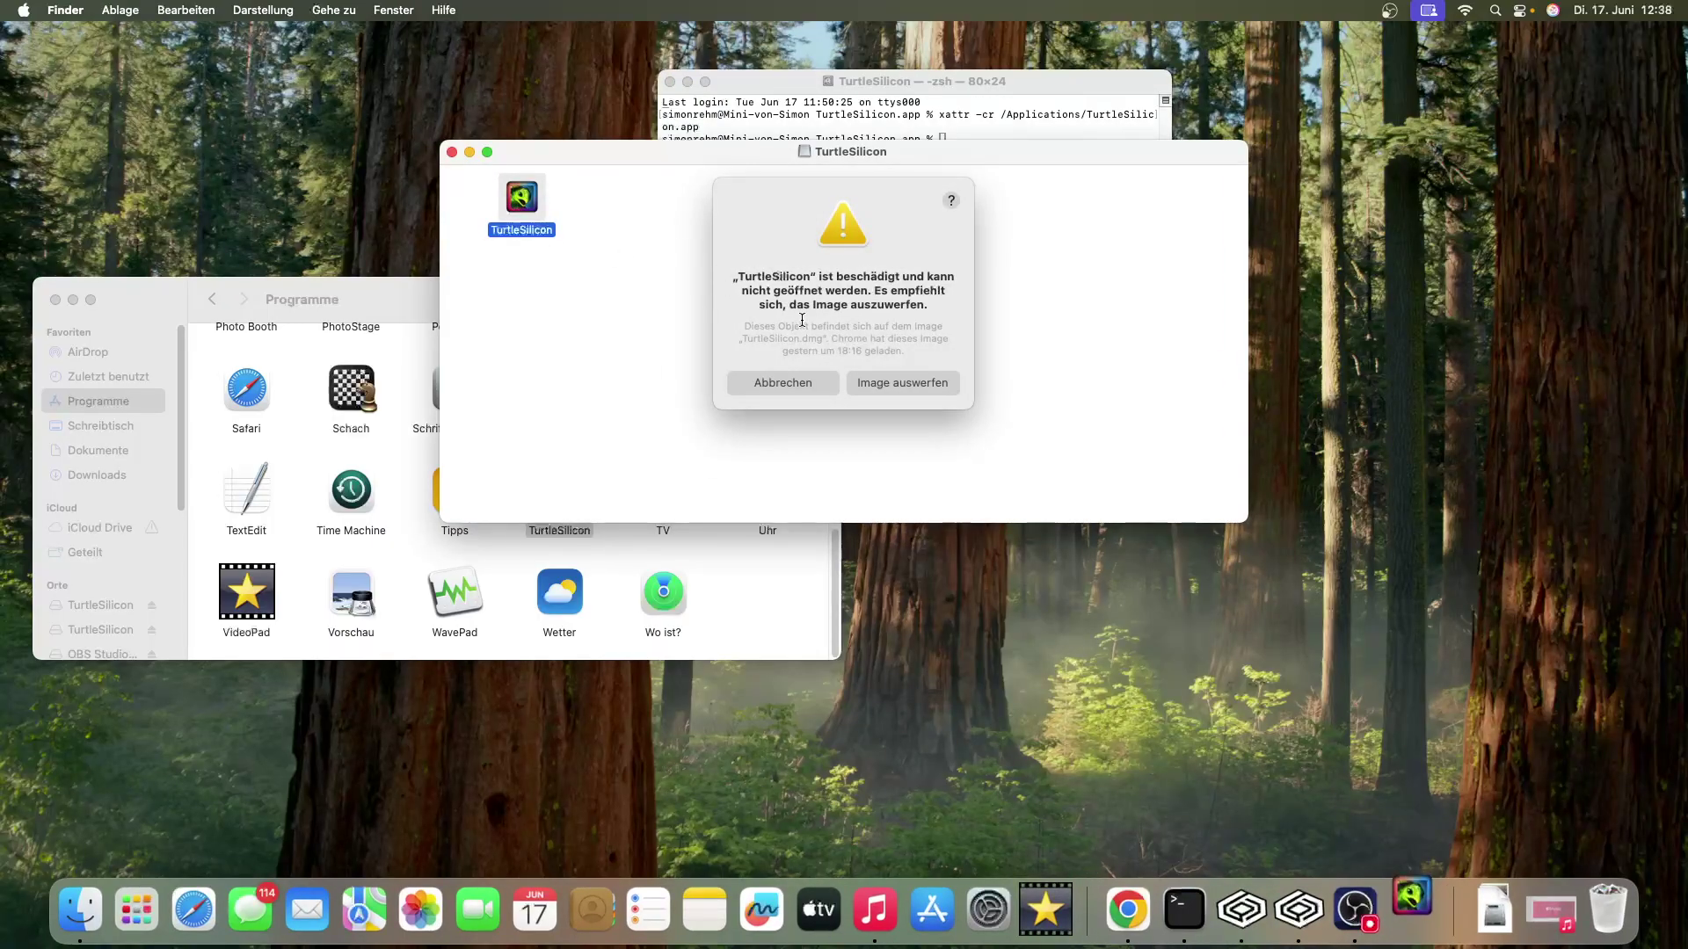
pyautogui.click(783, 382)
pyautogui.click(972, 128)
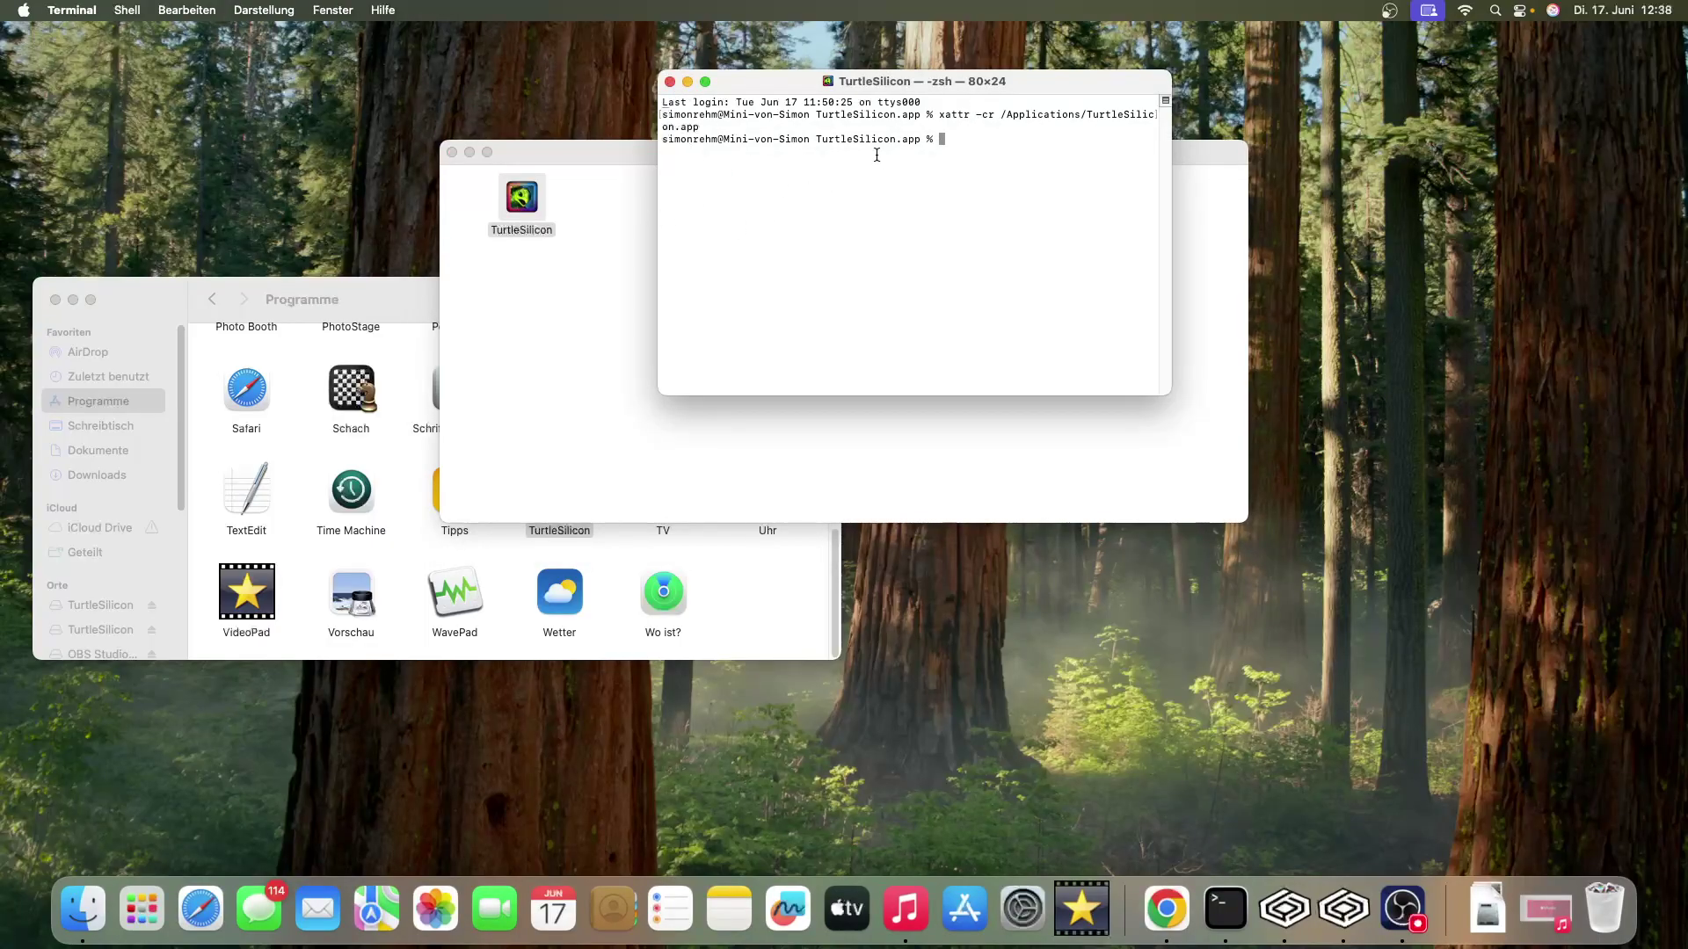
pyautogui.click(669, 81)
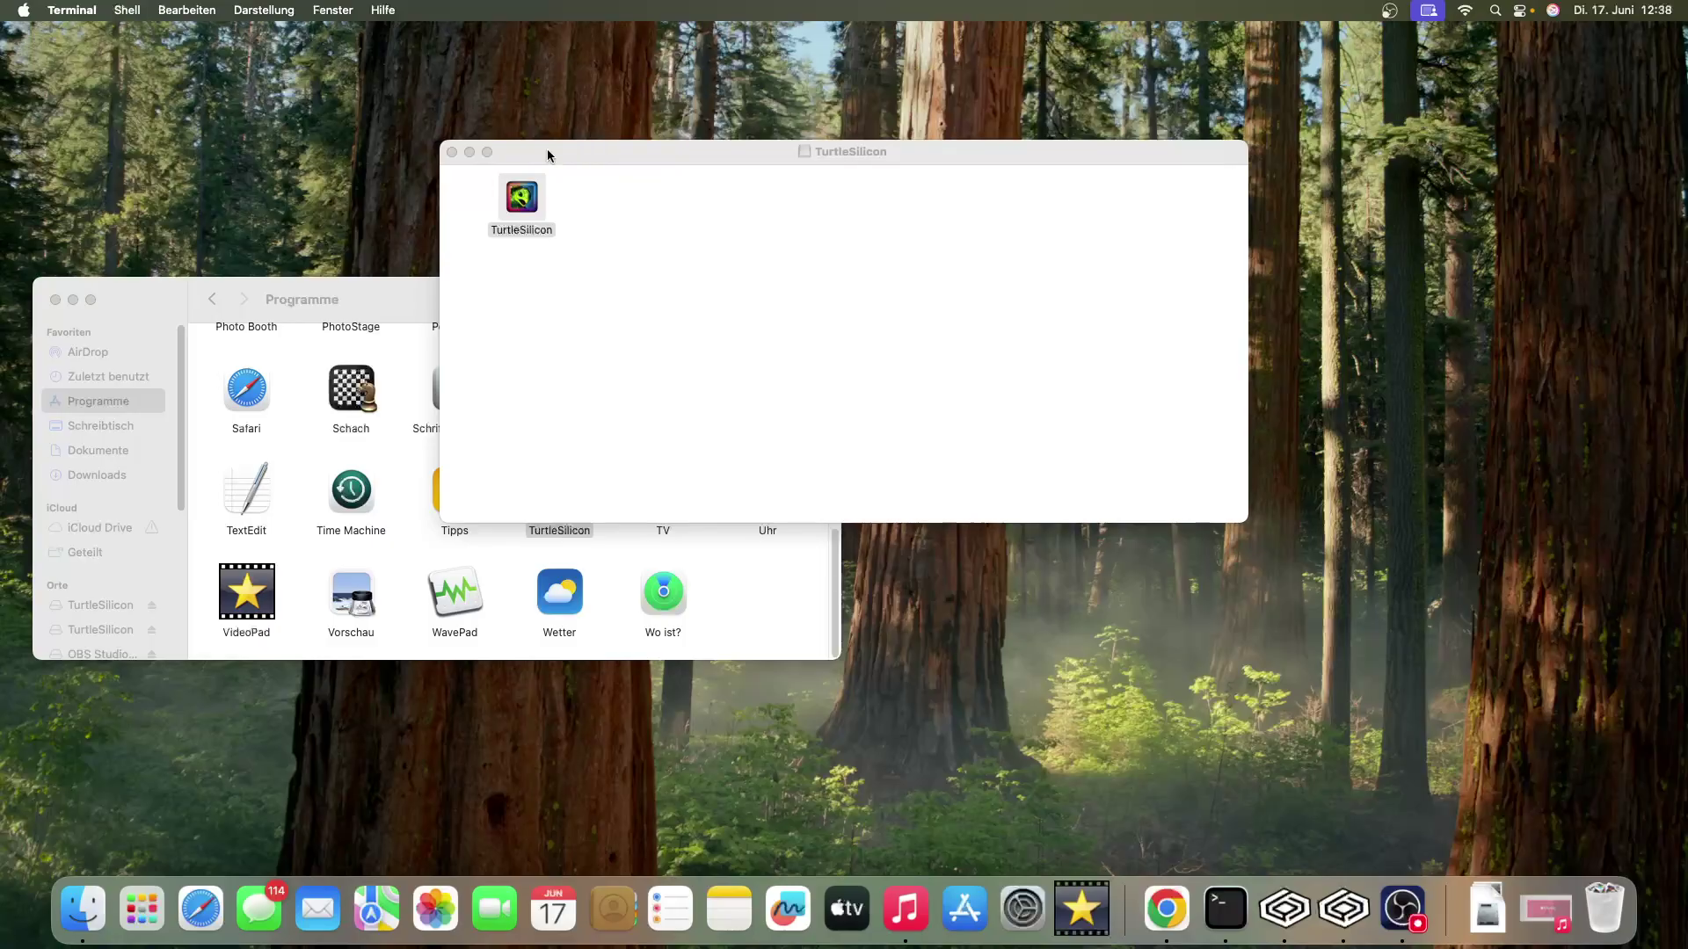
# - Close the disk image window and launch TurtleSilicon v1.2.2 from the Programme folder
pyautogui.click(452, 153)
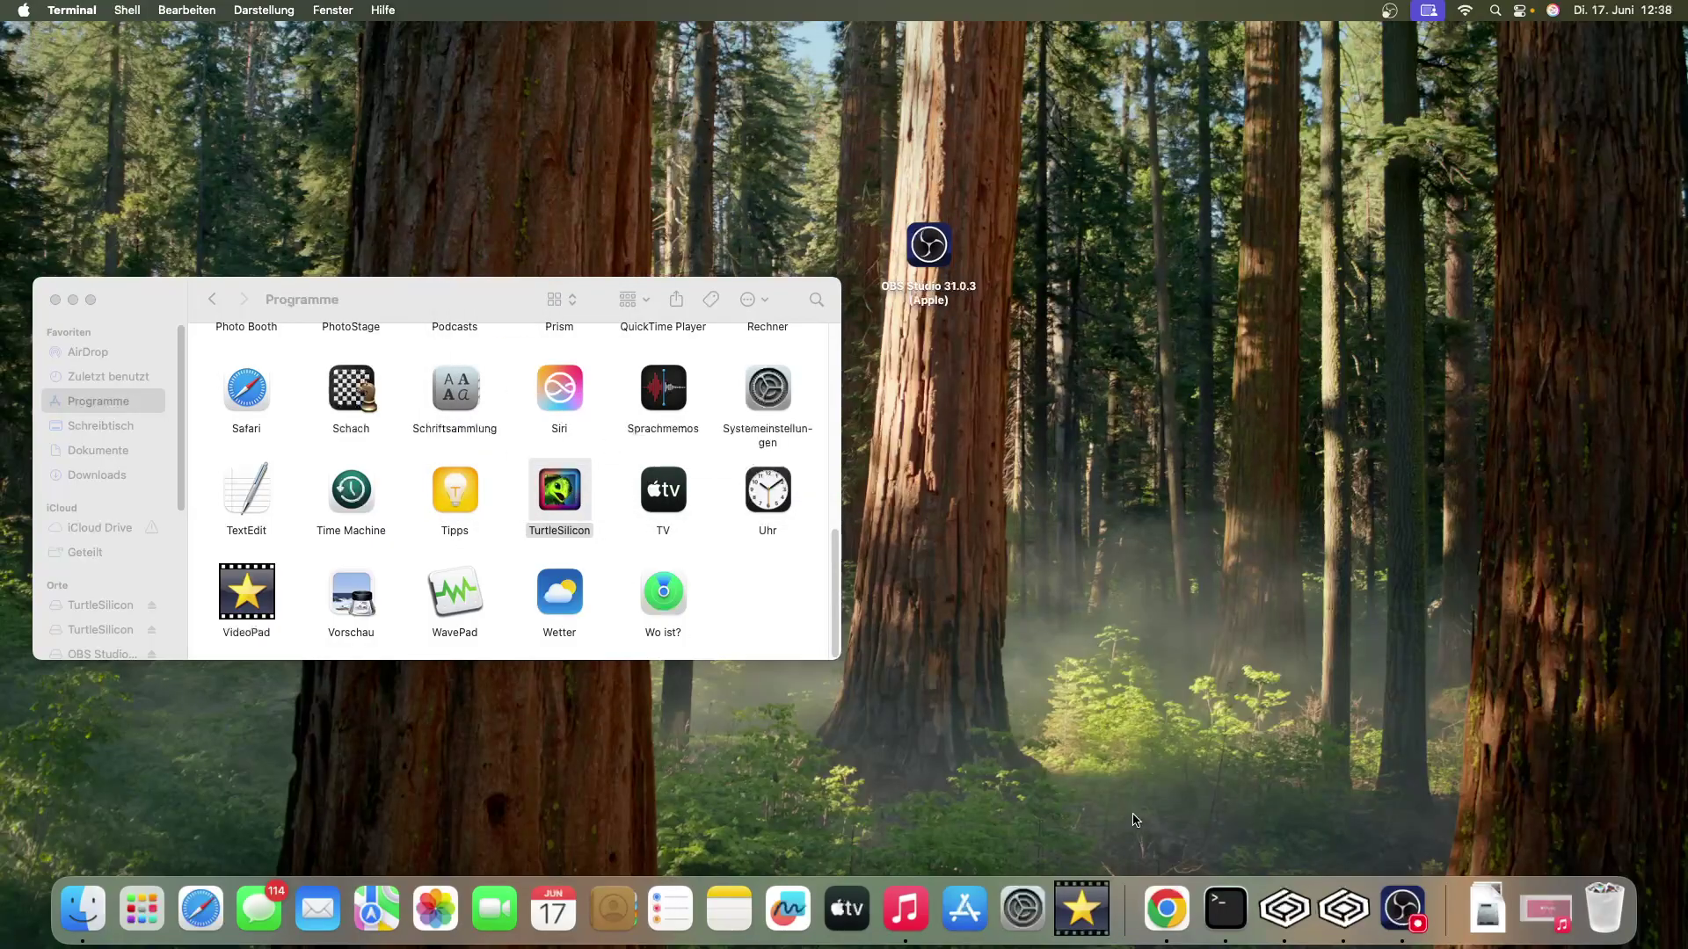
pyautogui.doubleClick(576, 498)
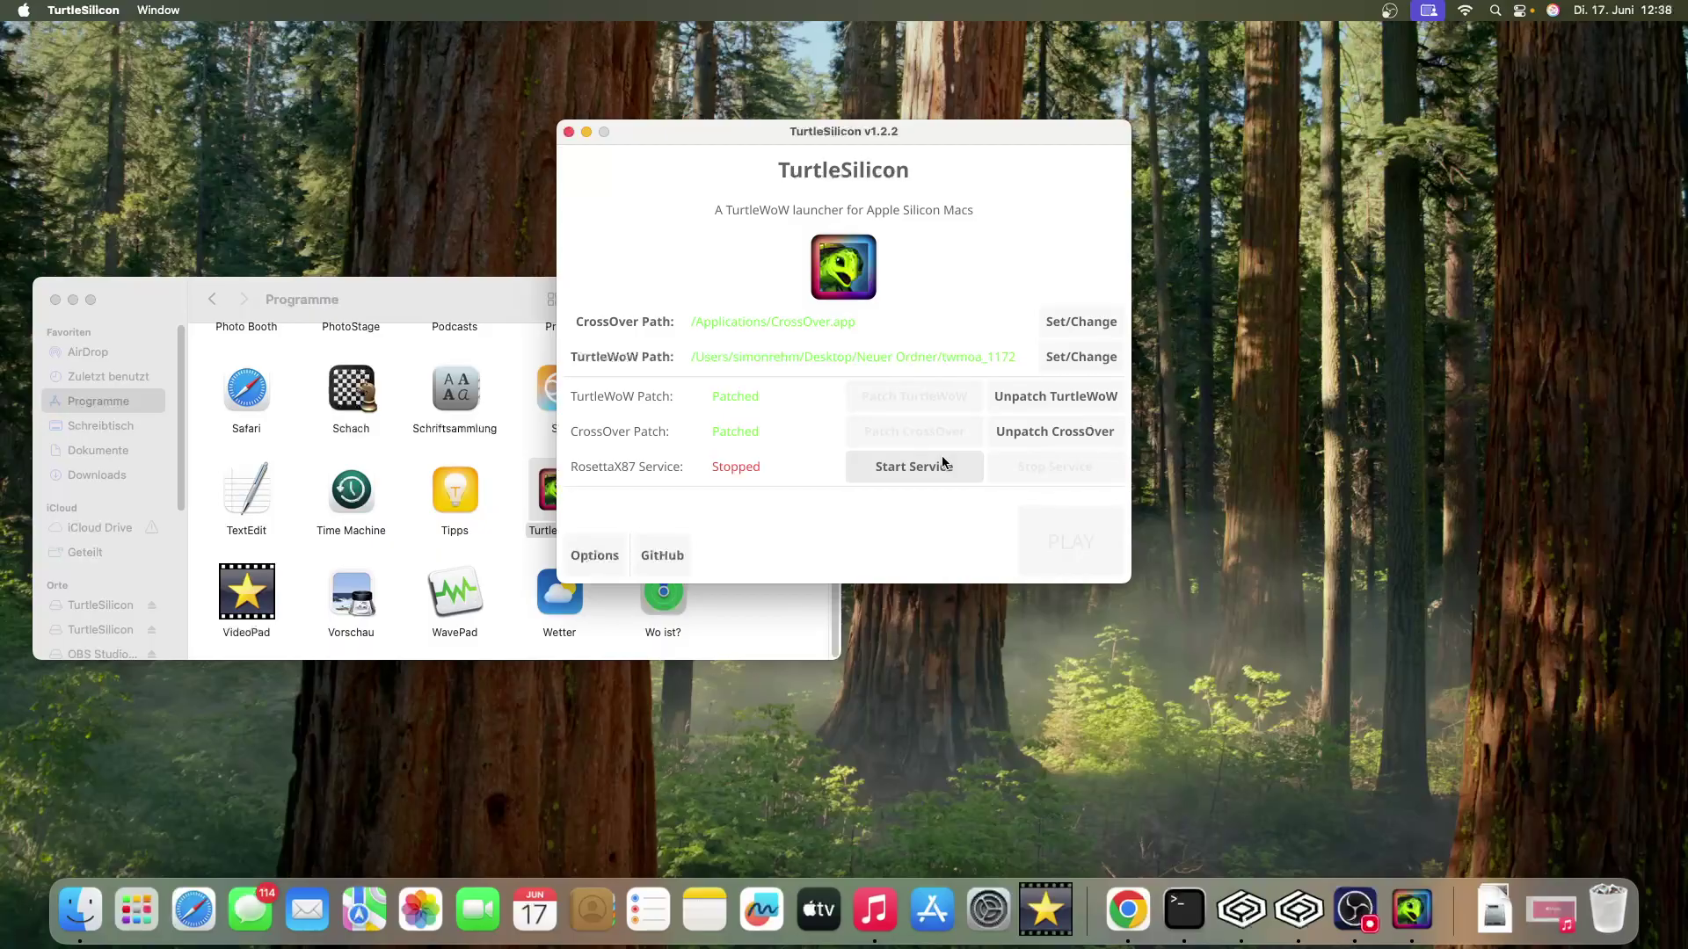
pyautogui.click(375, 290)
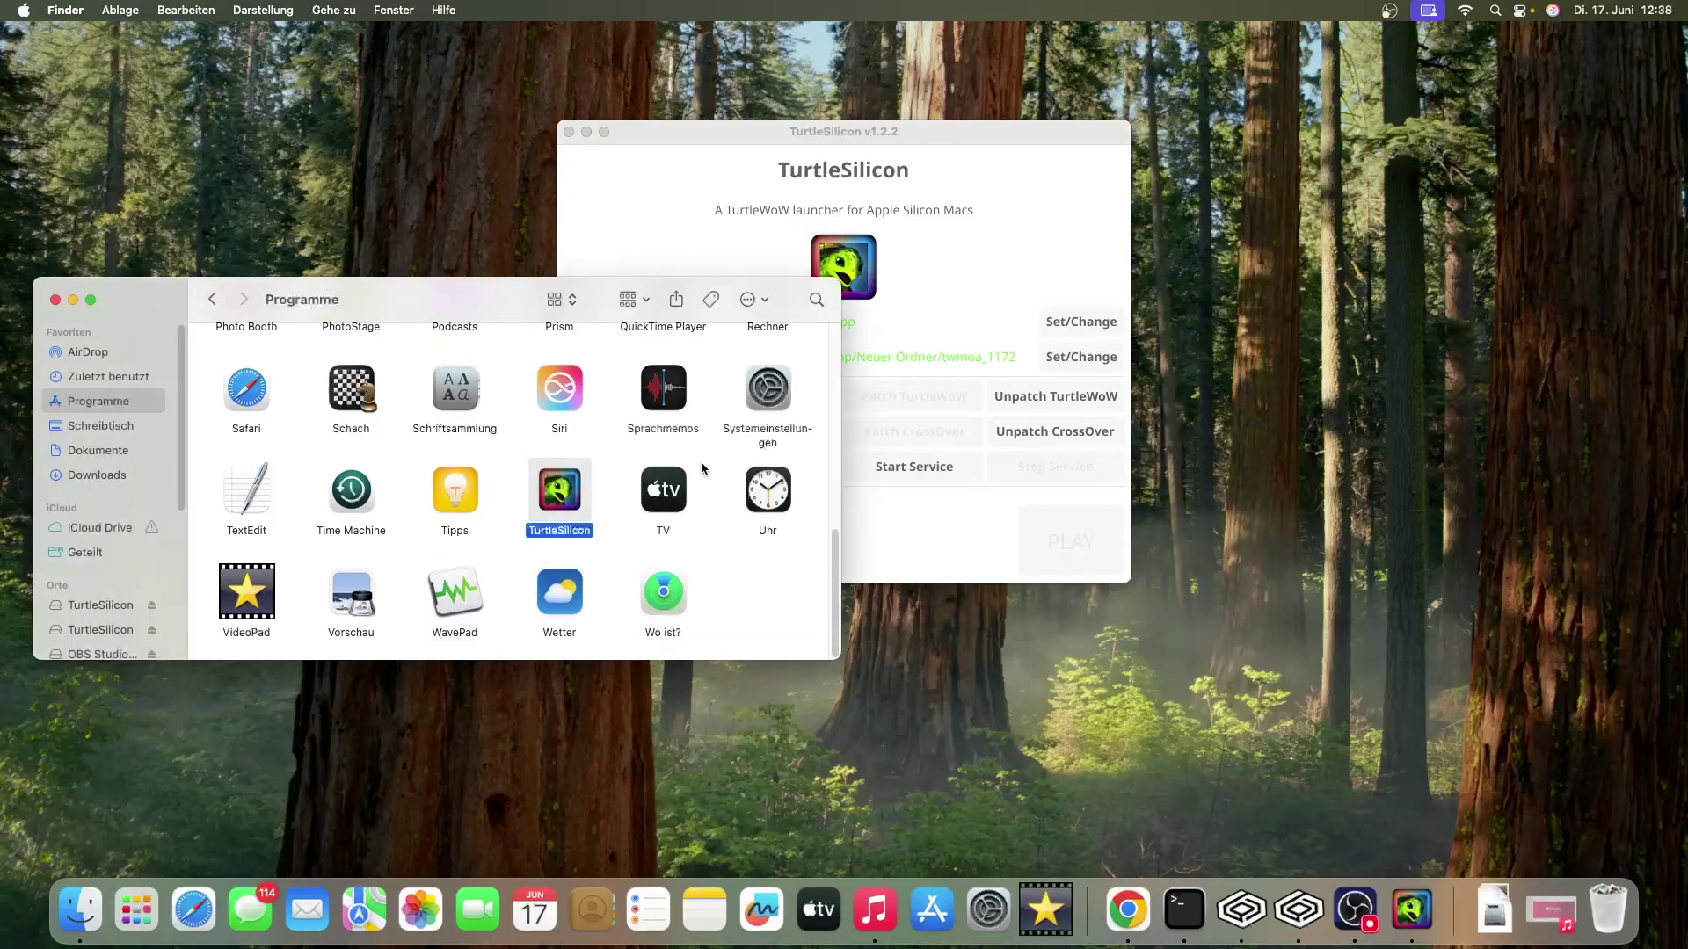
pyautogui.click(953, 570)
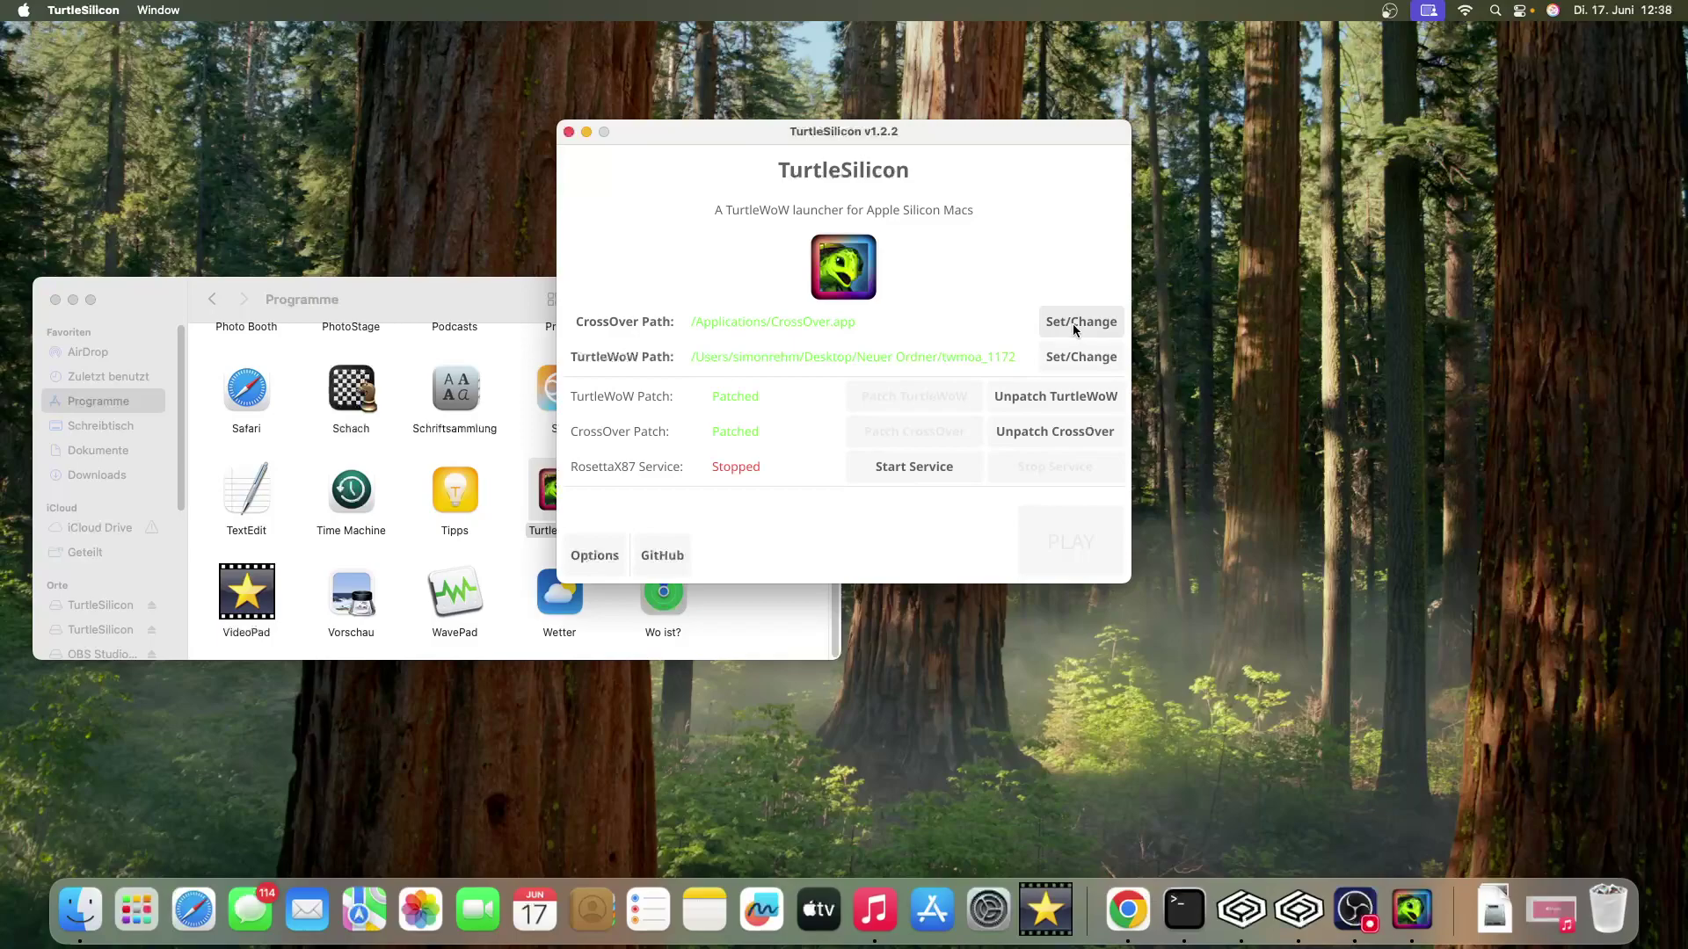
pyautogui.click(80, 910)
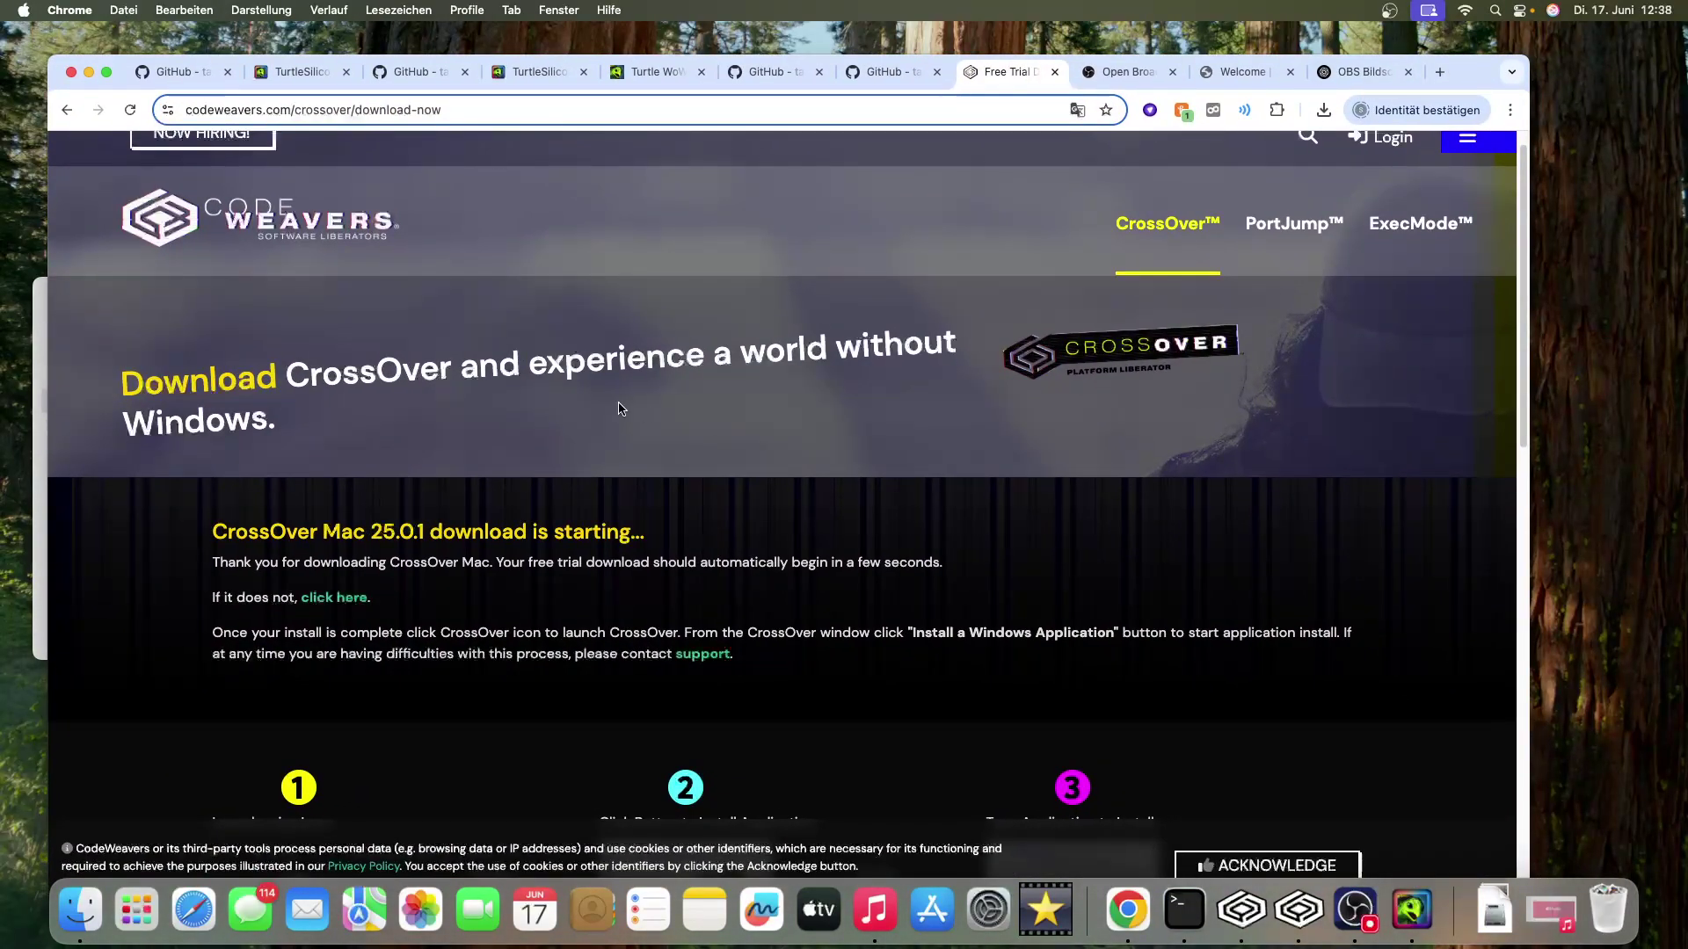
# - Scroll the CrossOver Mac 25.0.1 download page to review its install steps
pyautogui.scroll(1, 563, 350)
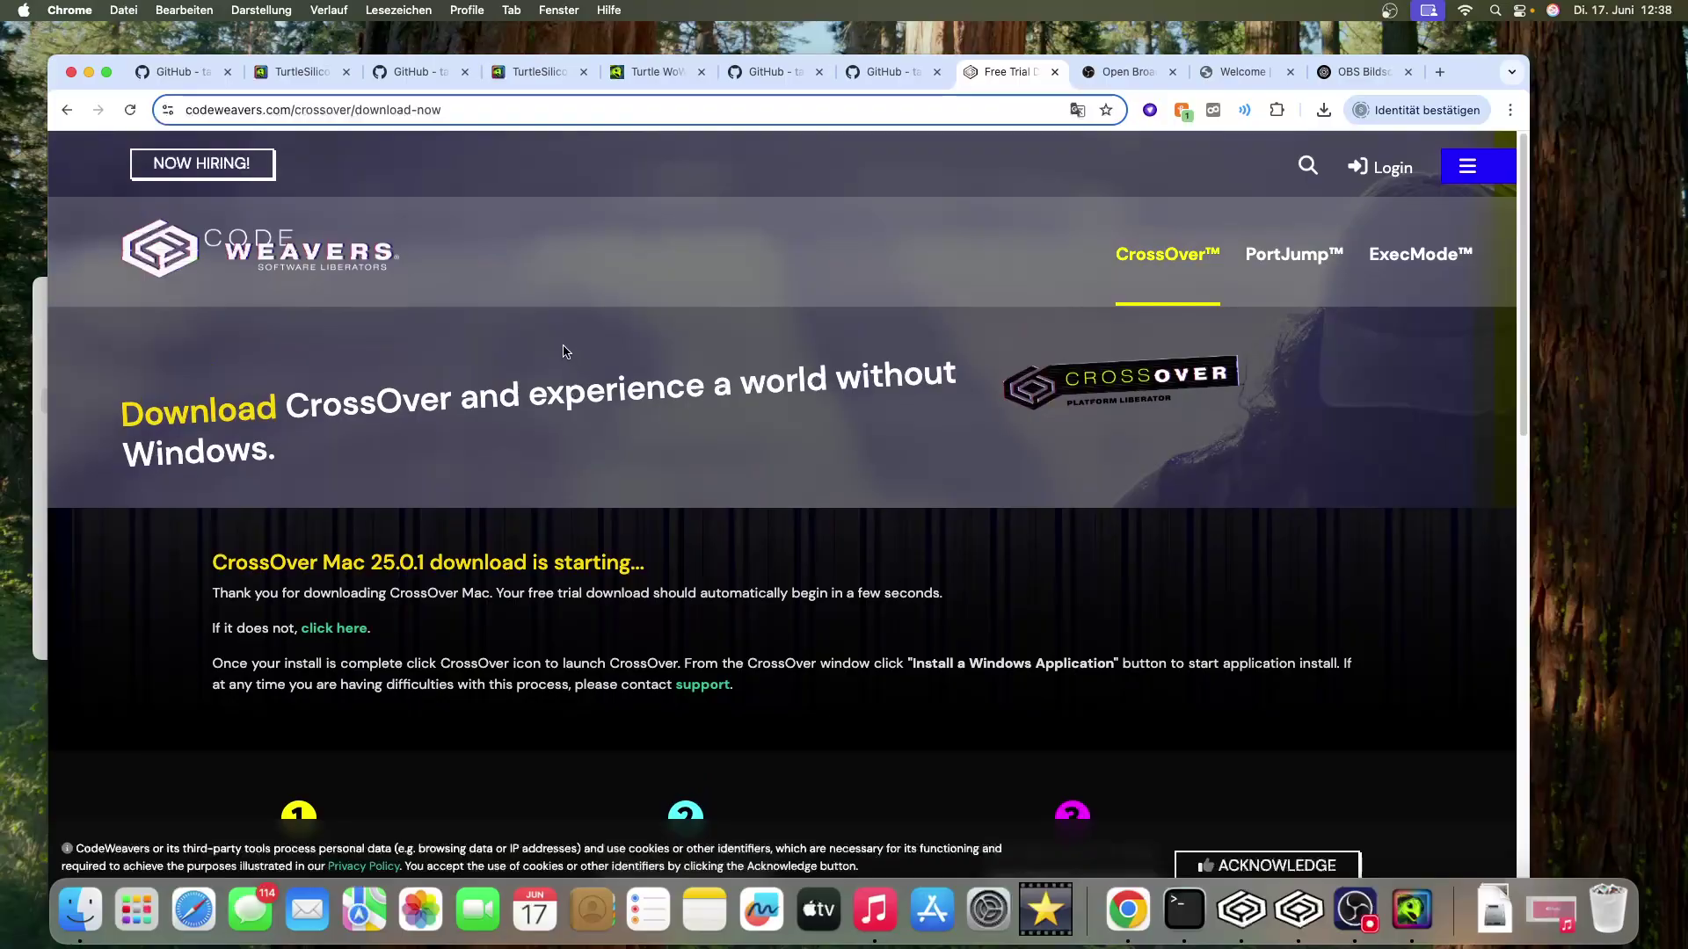
pyautogui.scroll(-3, 531, 324)
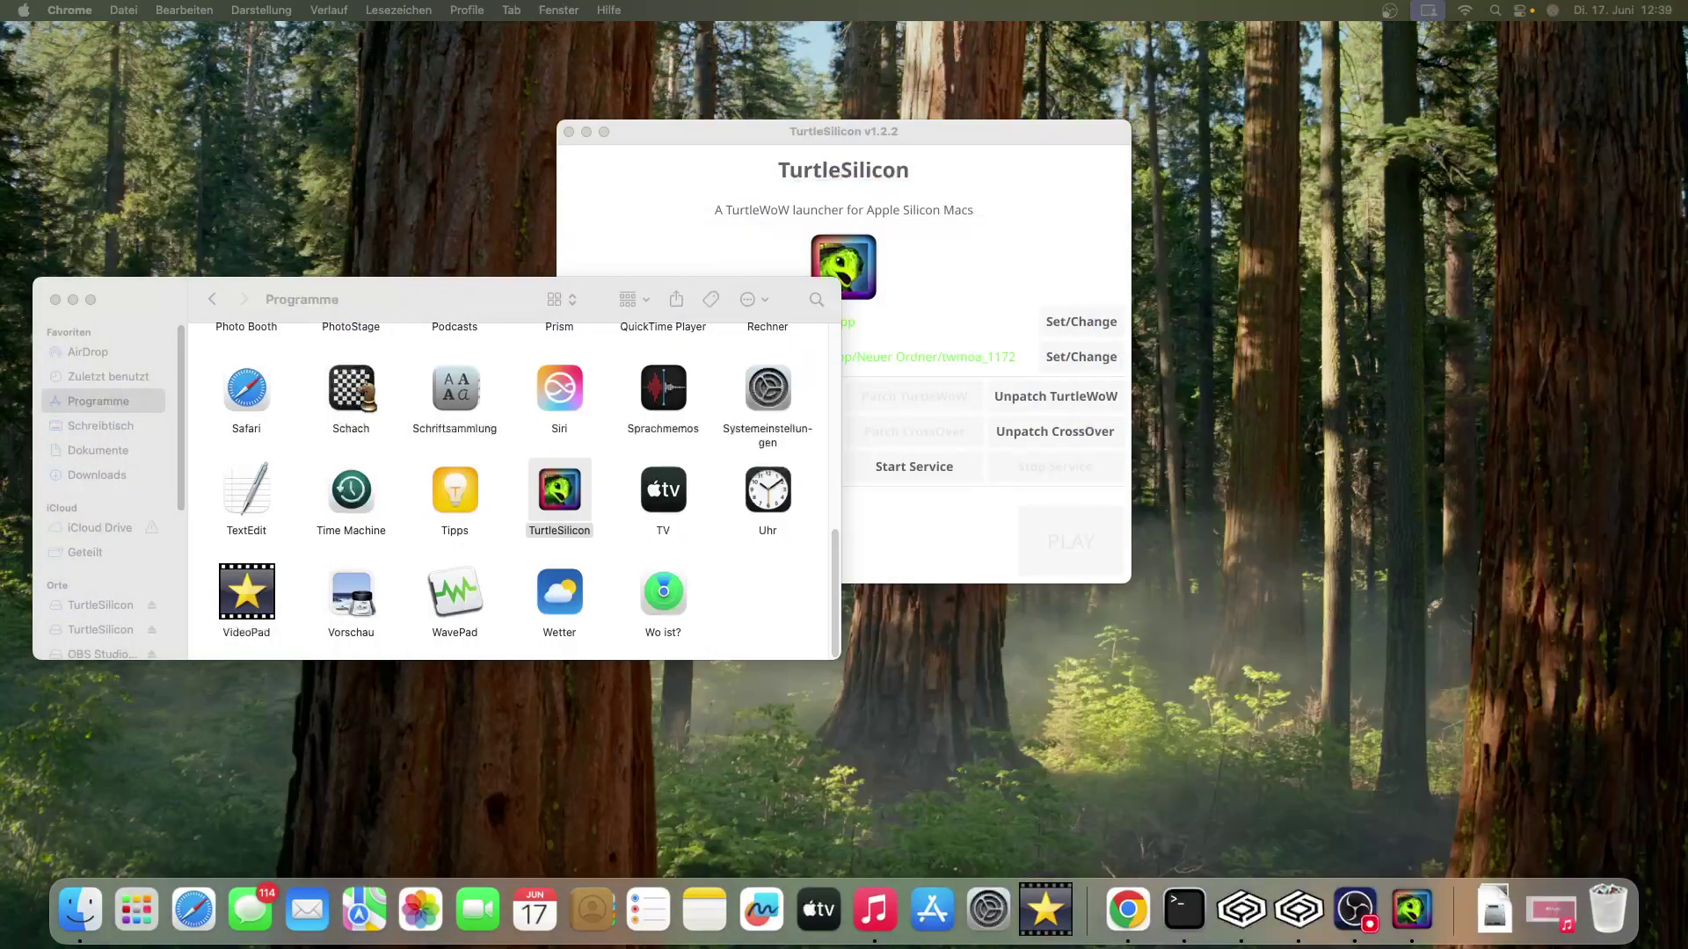
# - Open the Neuer Ordner folder on the desktop holding the game and CrossOver files
pyautogui.click(100, 904)
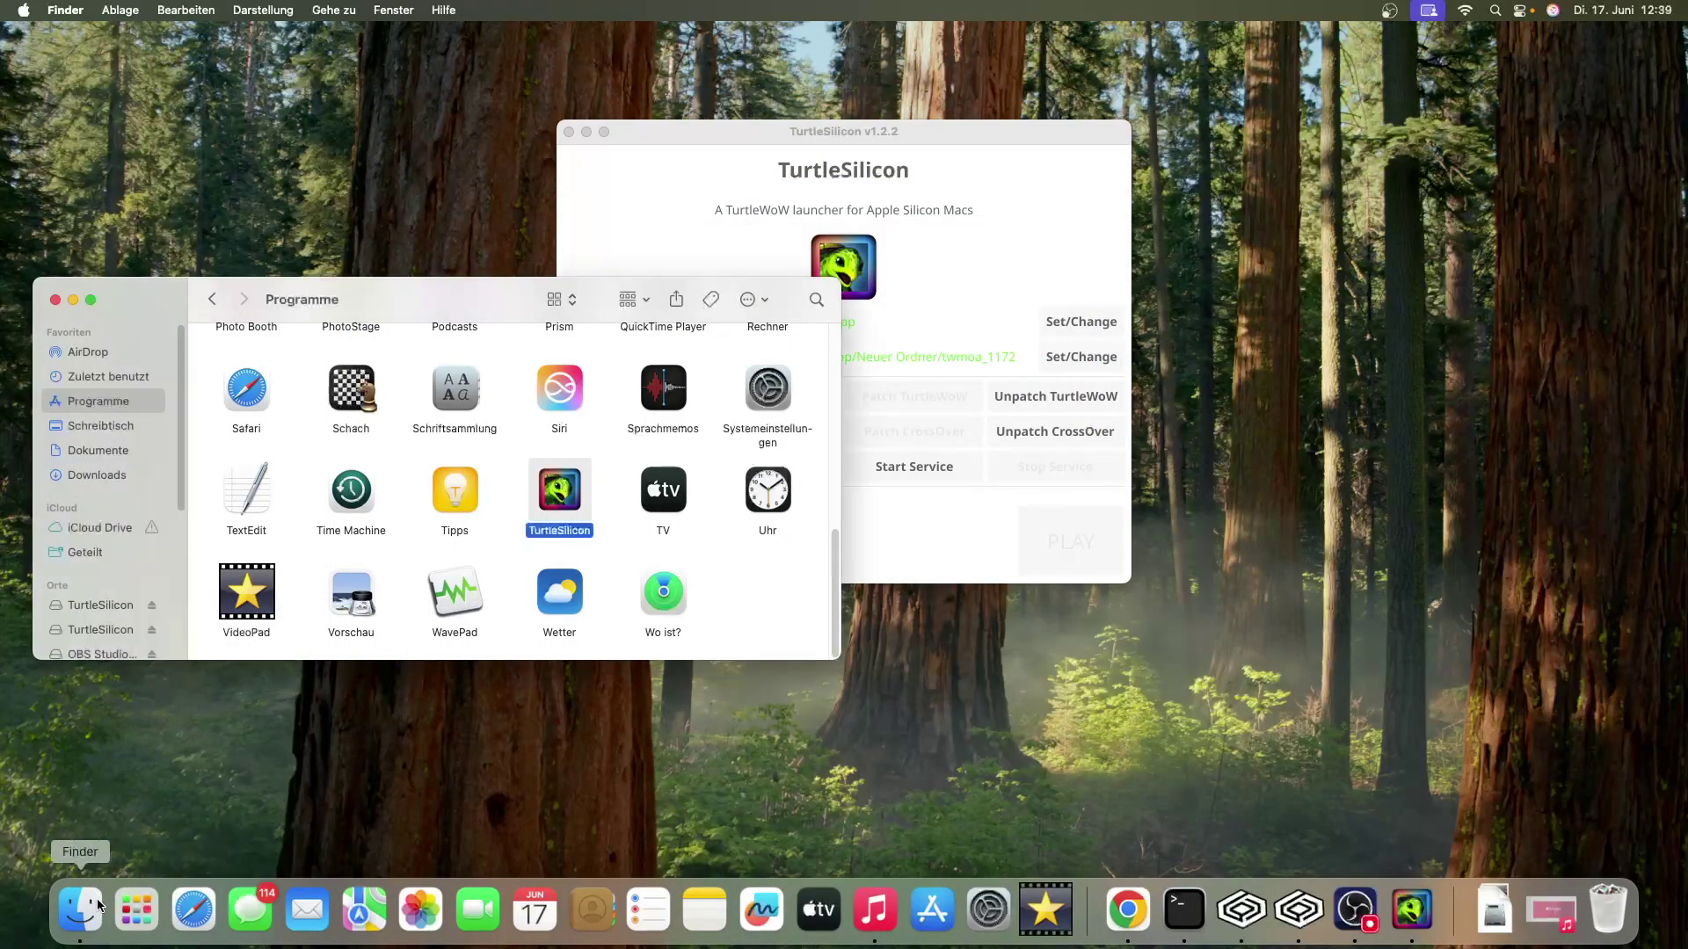
pyautogui.scroll(1, 606, 472)
pyautogui.scroll(5, 606, 472)
pyautogui.moveTo(452, 290); pyautogui.dragTo(1118, 296)
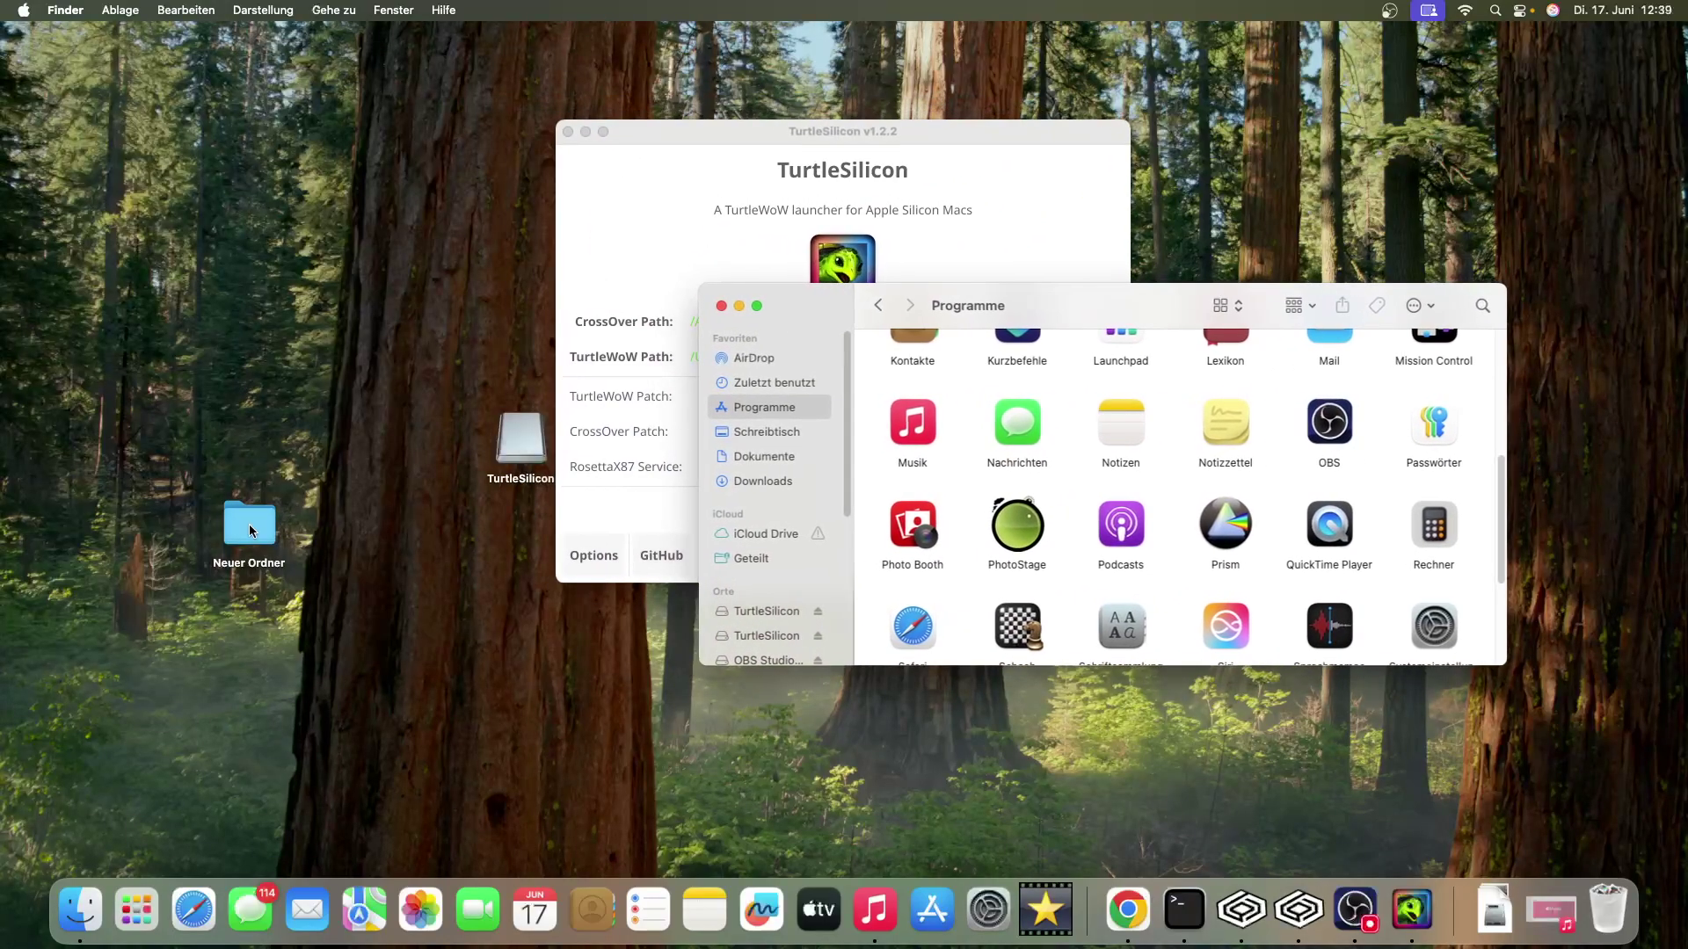
pyautogui.doubleClick(249, 525)
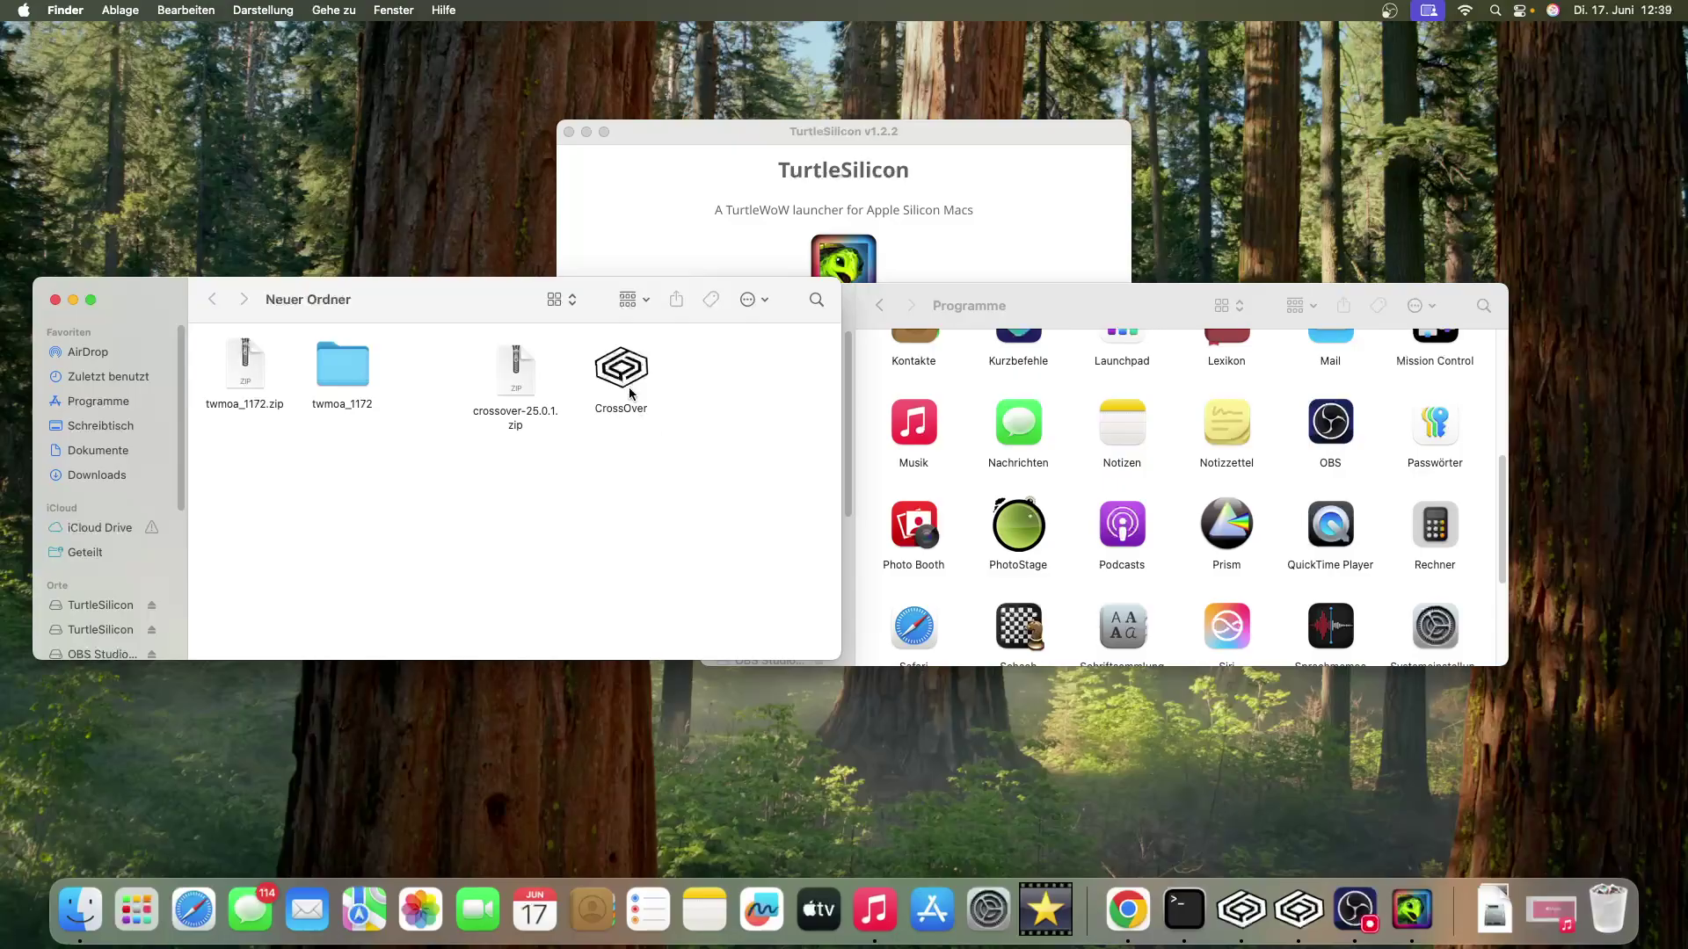
# - Confirm CrossOver is in the Programme folder, then return to the TurtleSilicon launcher
pyautogui.click(1157, 305)
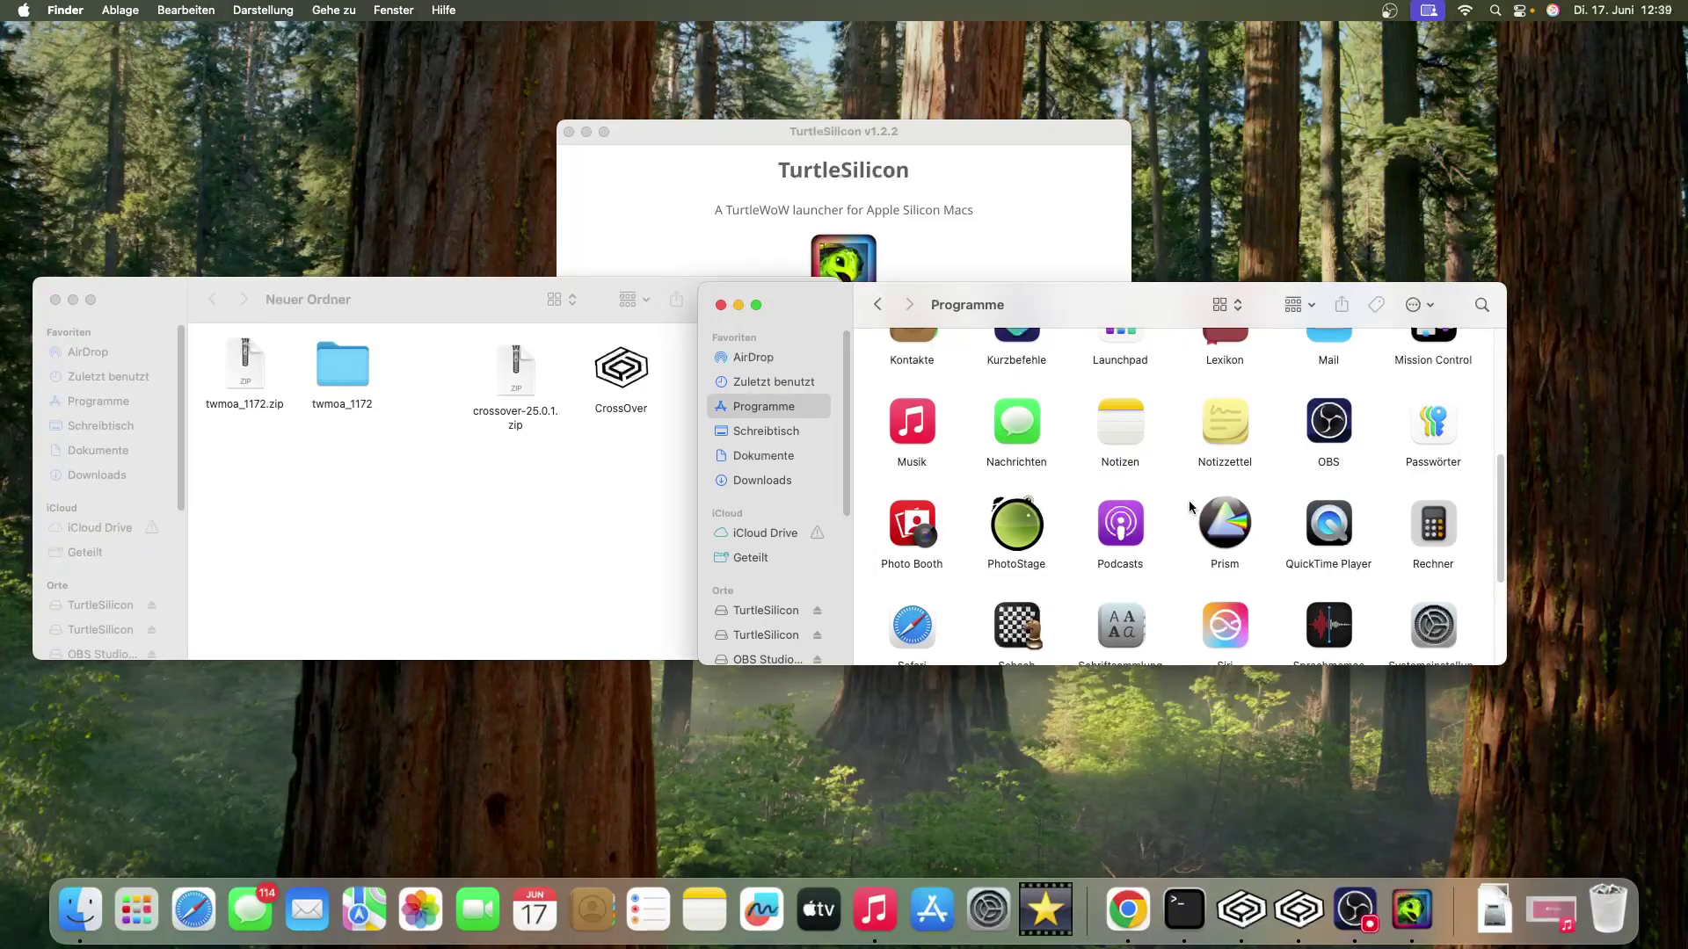
pyautogui.scroll(-5, 1188, 506)
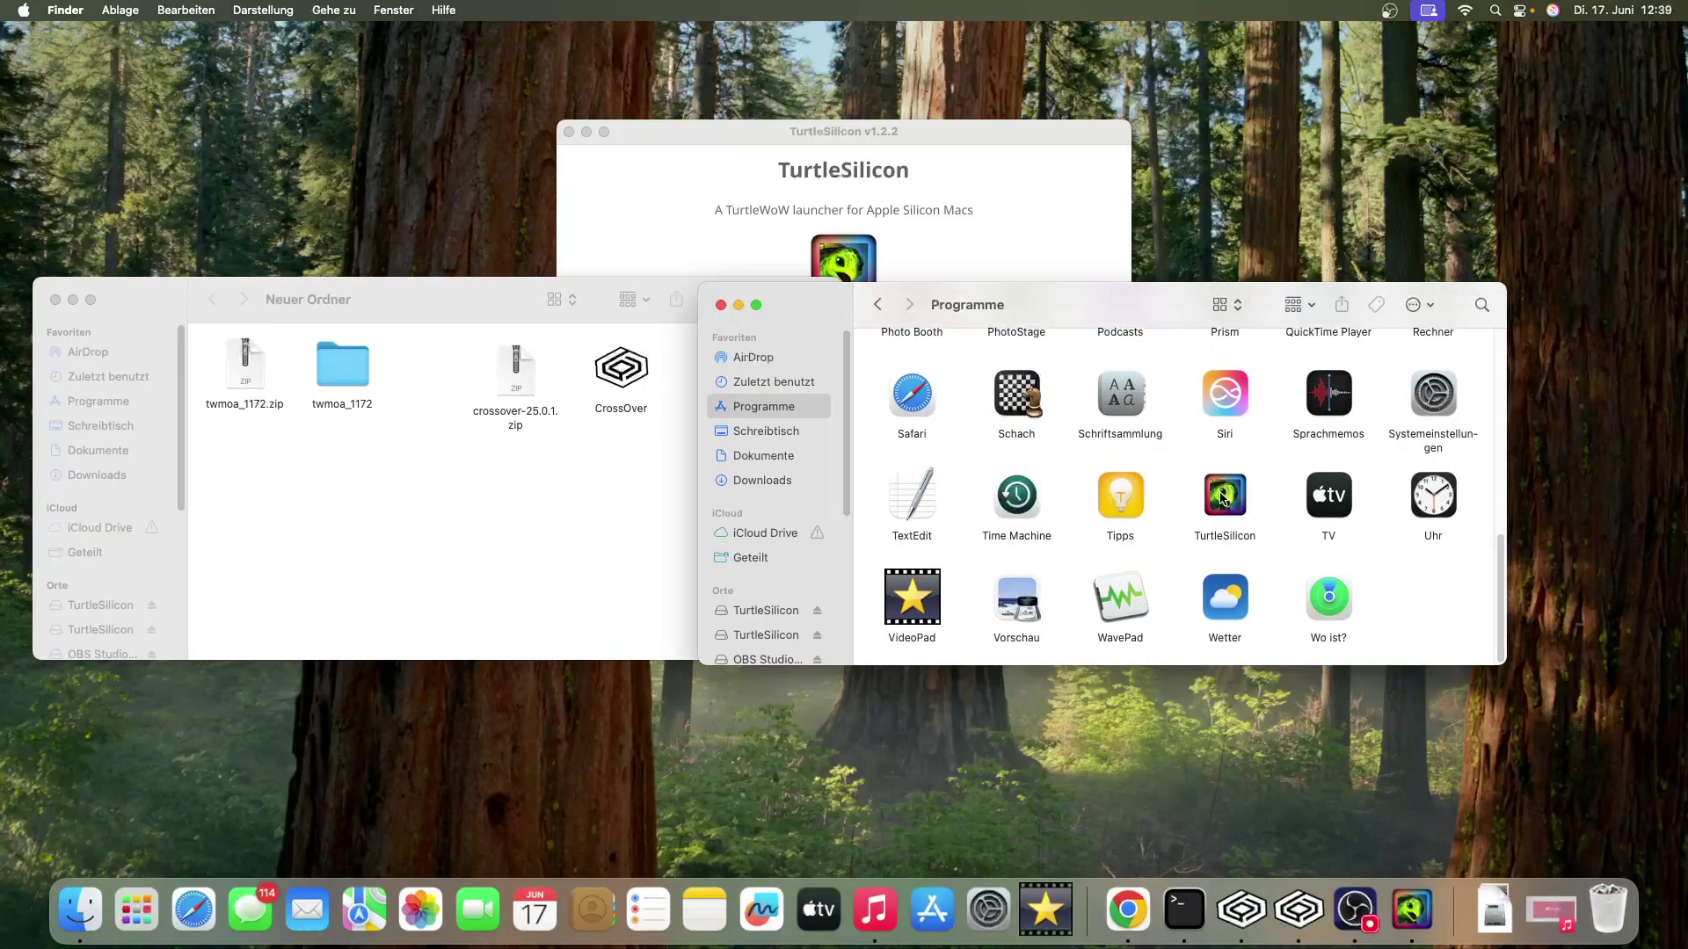
pyautogui.scroll(10, 1222, 499)
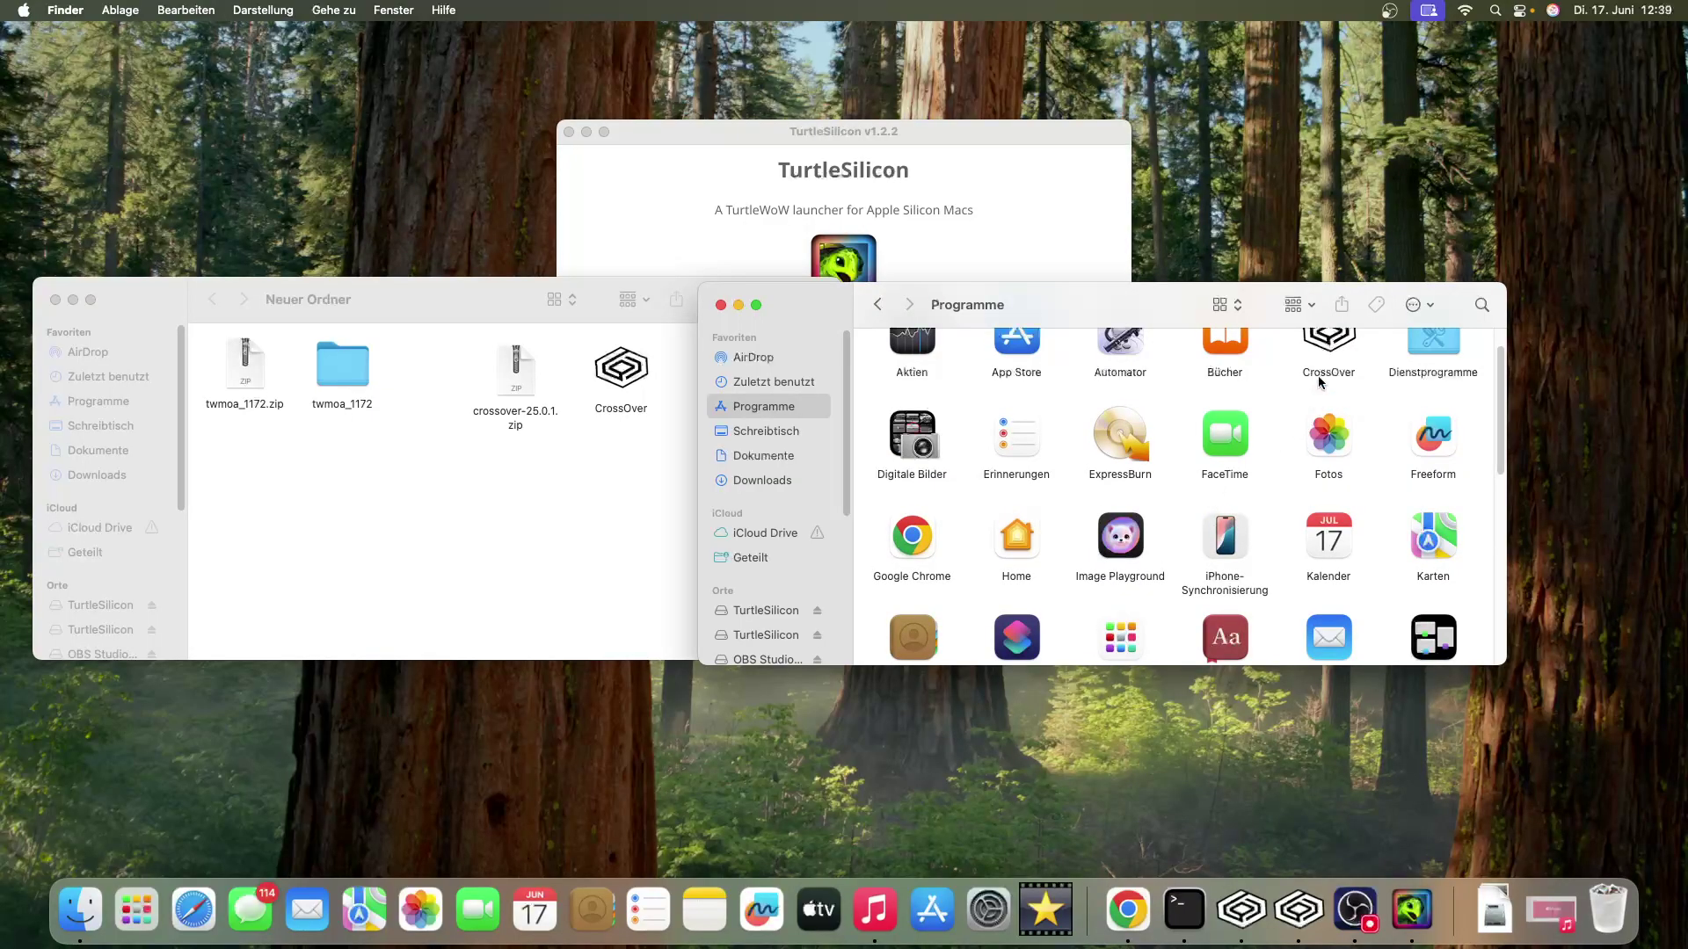
pyautogui.click(1321, 371)
pyautogui.click(524, 542)
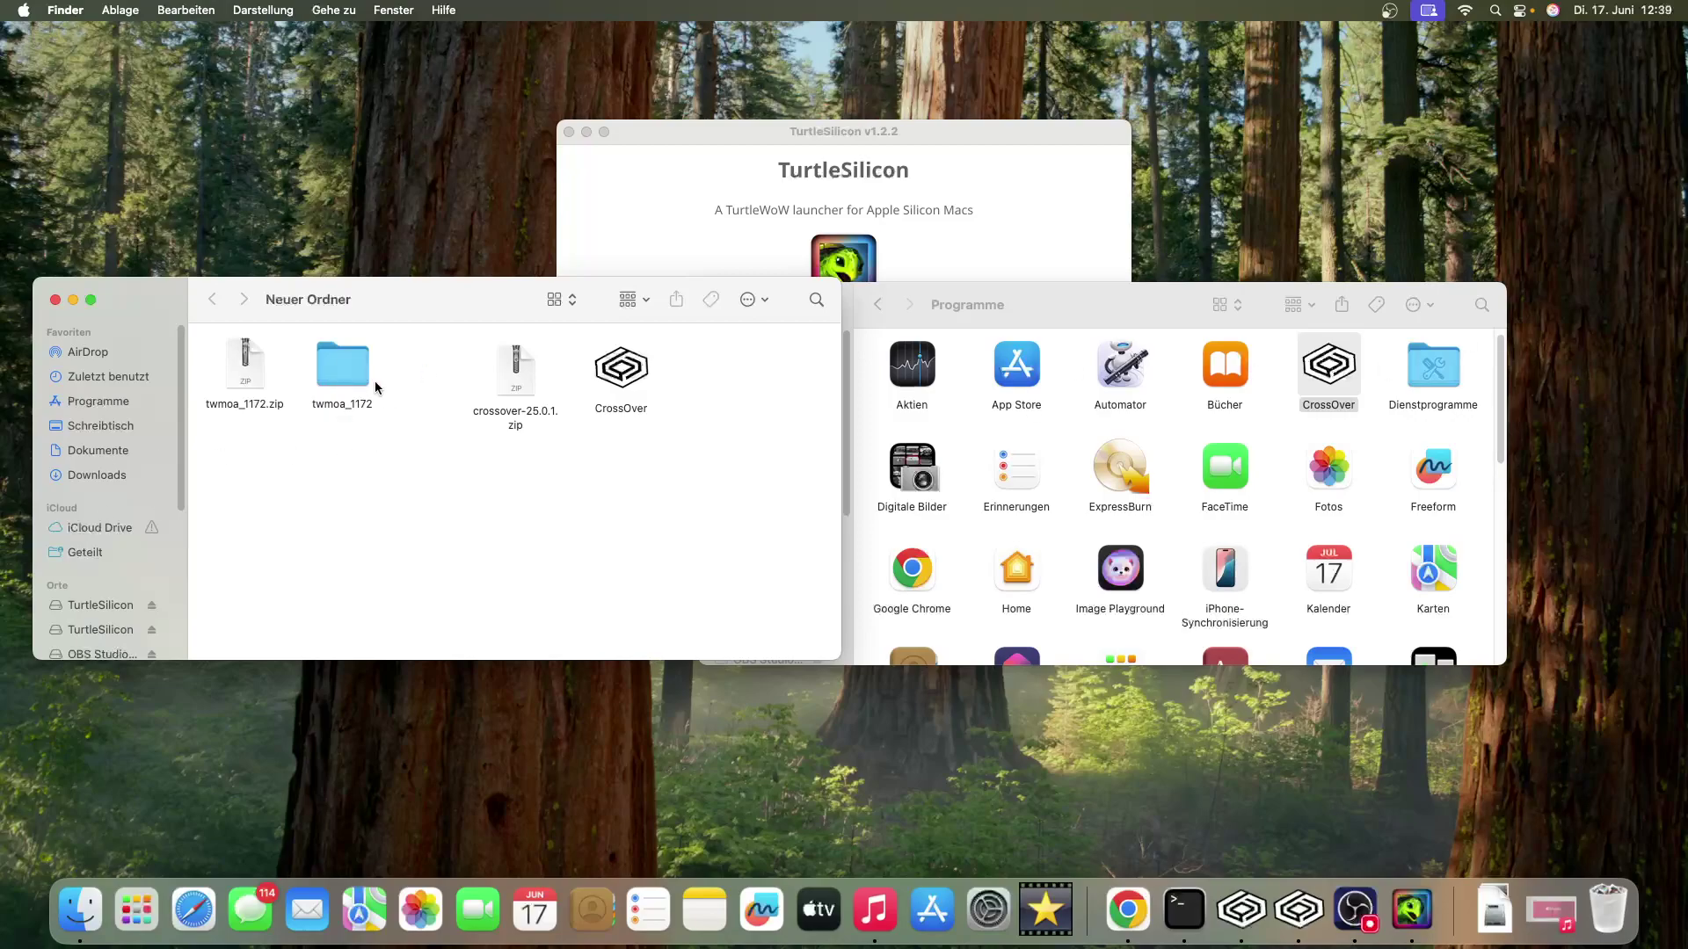
pyautogui.click(752, 239)
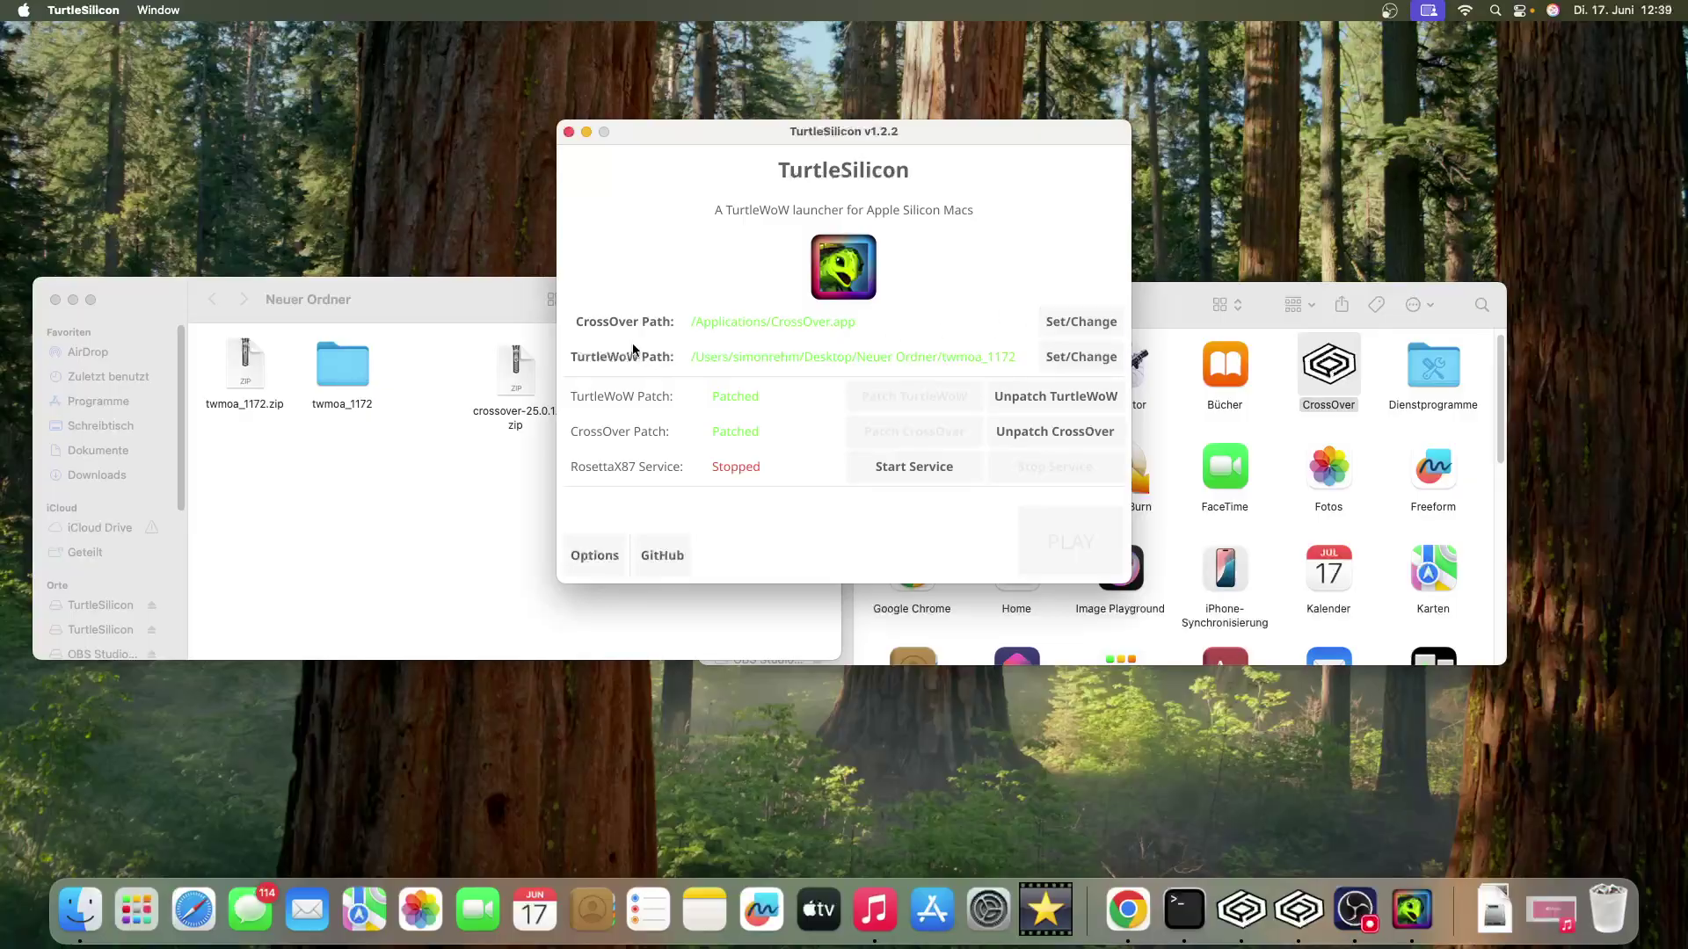
# - Set TurtleSilicon's CrossOver path to /Applications/CrossOver.app
pyautogui.click(1077, 324)
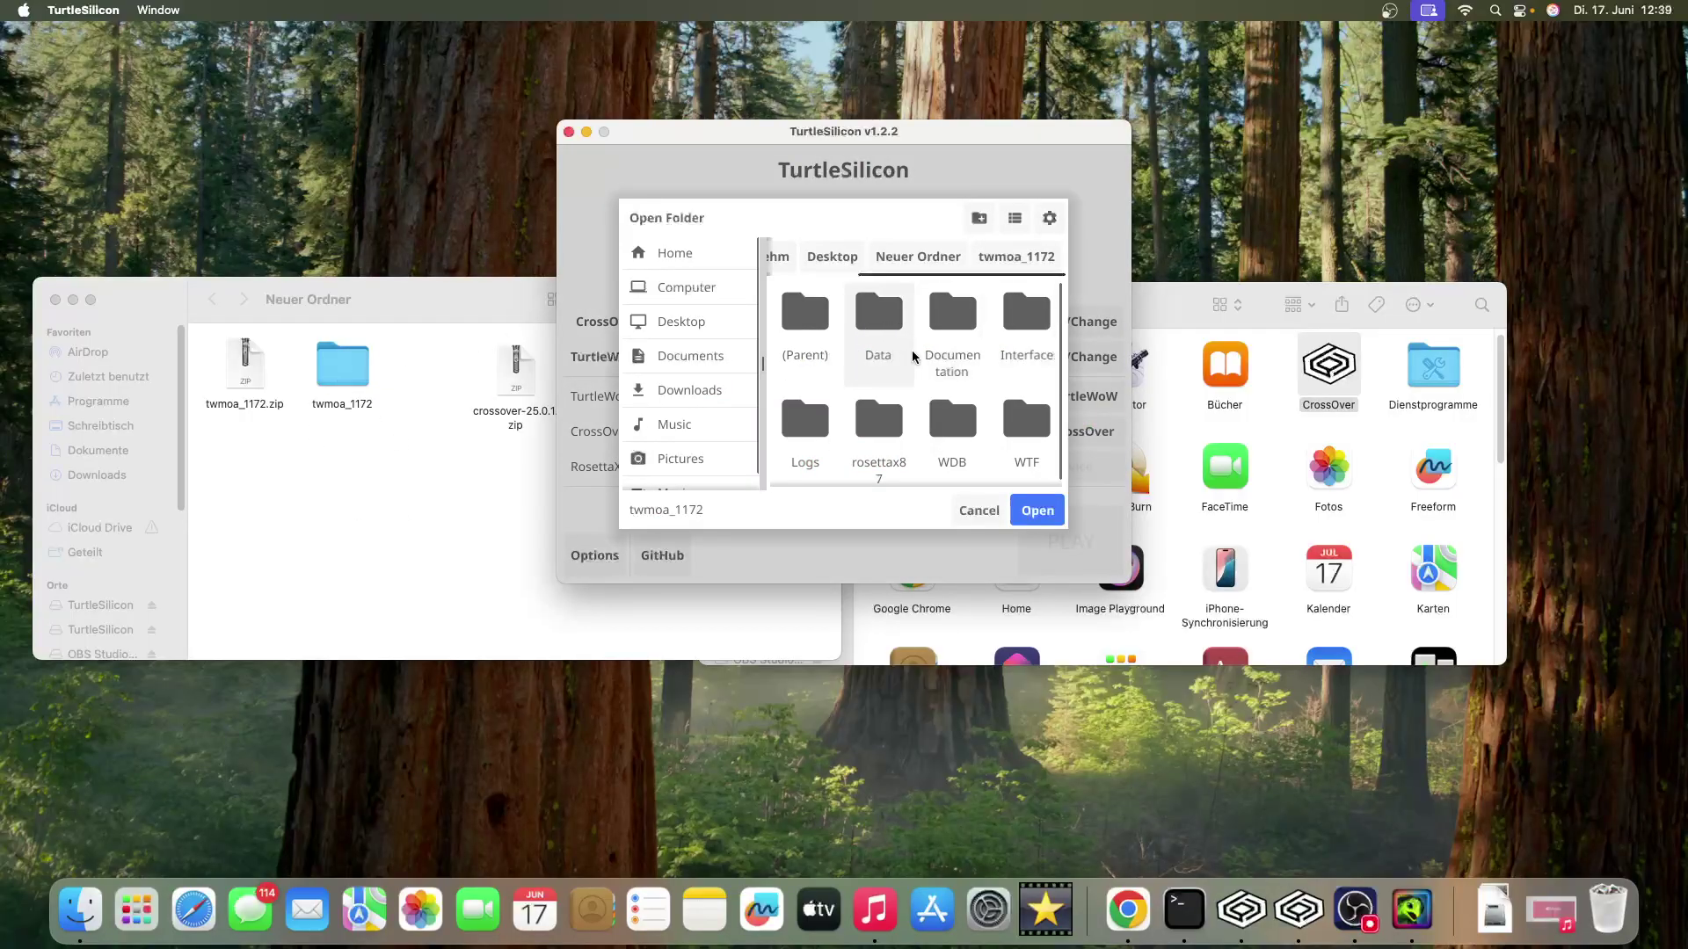
pyautogui.click(982, 509)
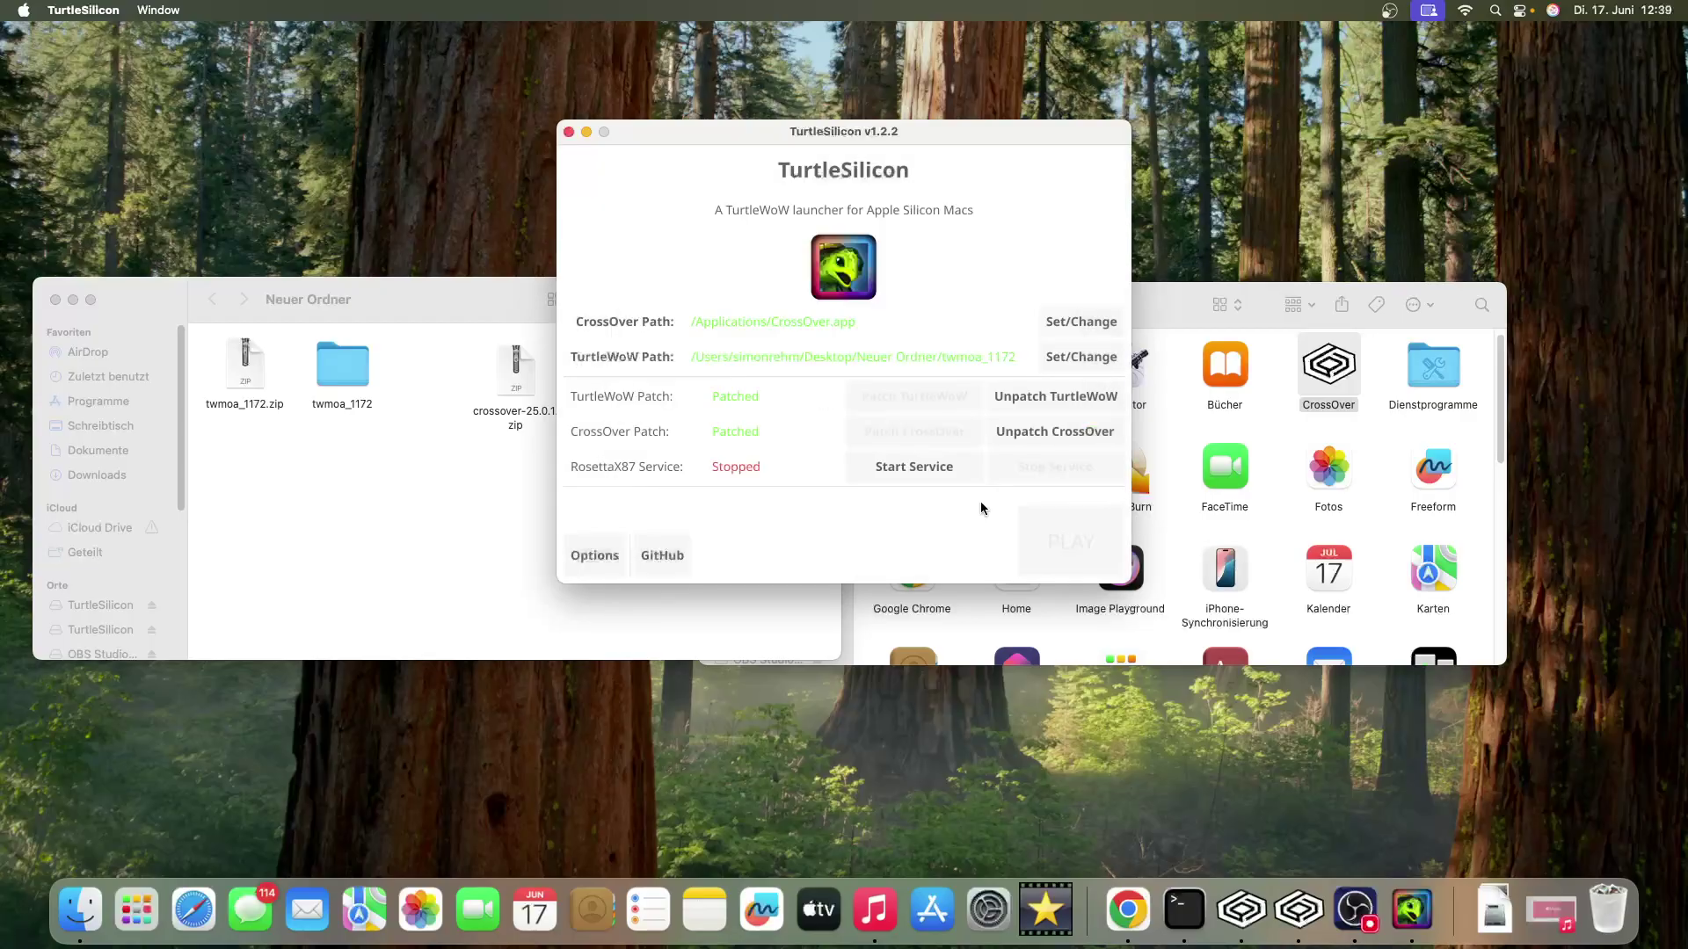
pyautogui.click(1082, 320)
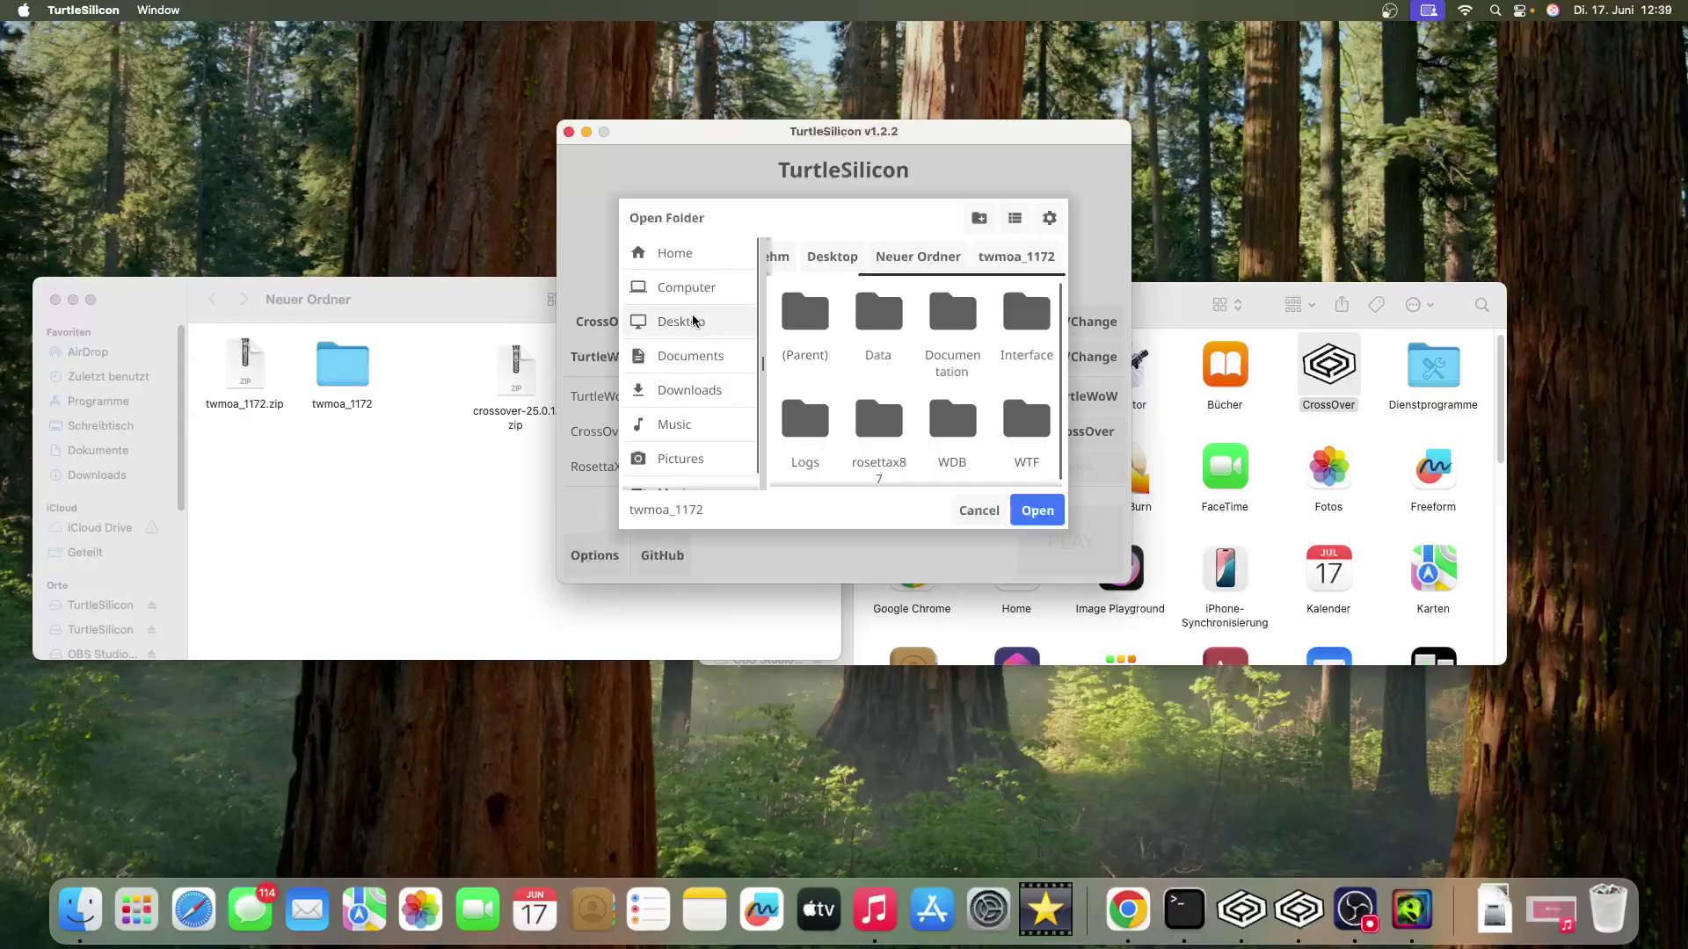
pyautogui.click(693, 292)
pyautogui.doubleClick(804, 330)
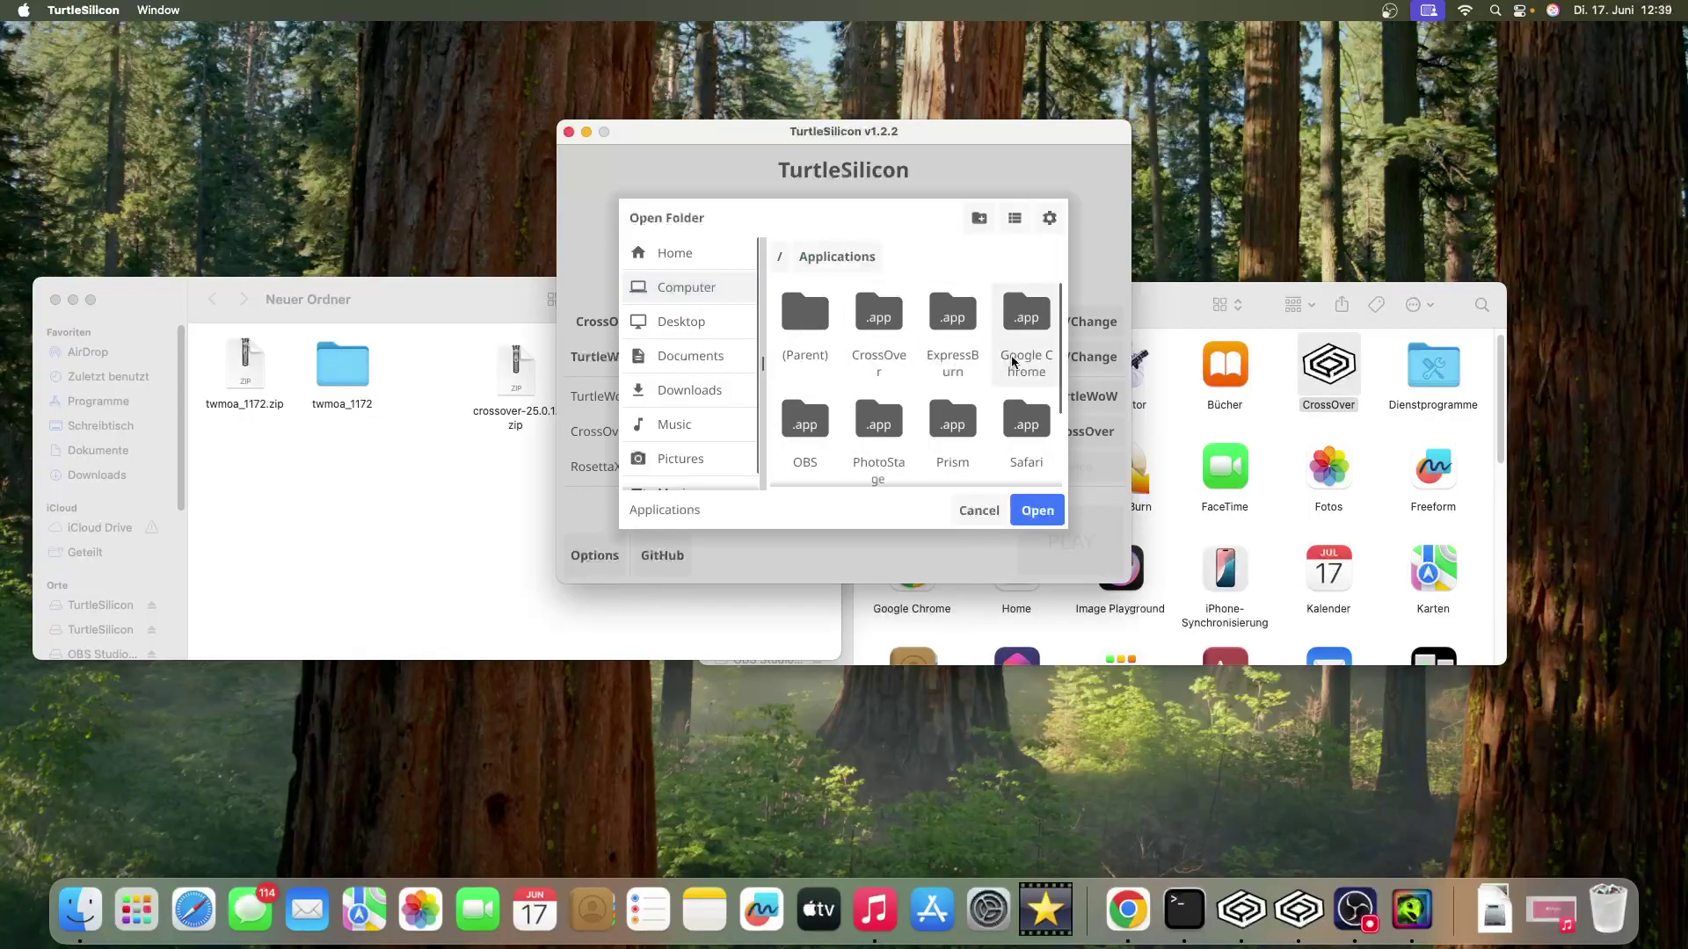
pyautogui.doubleClick(879, 329)
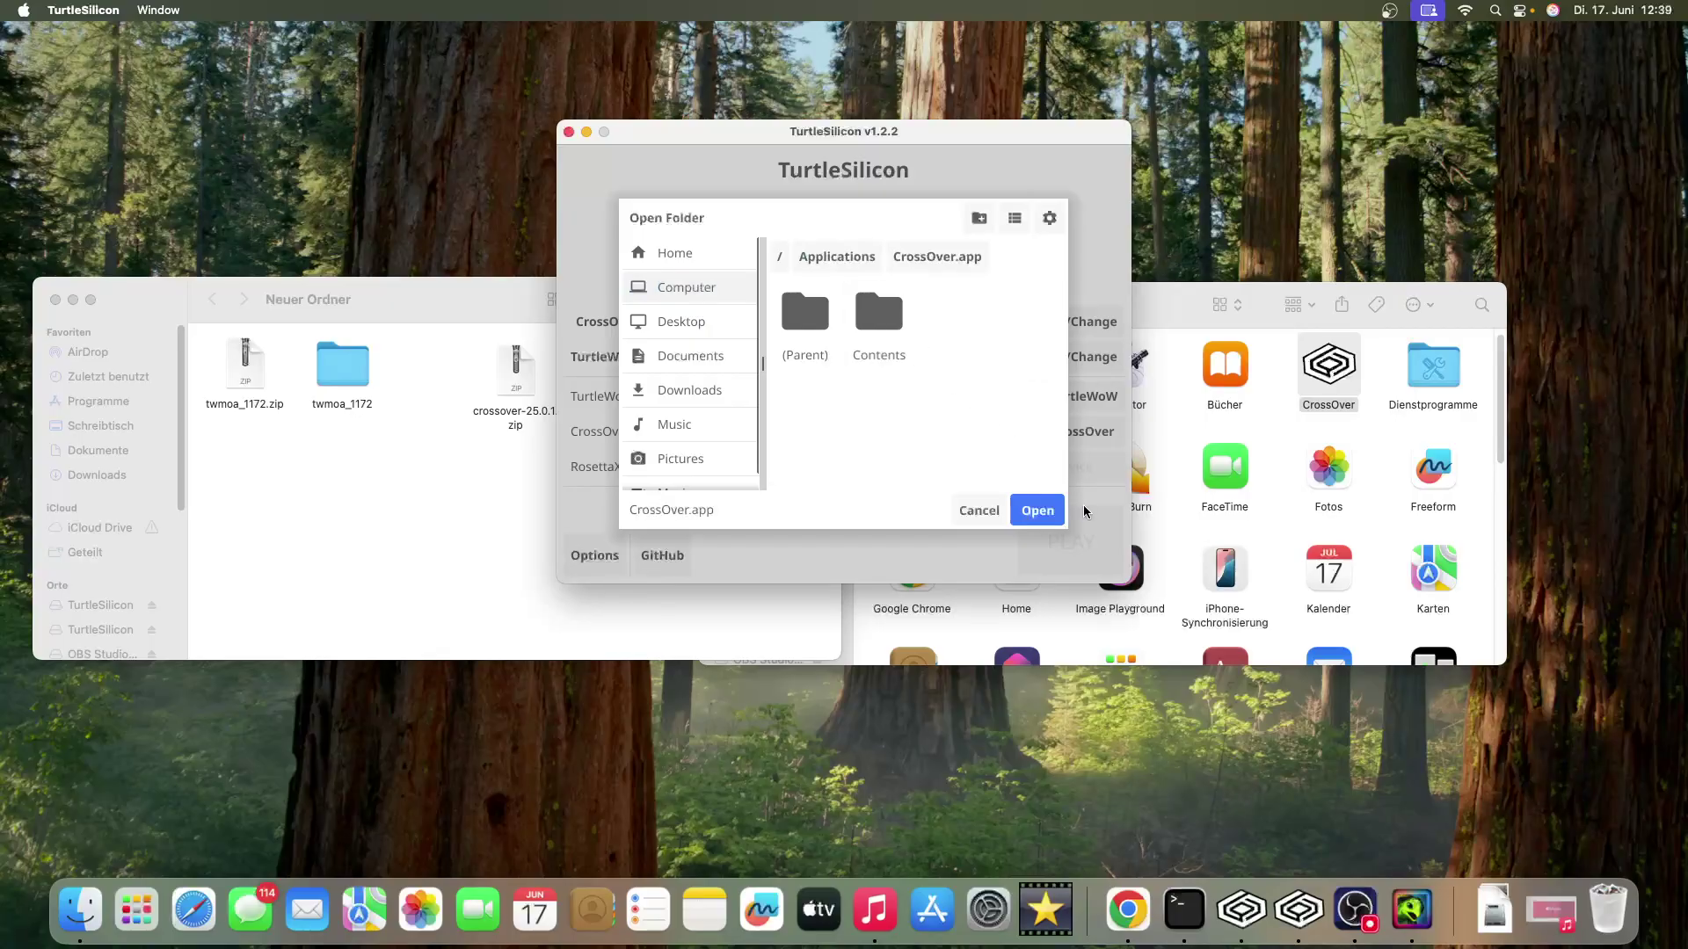
pyautogui.click(1037, 510)
# - Set the TurtleWoW path to Desktop/Neuer Ordner/twmoa_1172
pyautogui.click(1074, 362)
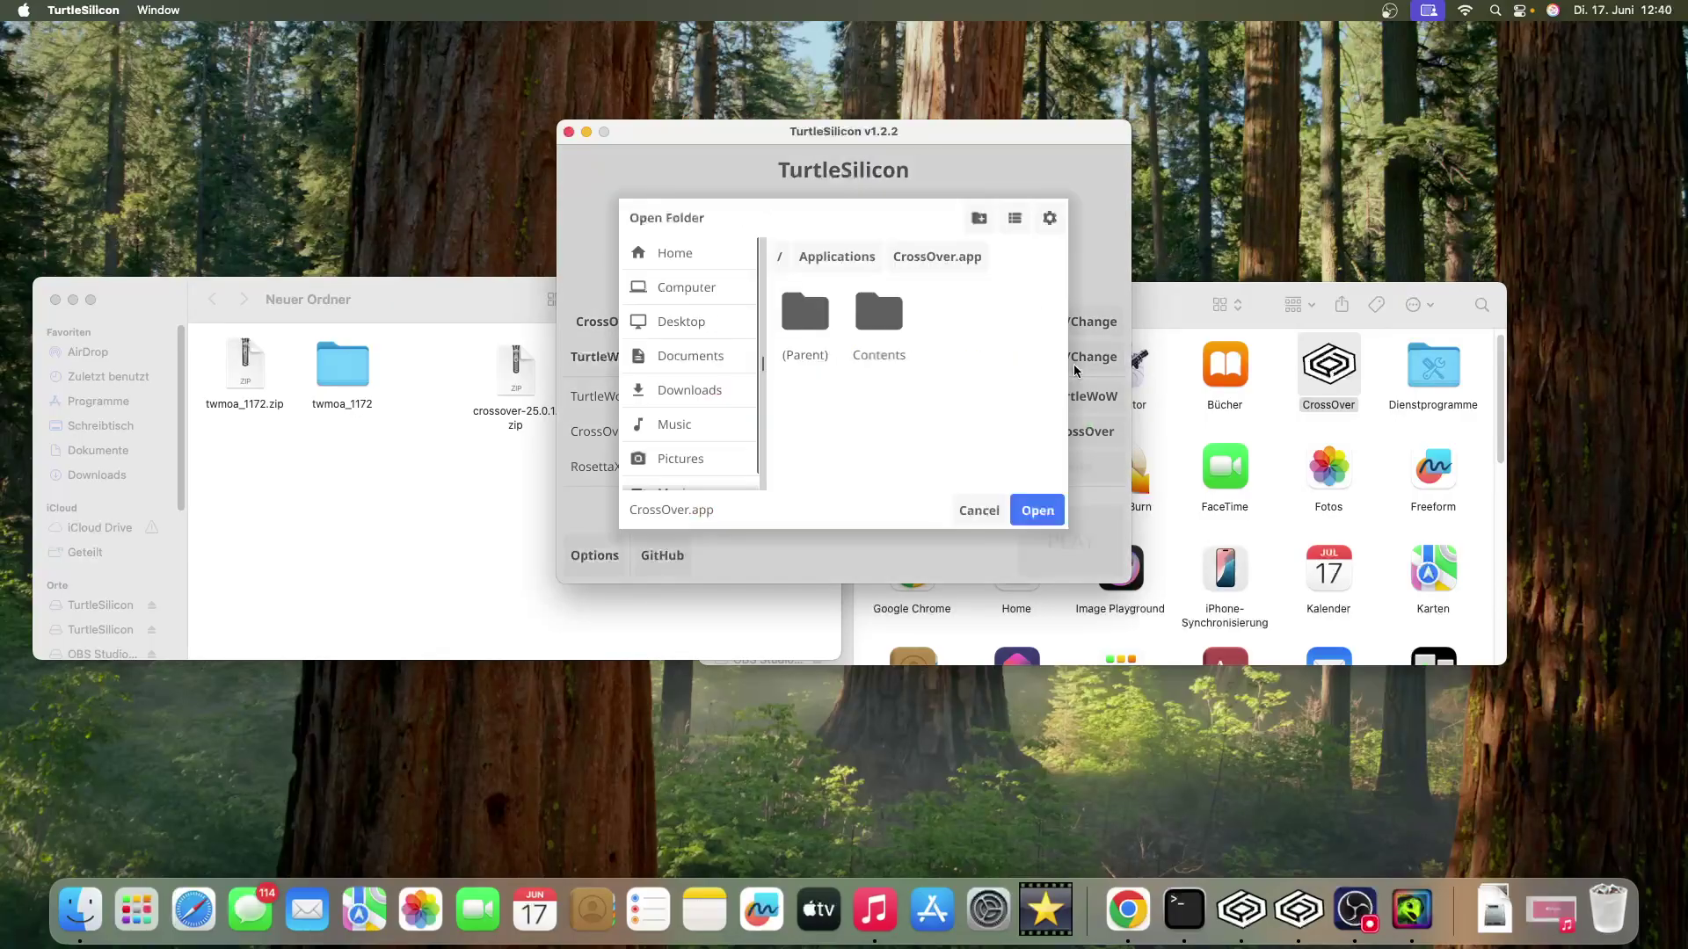
pyautogui.click(689, 316)
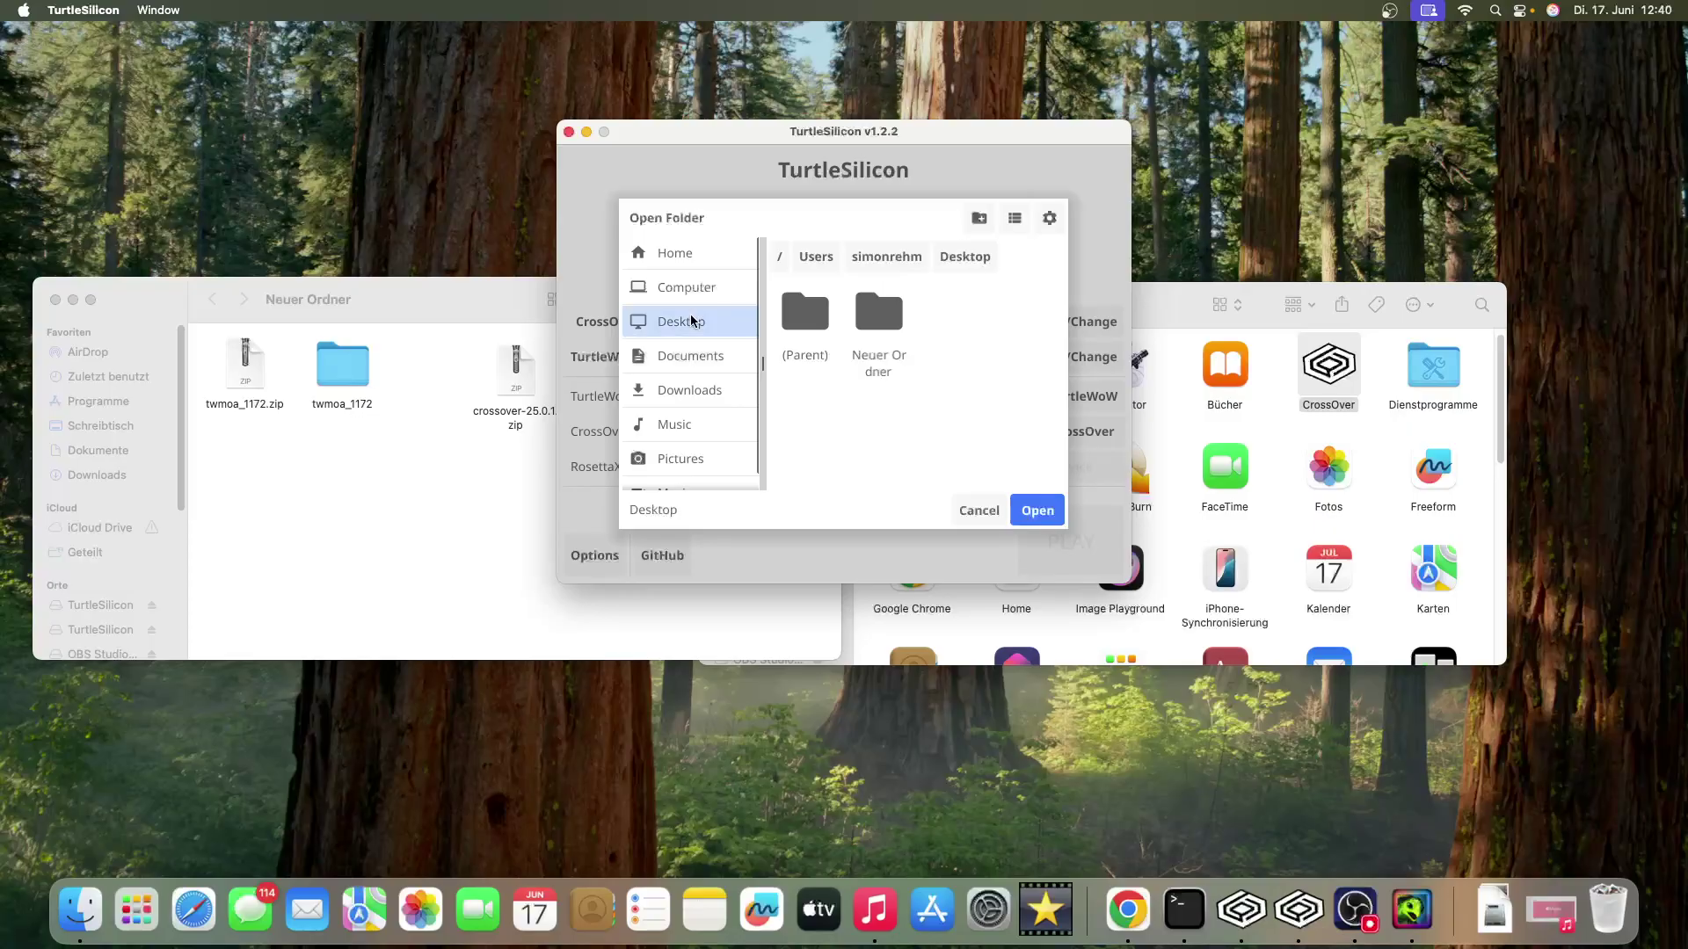
pyautogui.doubleClick(879, 329)
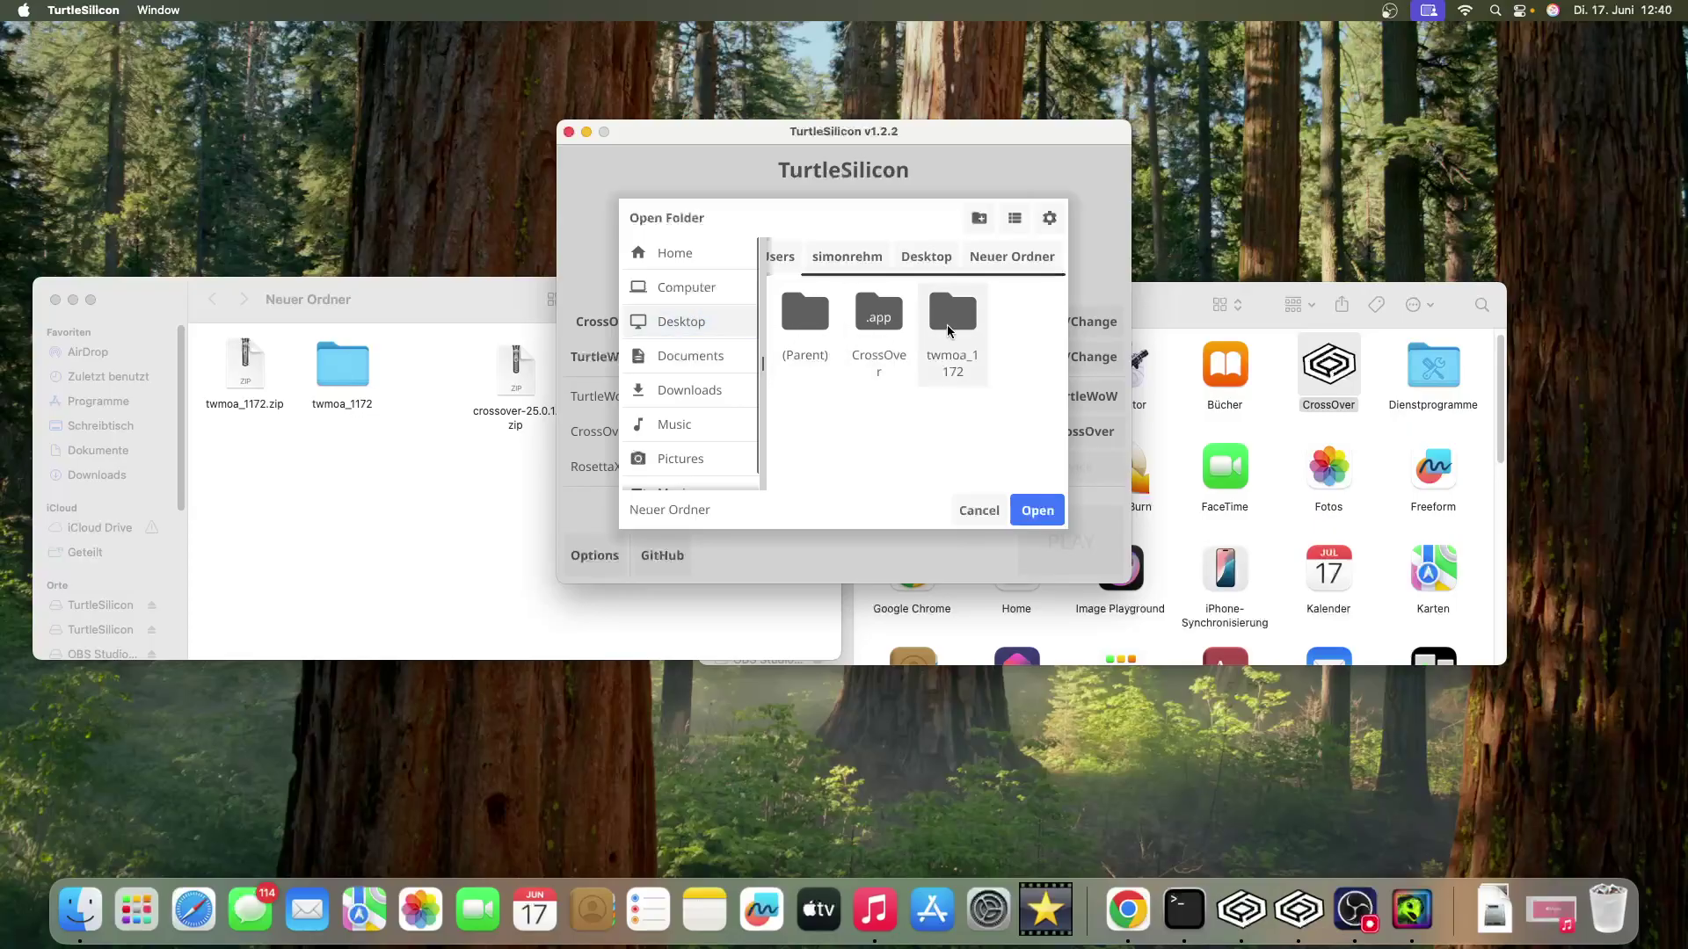
pyautogui.doubleClick(949, 318)
pyautogui.click(1037, 509)
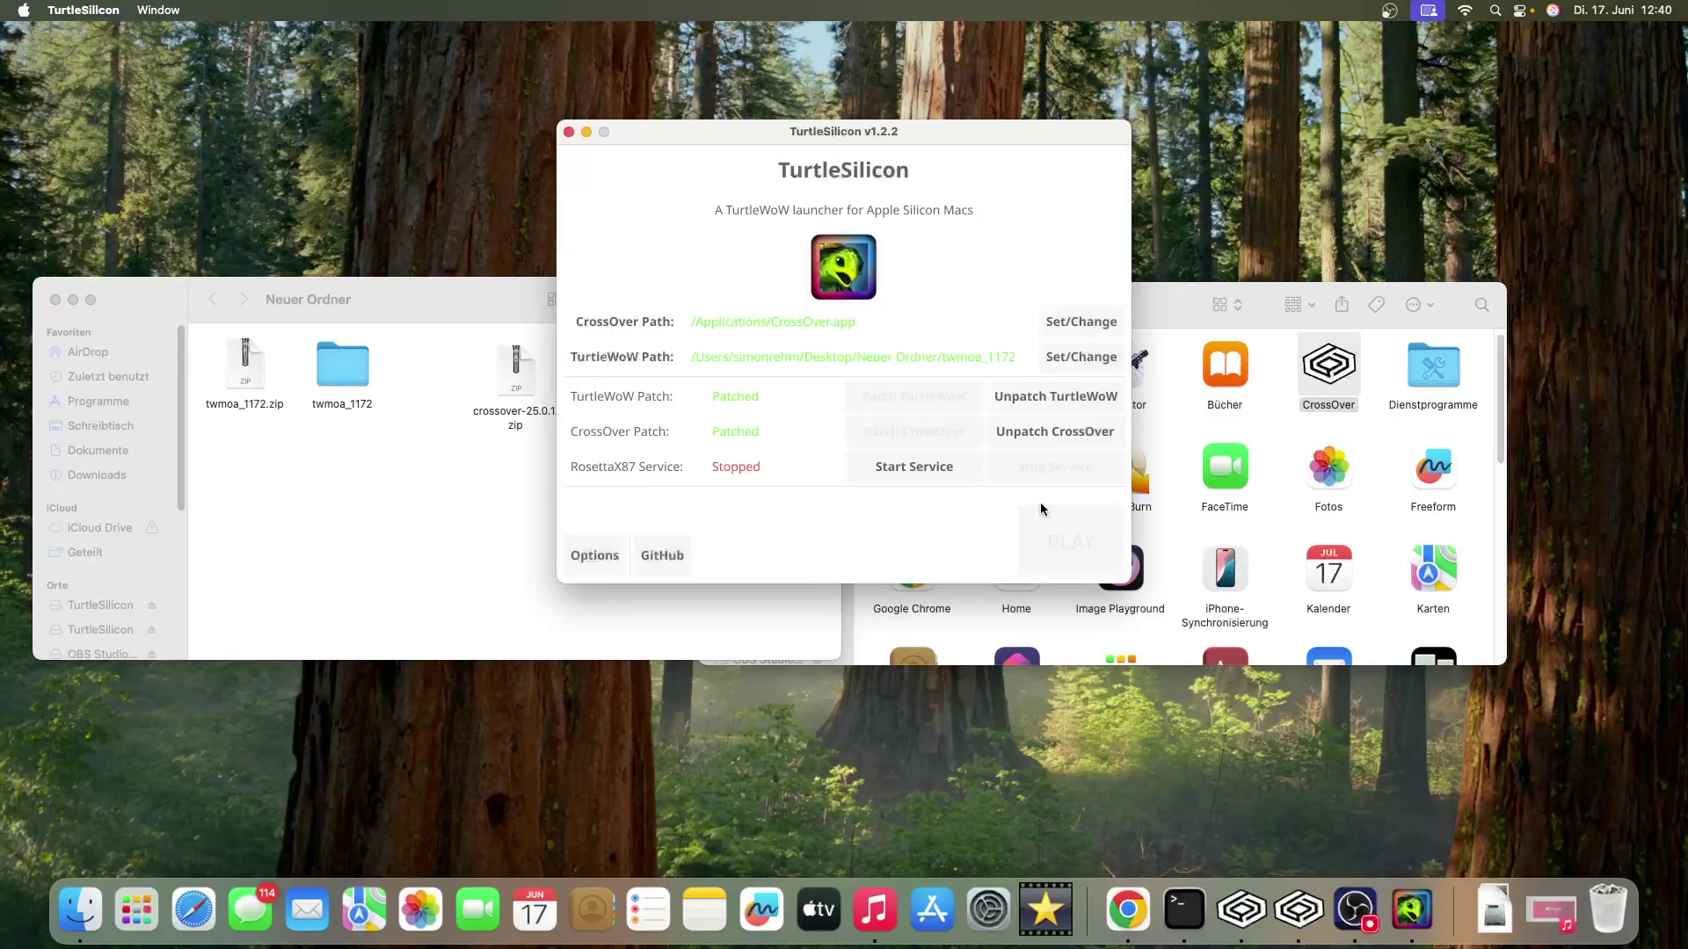
# - Unpatch both TurtleWoW and CrossOver, dismissing each confirmation
pyautogui.click(1035, 398)
pyautogui.click(840, 398)
pyautogui.click(988, 433)
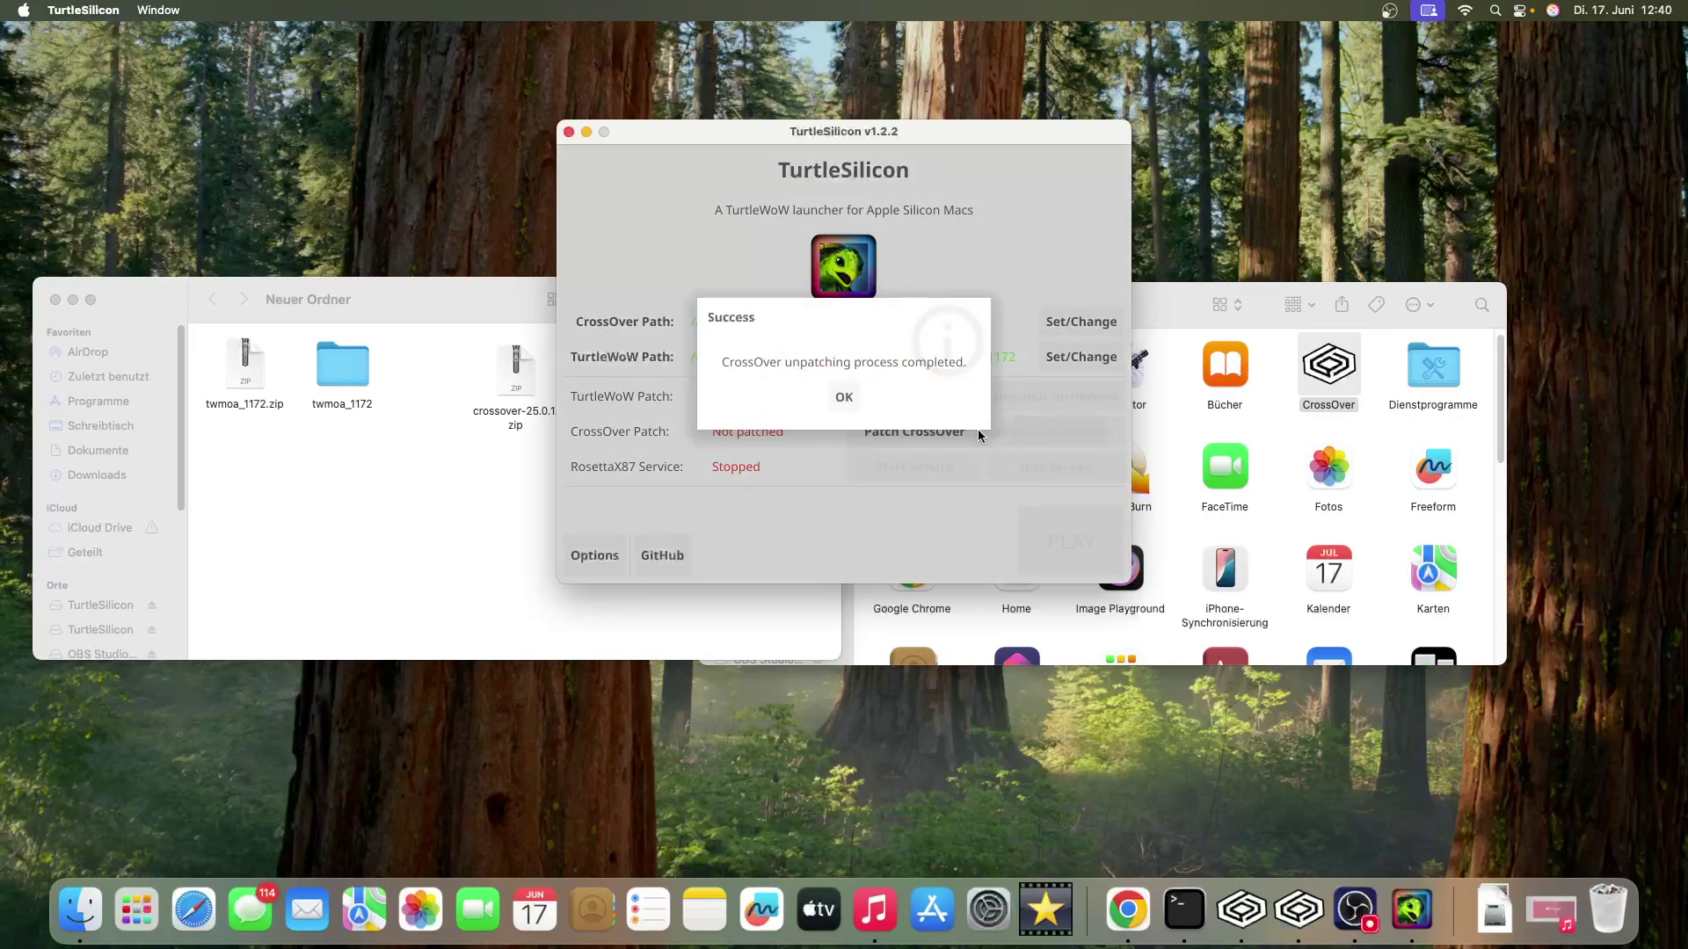
pyautogui.click(859, 397)
# - Re-apply the TurtleWoW and CrossOver patches and start the RosettaX87 service with the saved password
pyautogui.click(882, 401)
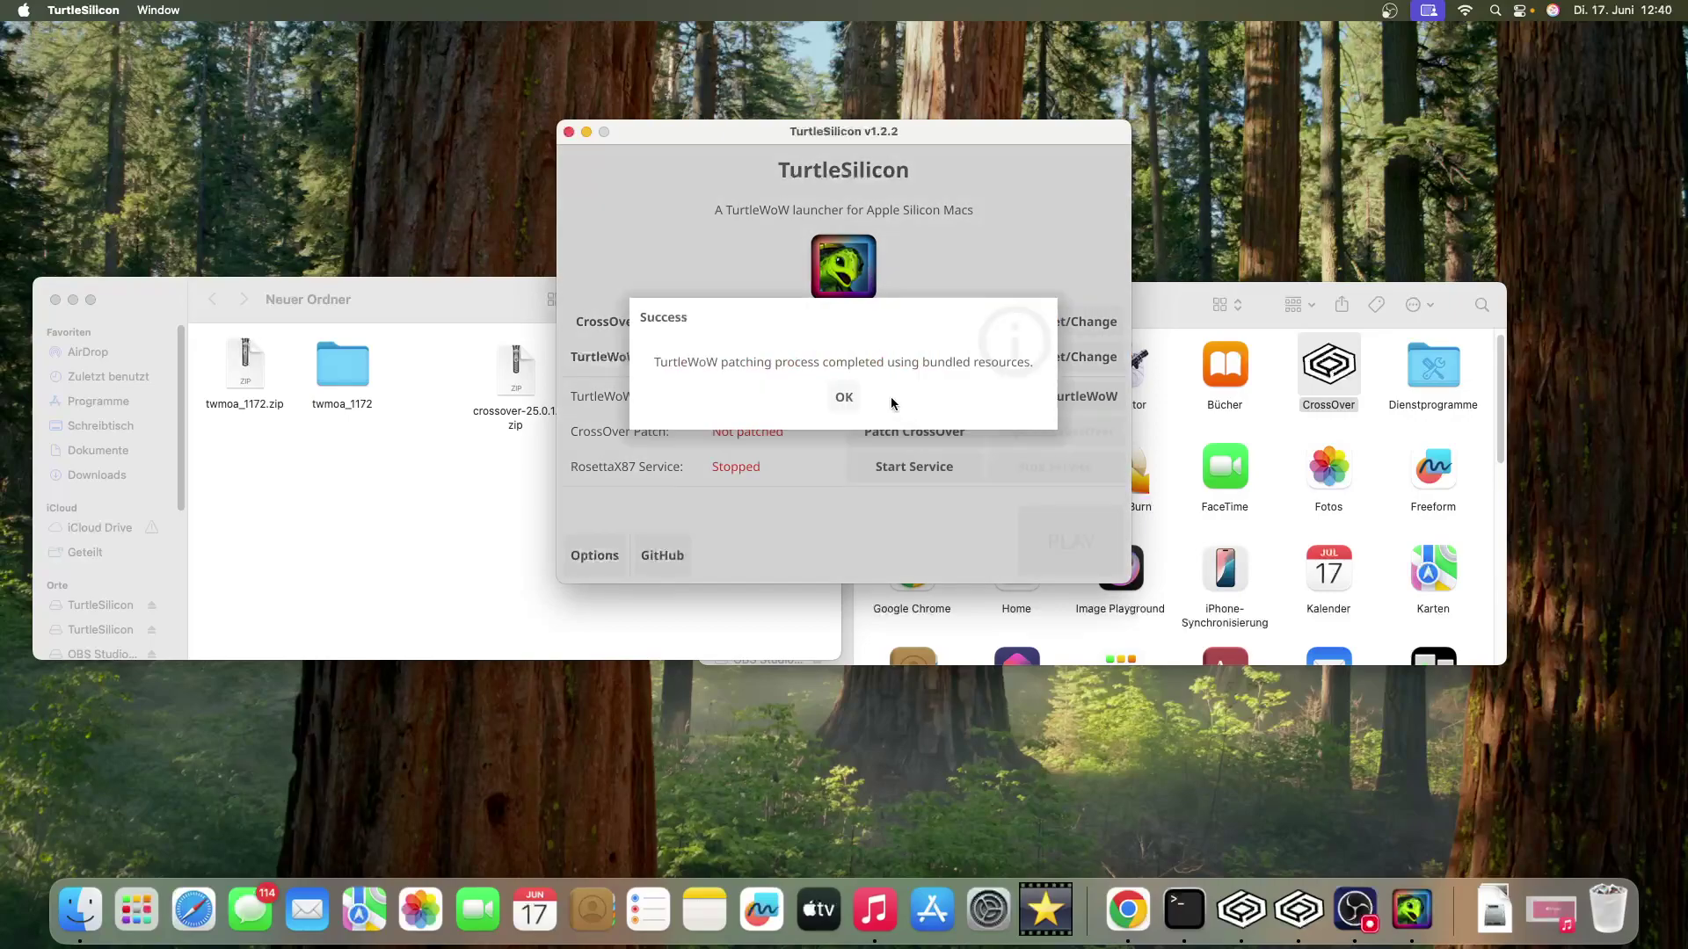
pyautogui.click(843, 397)
pyautogui.click(907, 433)
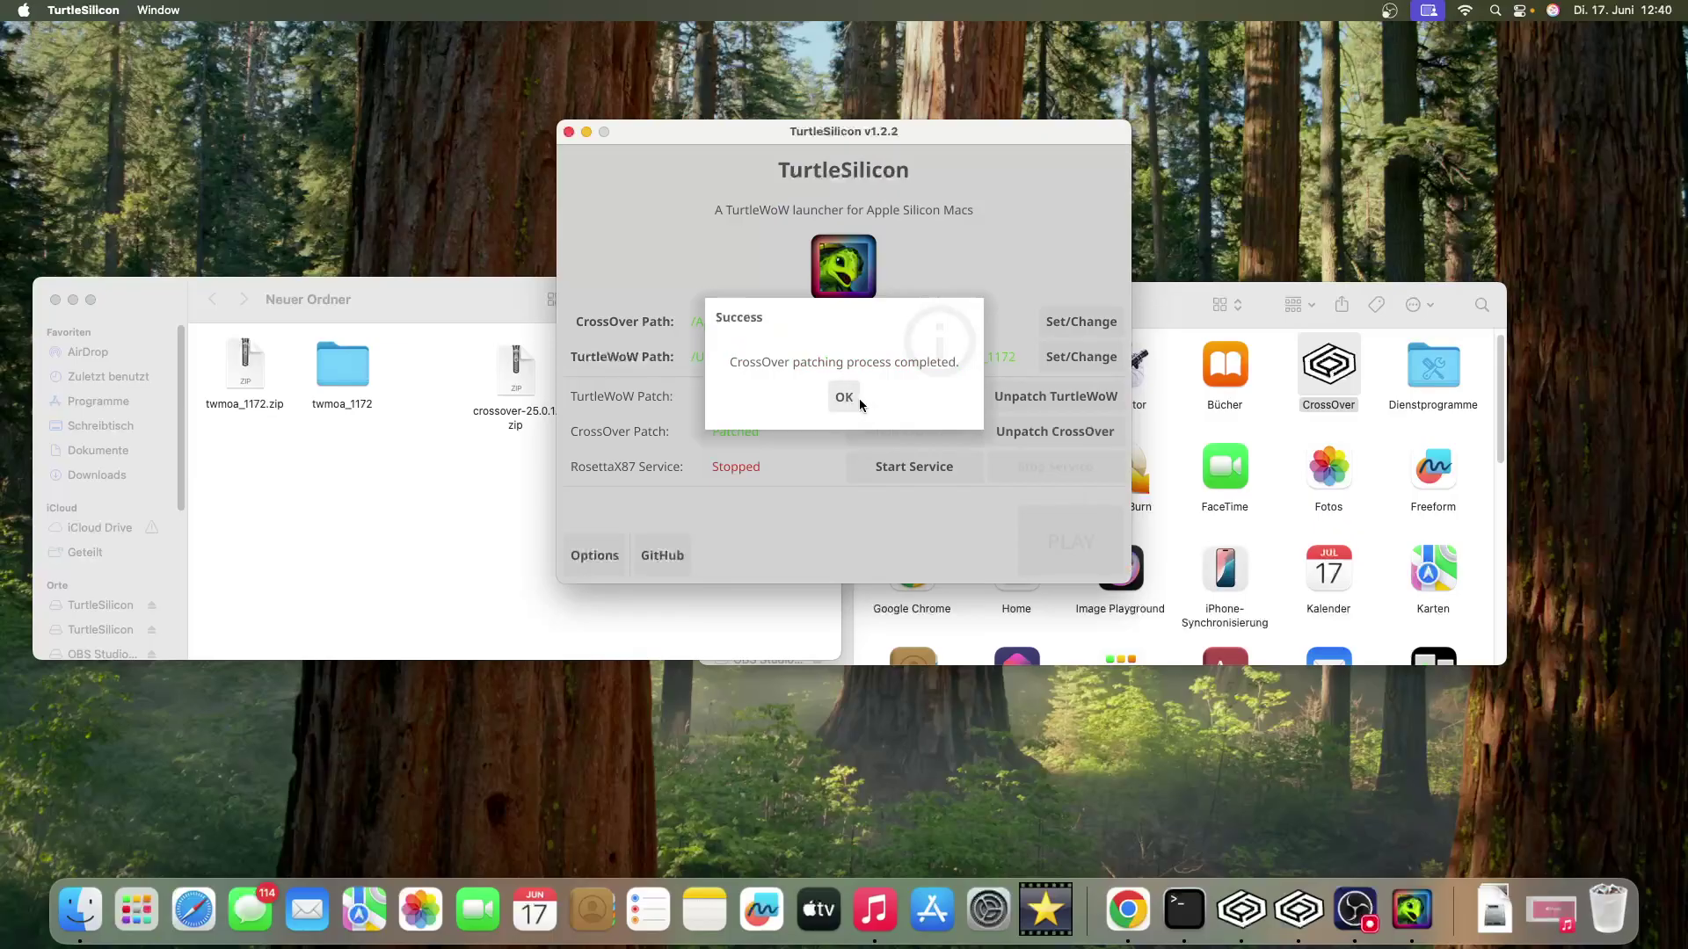
pyautogui.click(858, 398)
pyautogui.click(904, 471)
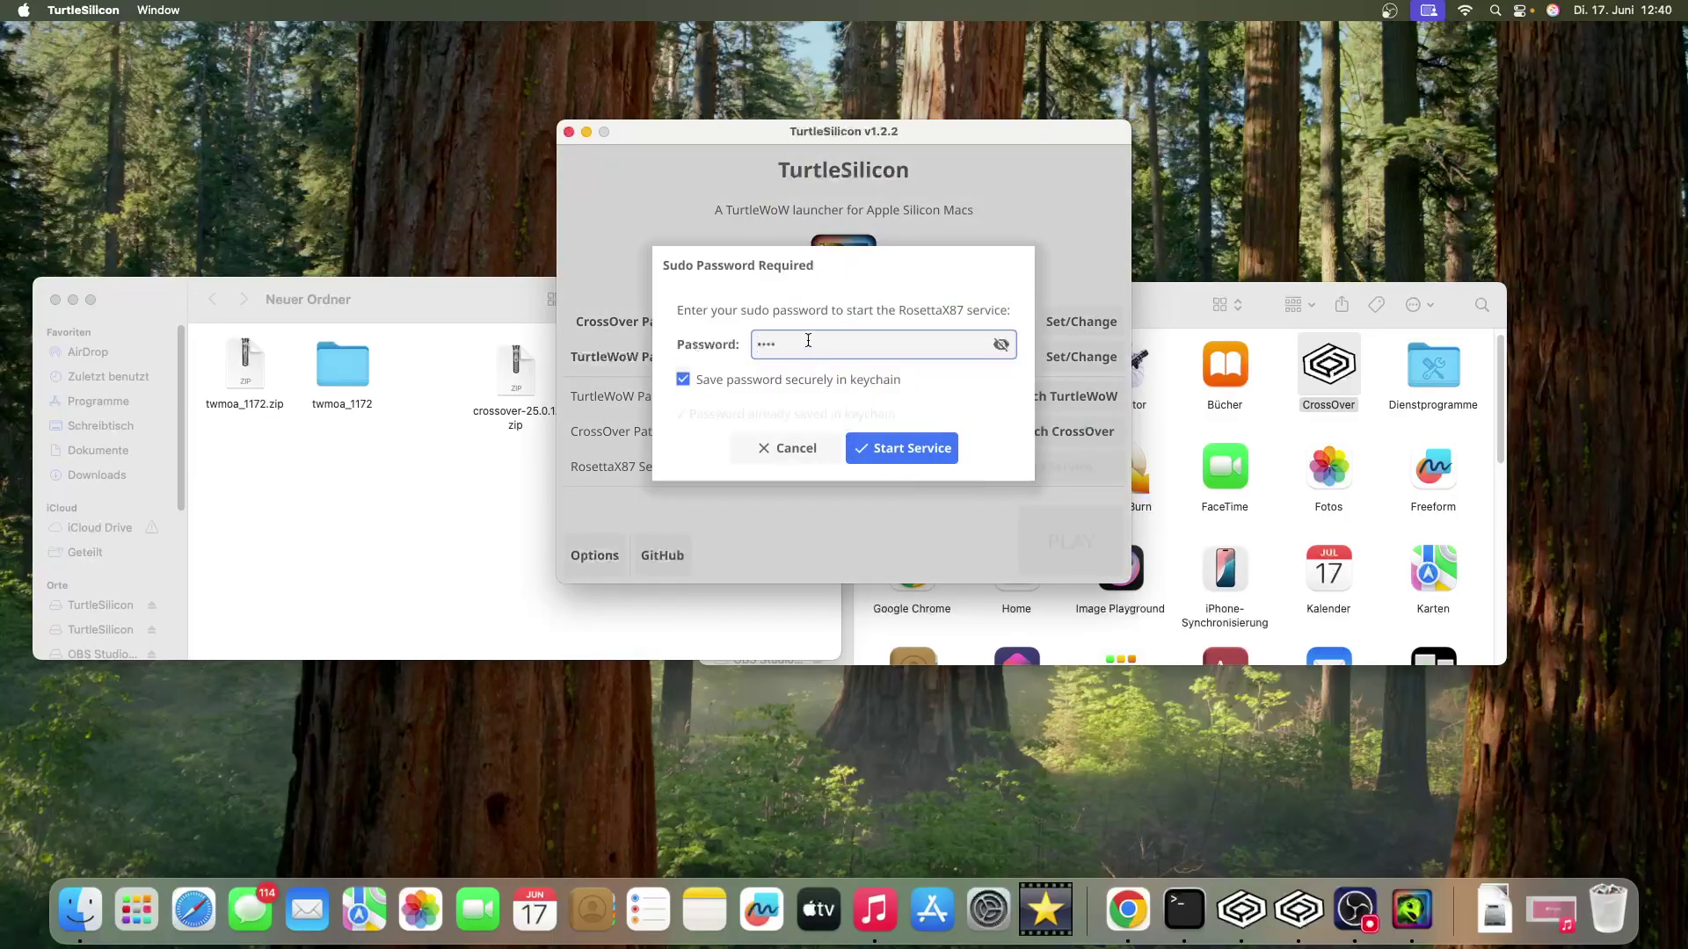
pyautogui.click(919, 450)
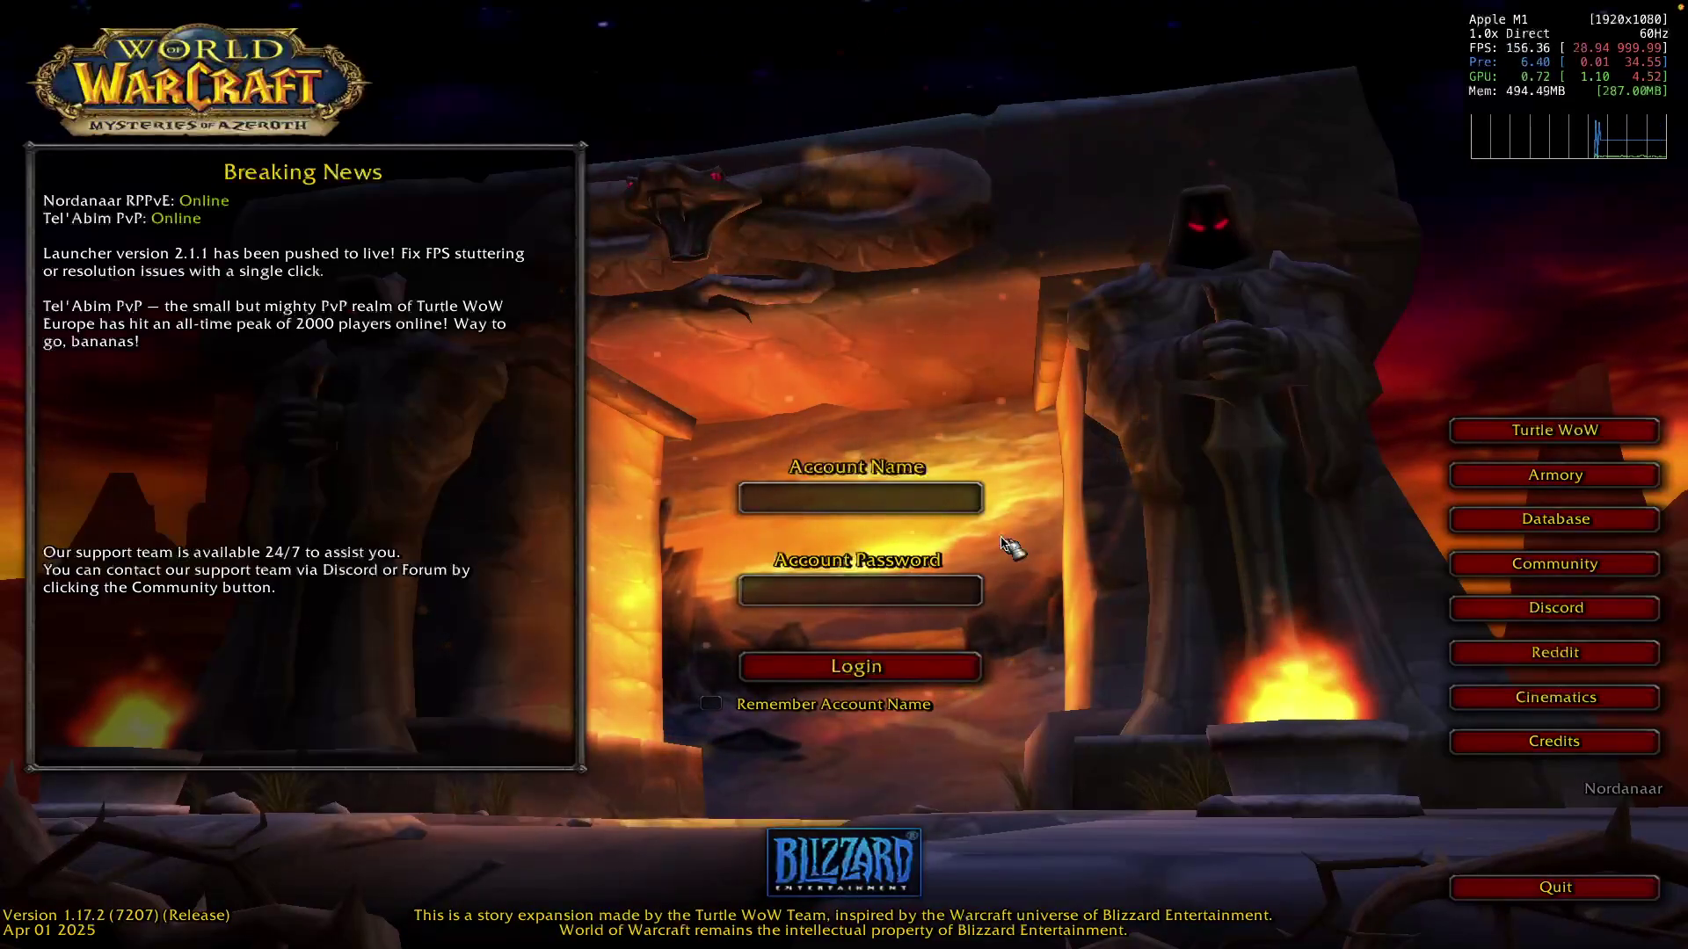
# - Log in to Turtle WoW with the account name and password
pyautogui.write('N')
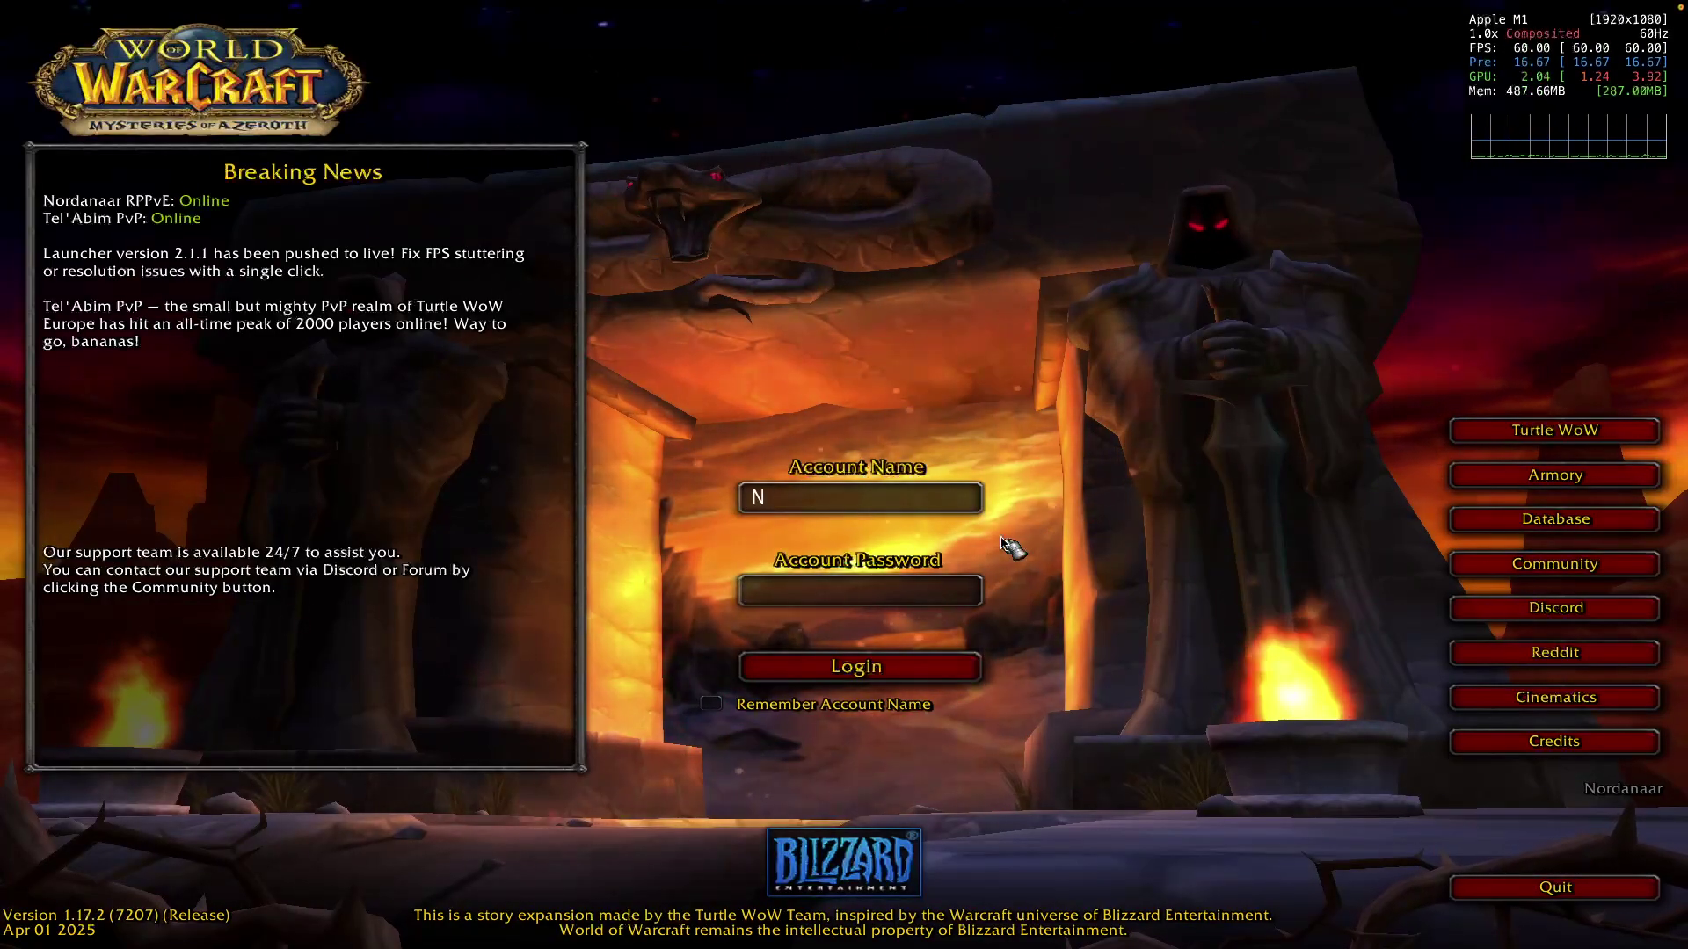
pyautogui.write('atural1337')
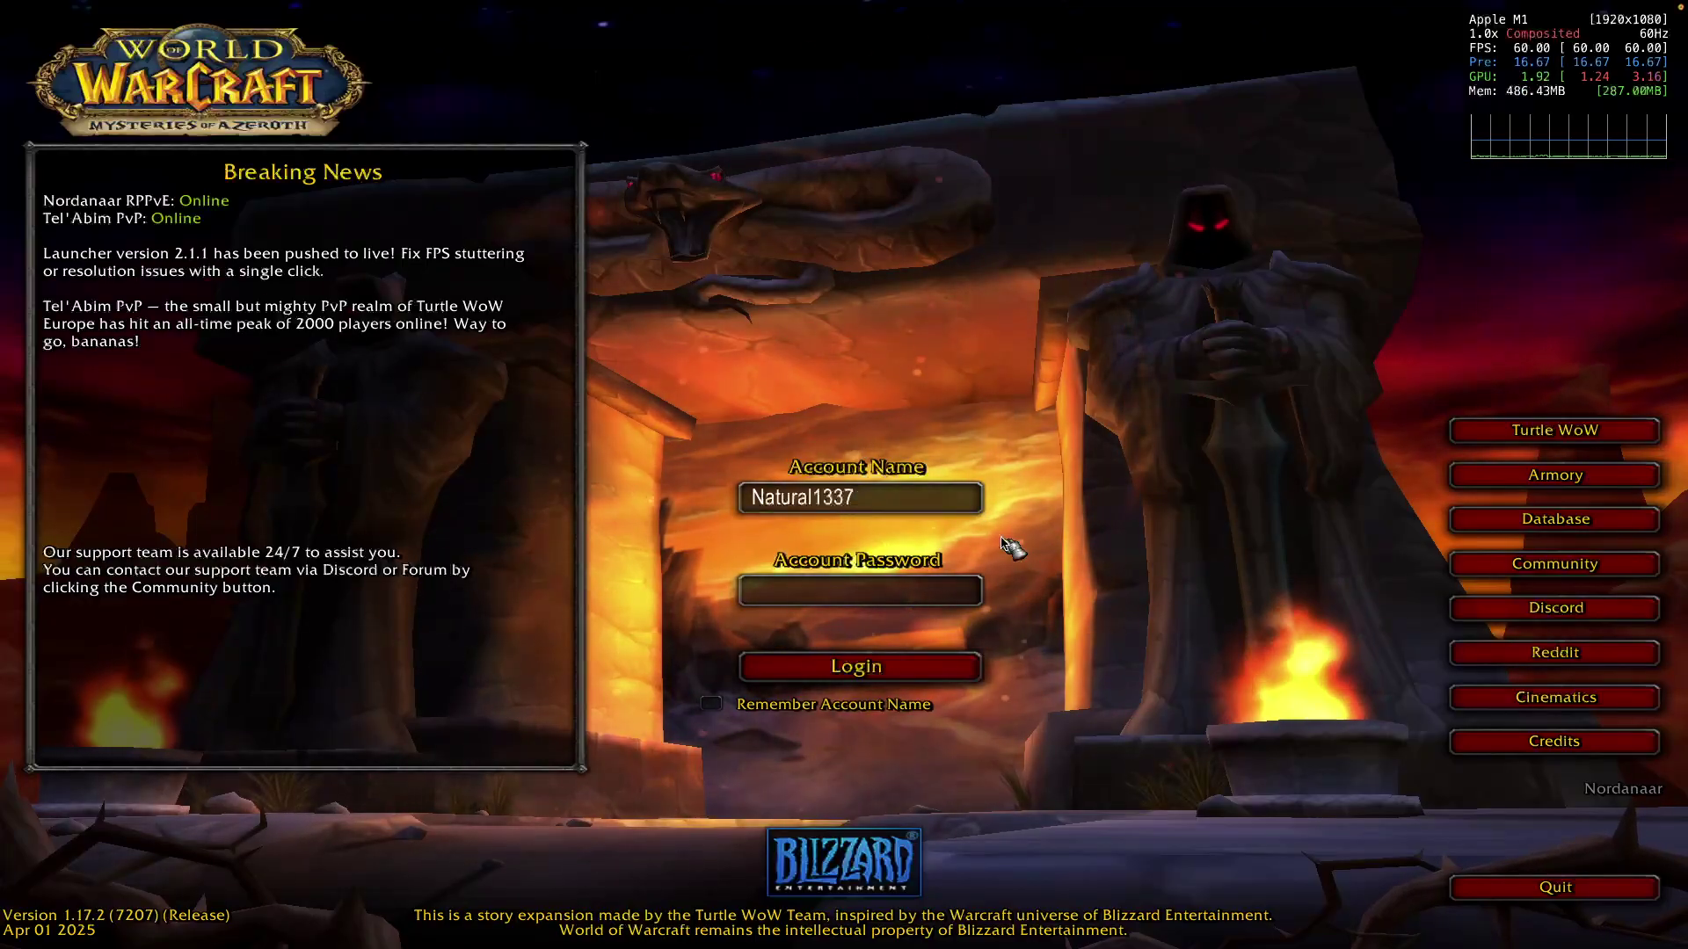
pyautogui.press('Tab')
pyautogui.write('*********')
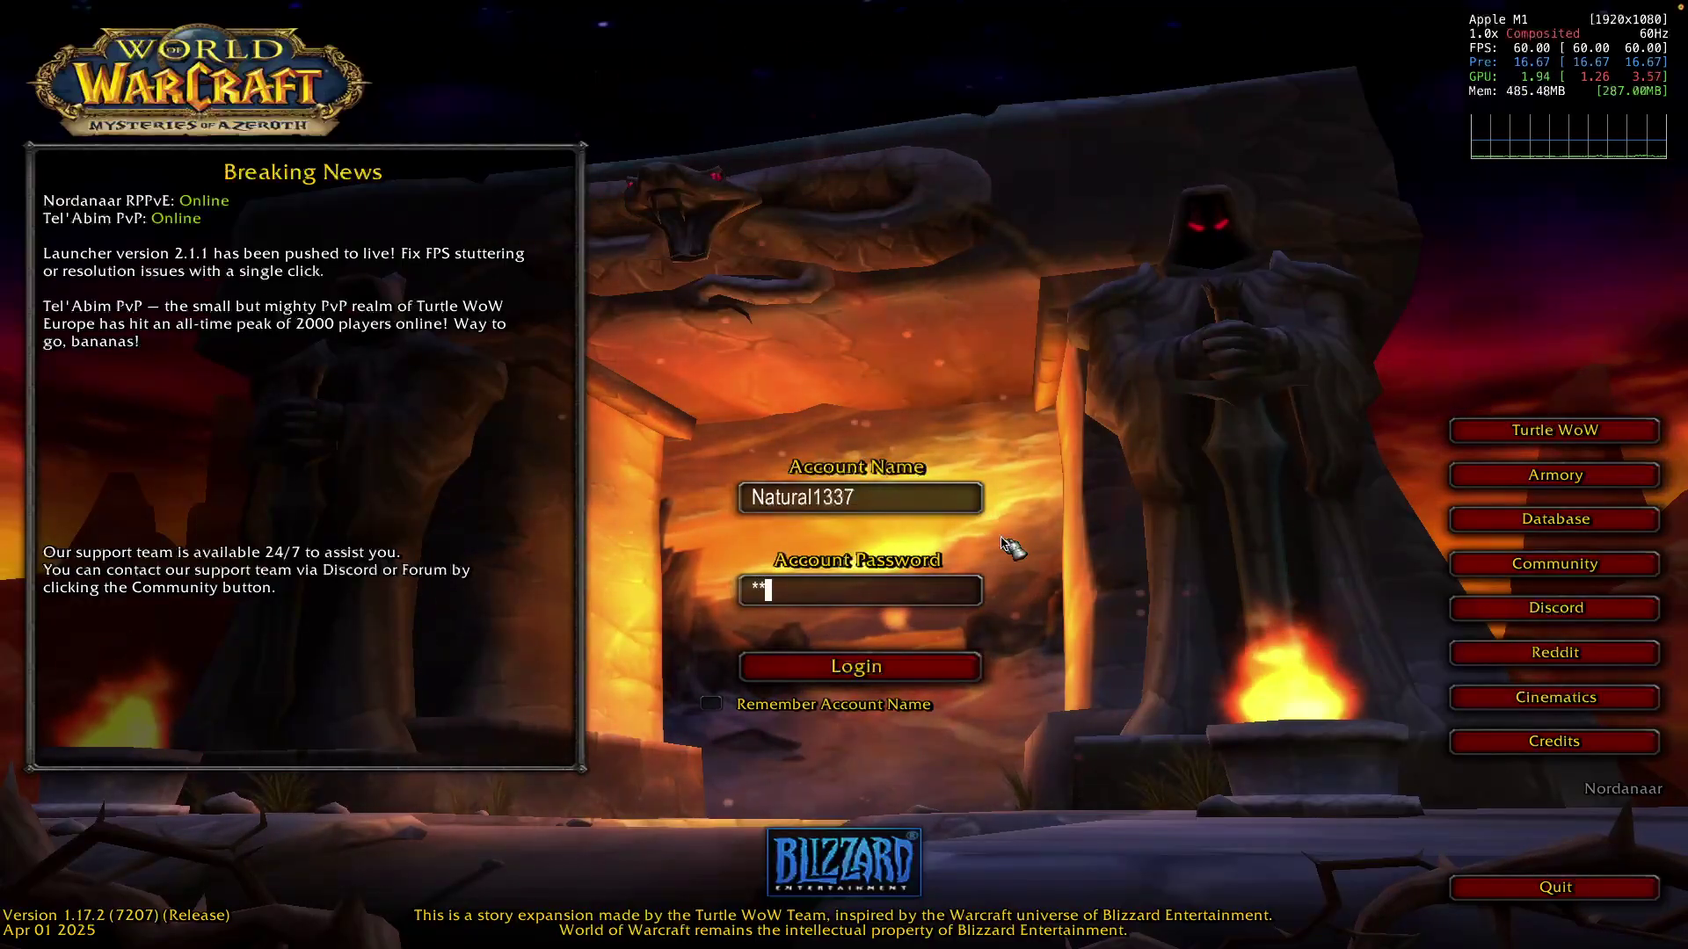
pyautogui.write('**')
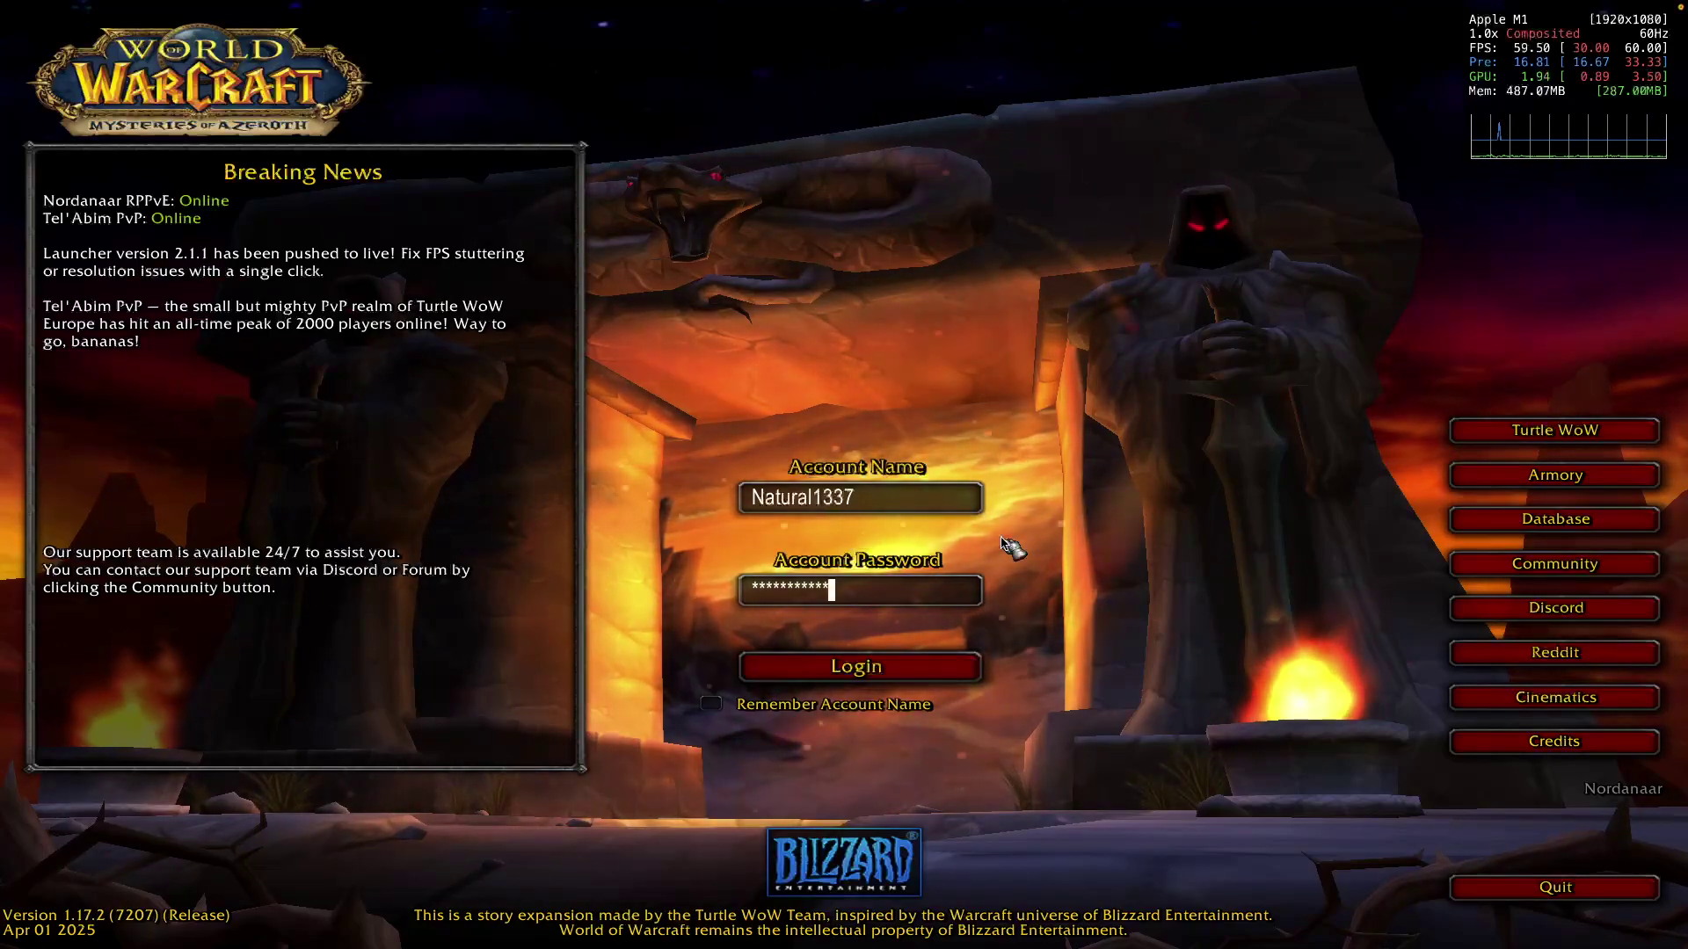
pyautogui.press('Return')
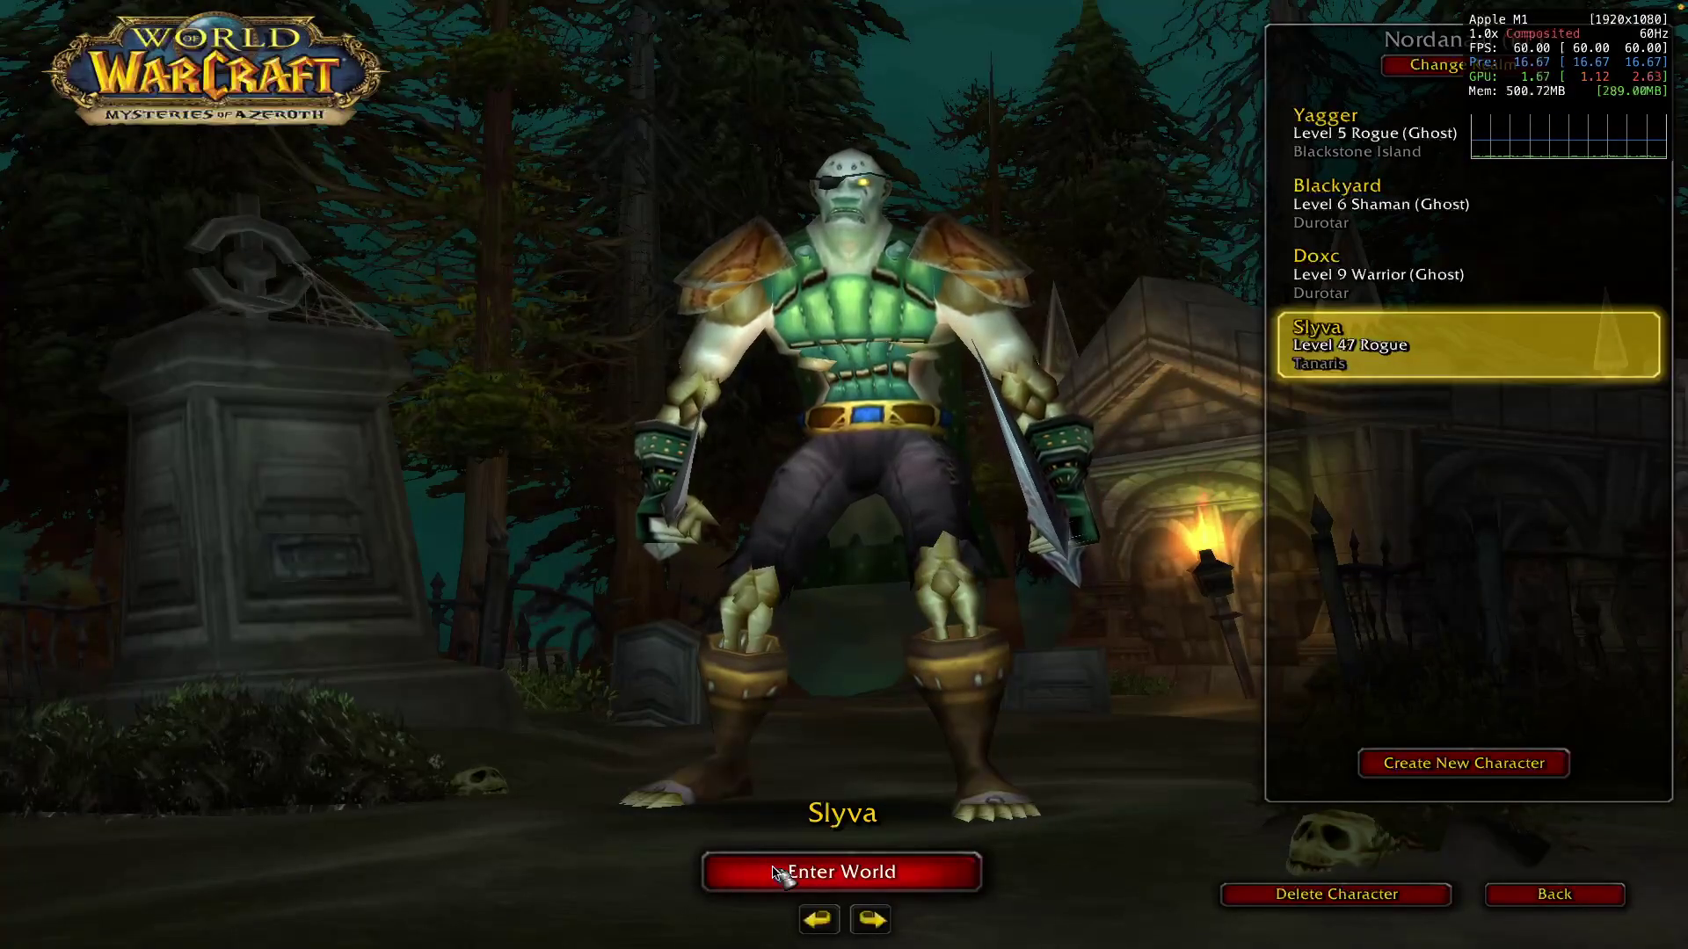
# - Enter the world with the level 47 rogue and ride across the Tanaris dunes uphill
pyautogui.click(776, 873)
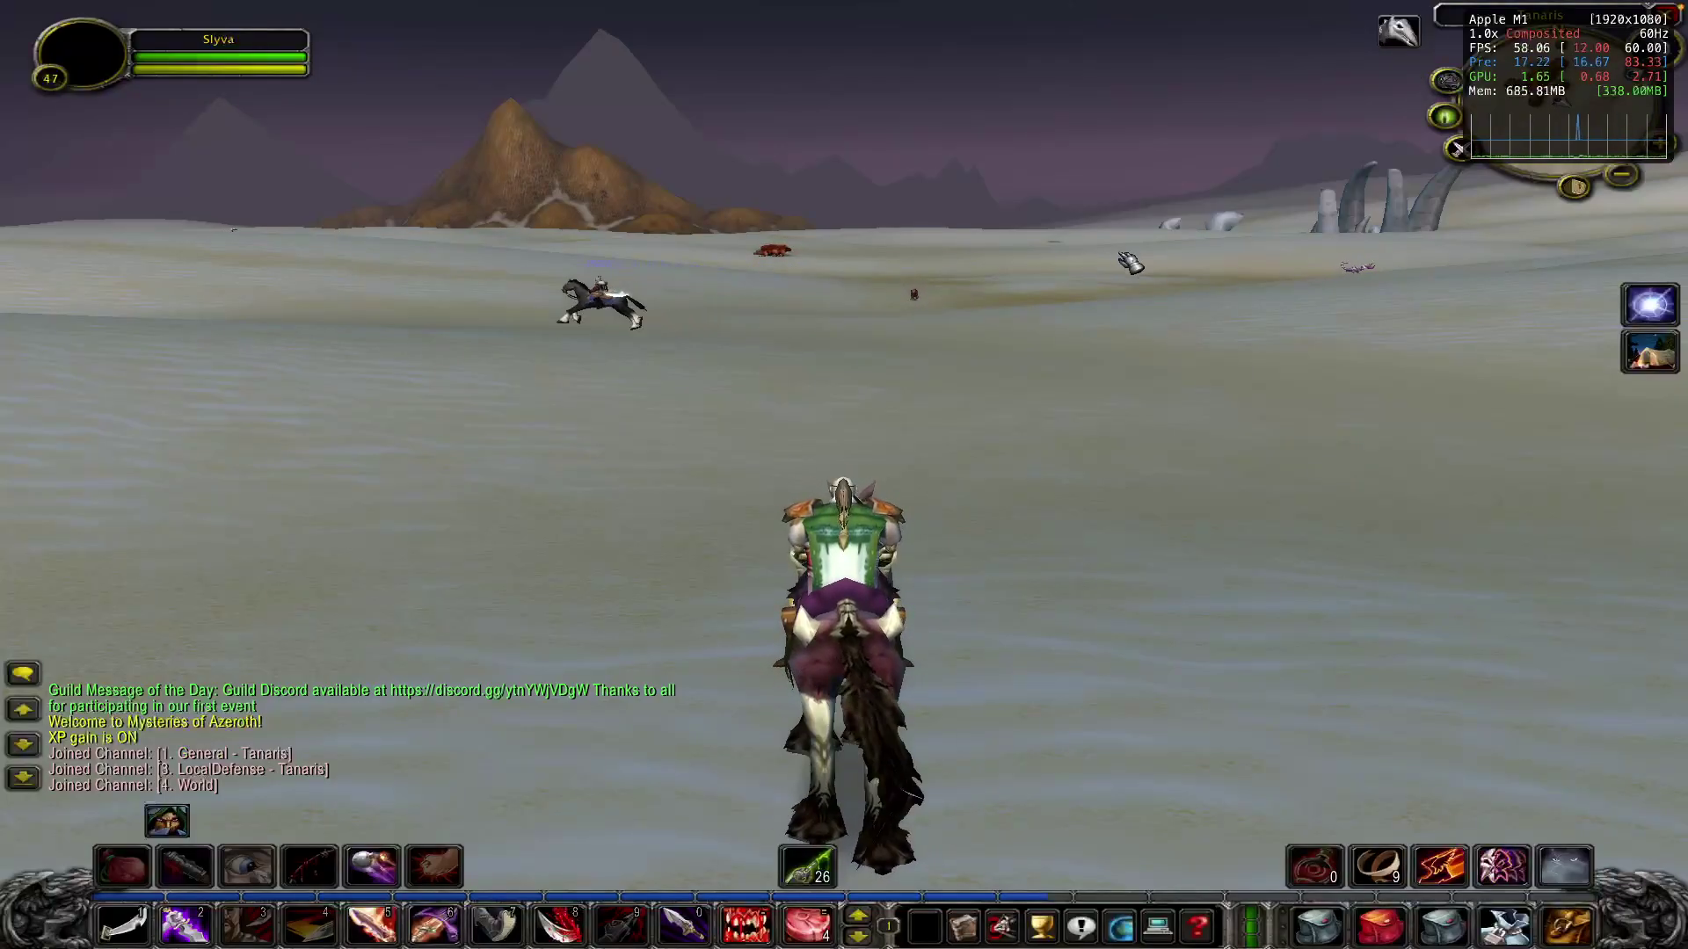
pyautogui.press('d')
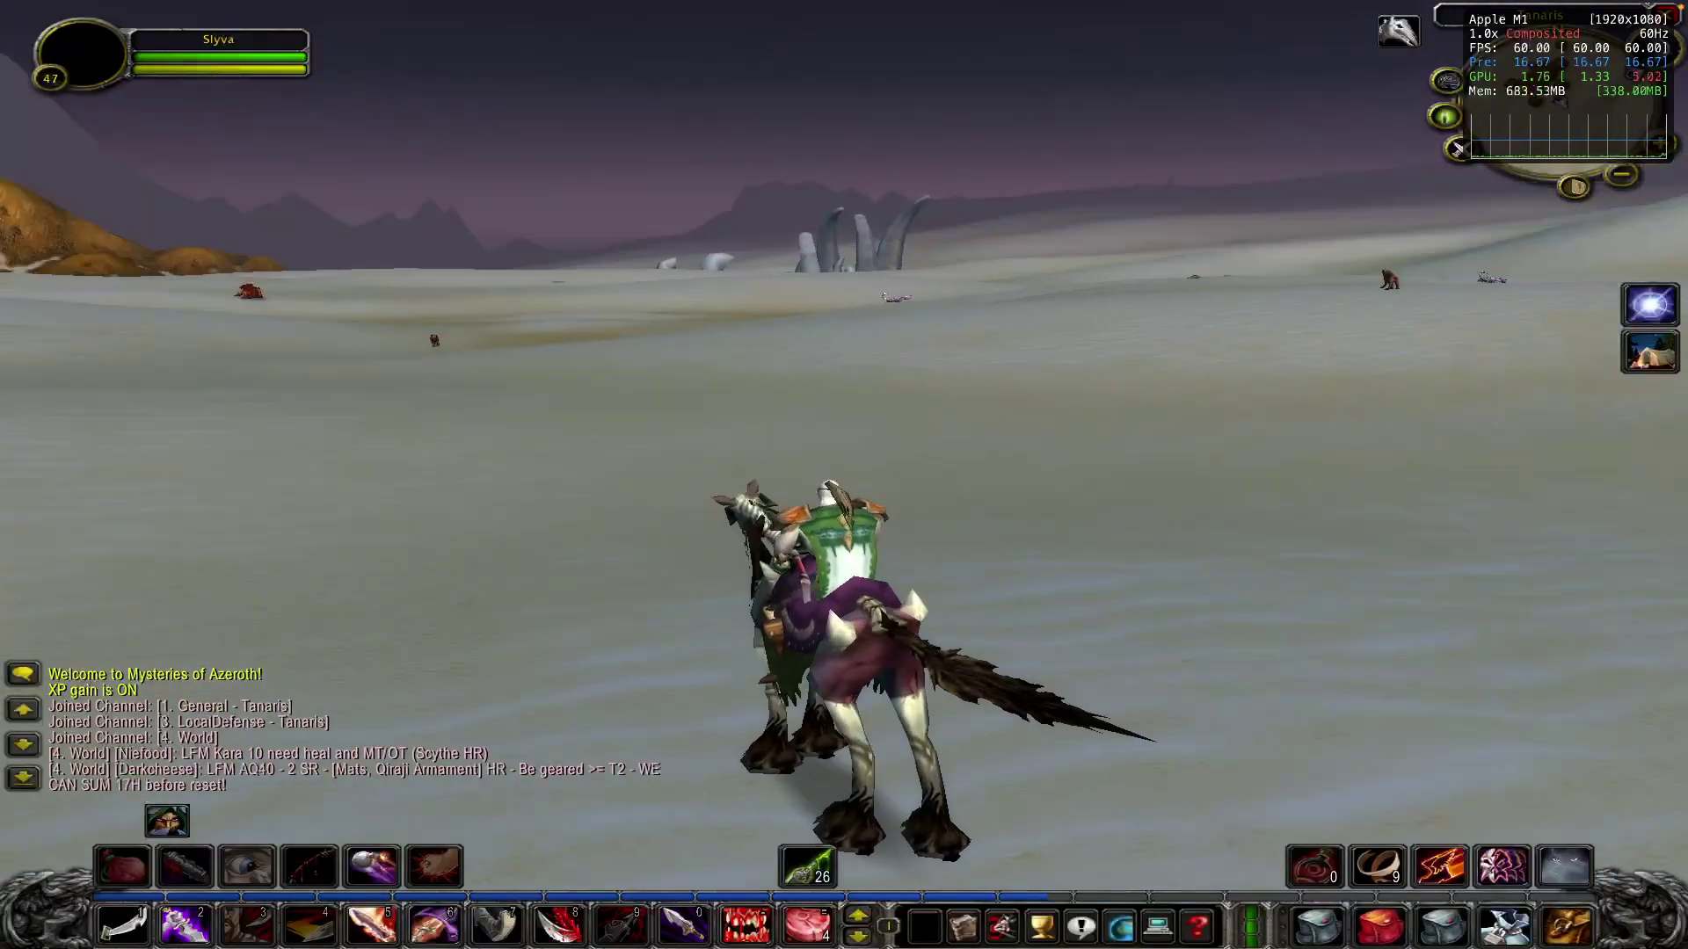
pyautogui.press('w')
pyautogui.press('d')
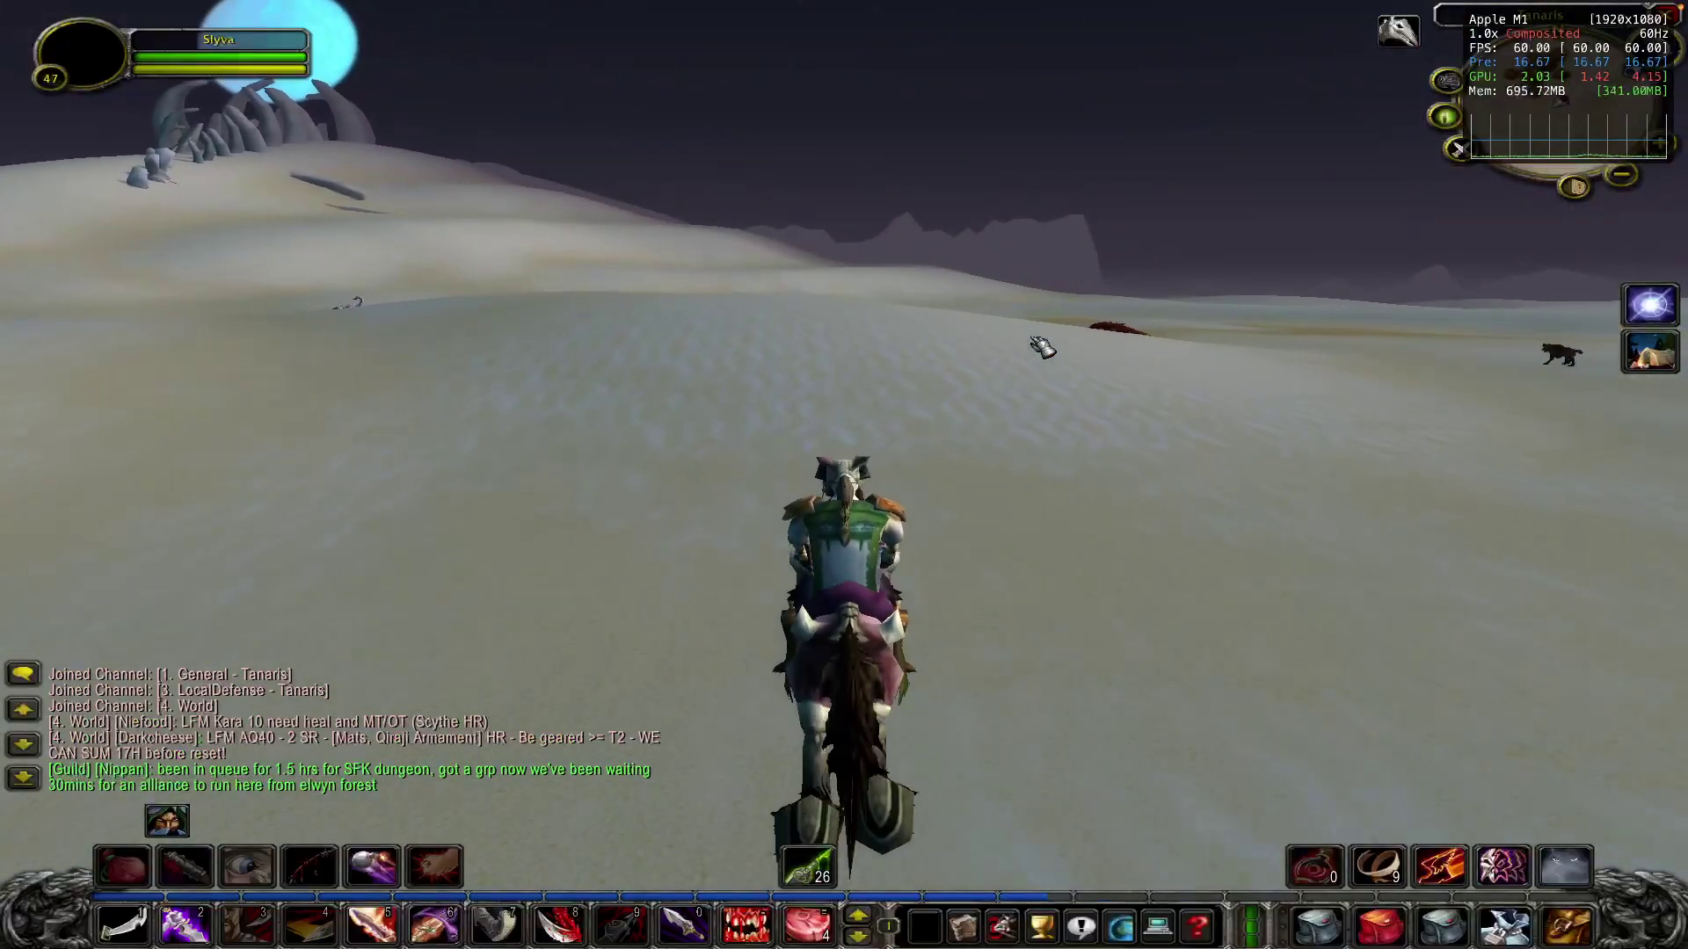
pyautogui.press('a')
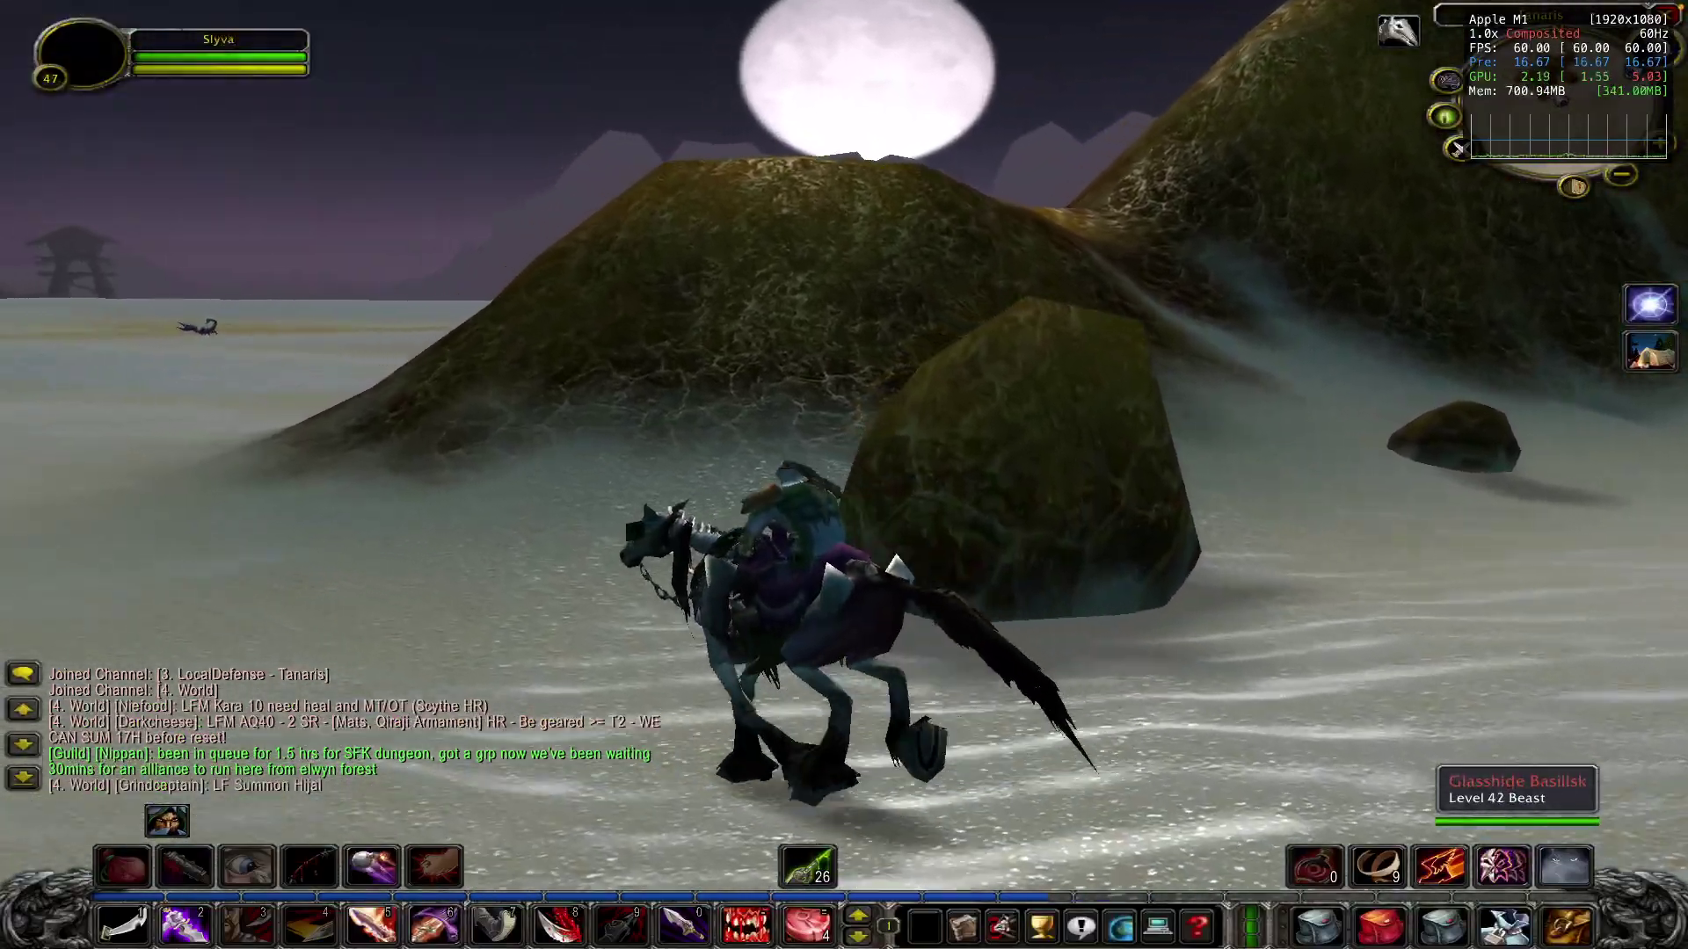
pyautogui.press('a')
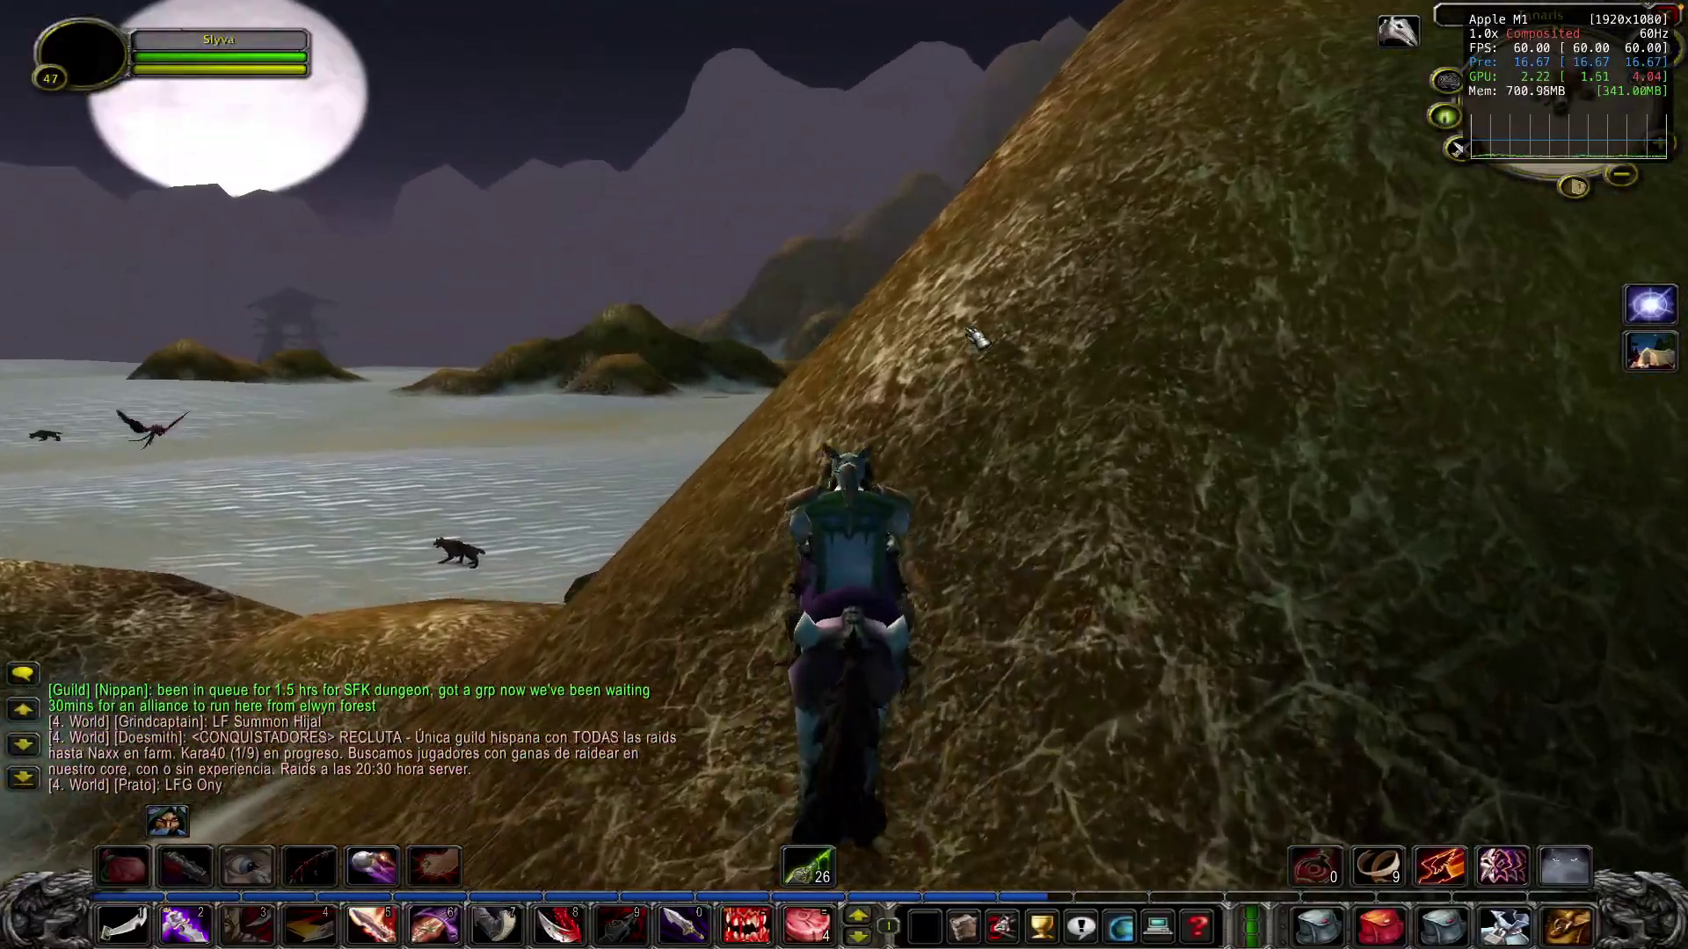
# - Ride over the hills toward the distant town, then bring up the game's Main Menu
pyautogui.moveTo(971, 332); pyautogui.dragTo(686, 343)
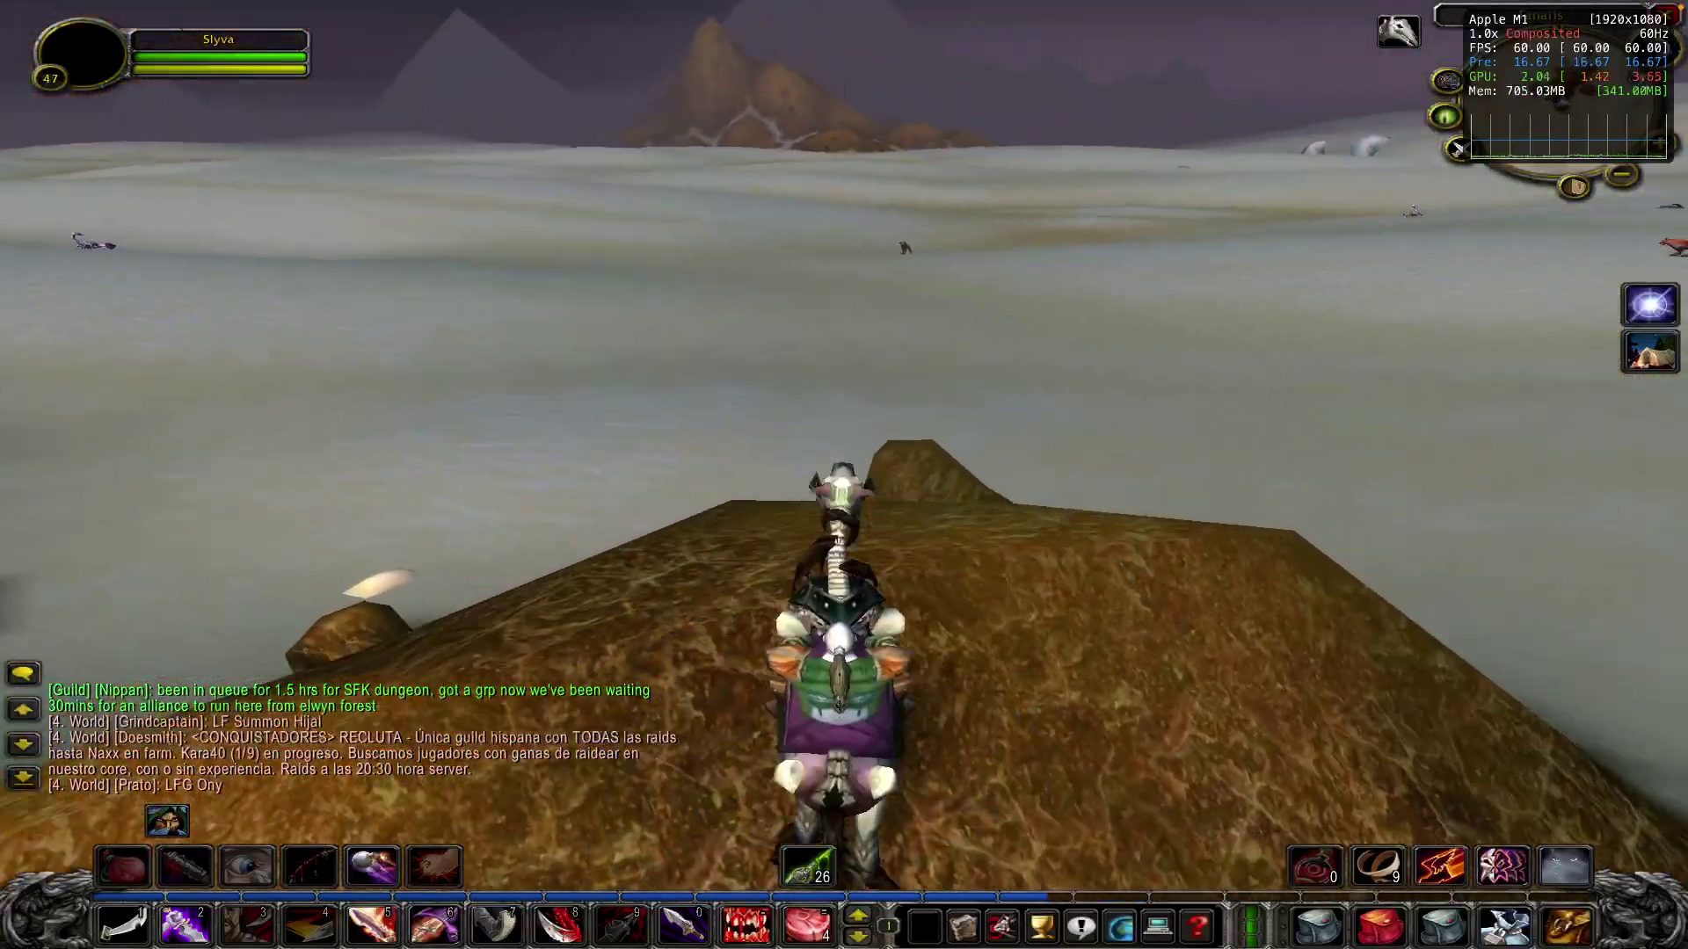
pyautogui.moveTo(1047, 331); pyautogui.dragTo(1047, 331)
pyautogui.press('d')
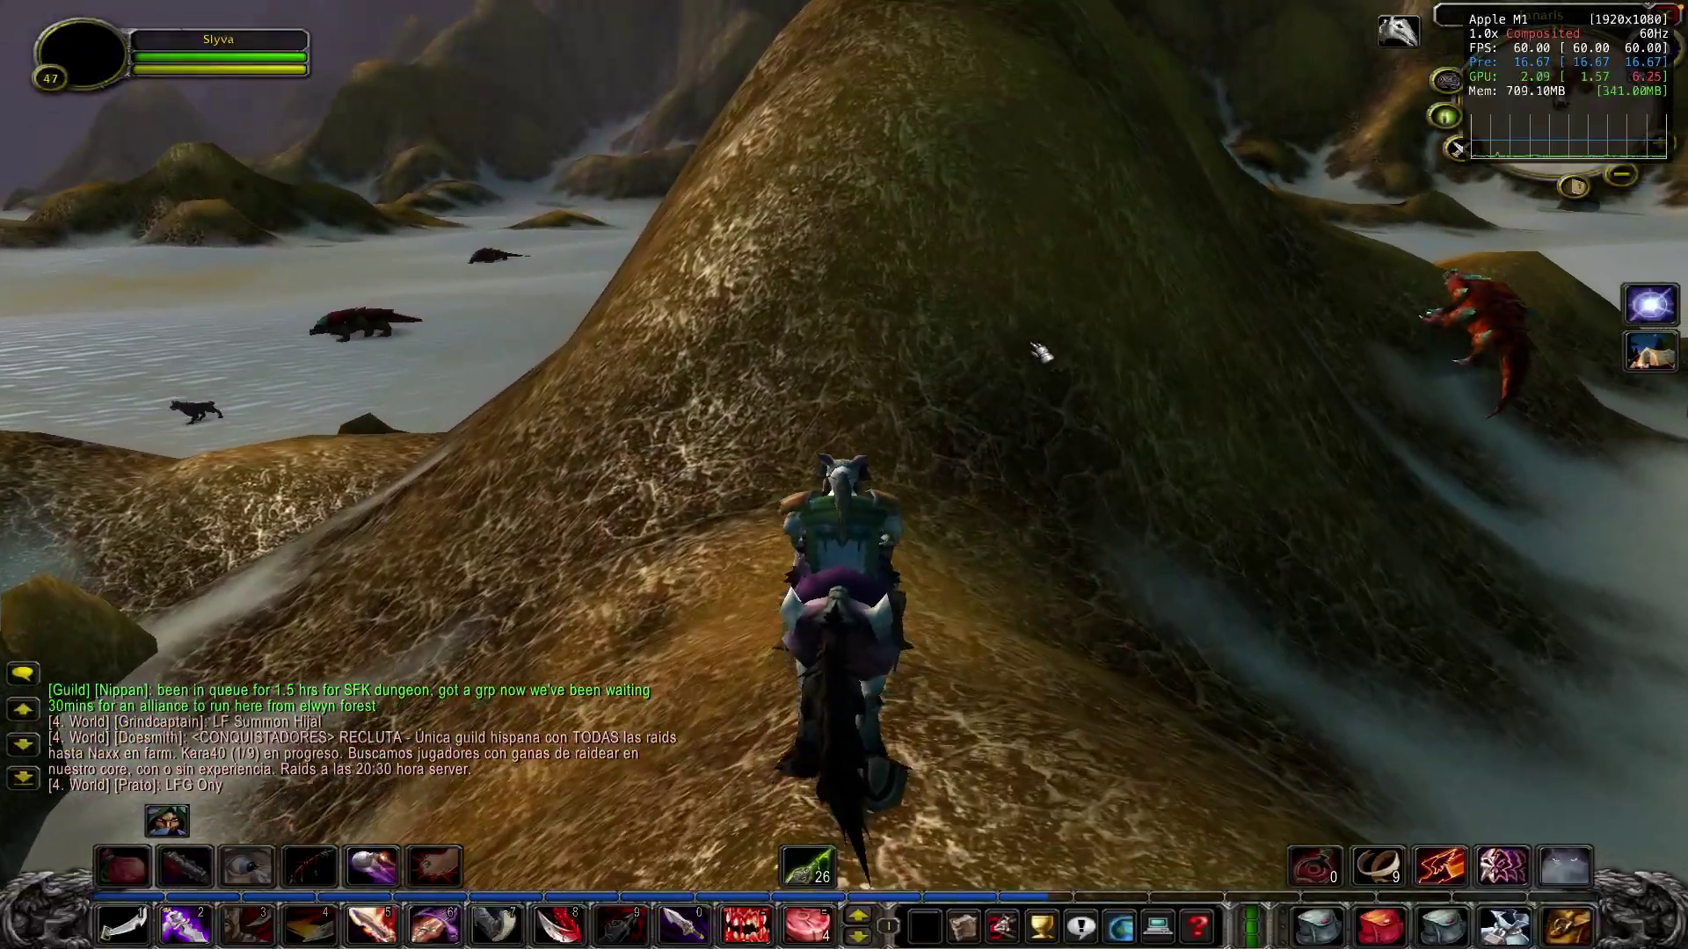
pyautogui.moveTo(1041, 350); pyautogui.dragTo(1042, 350)
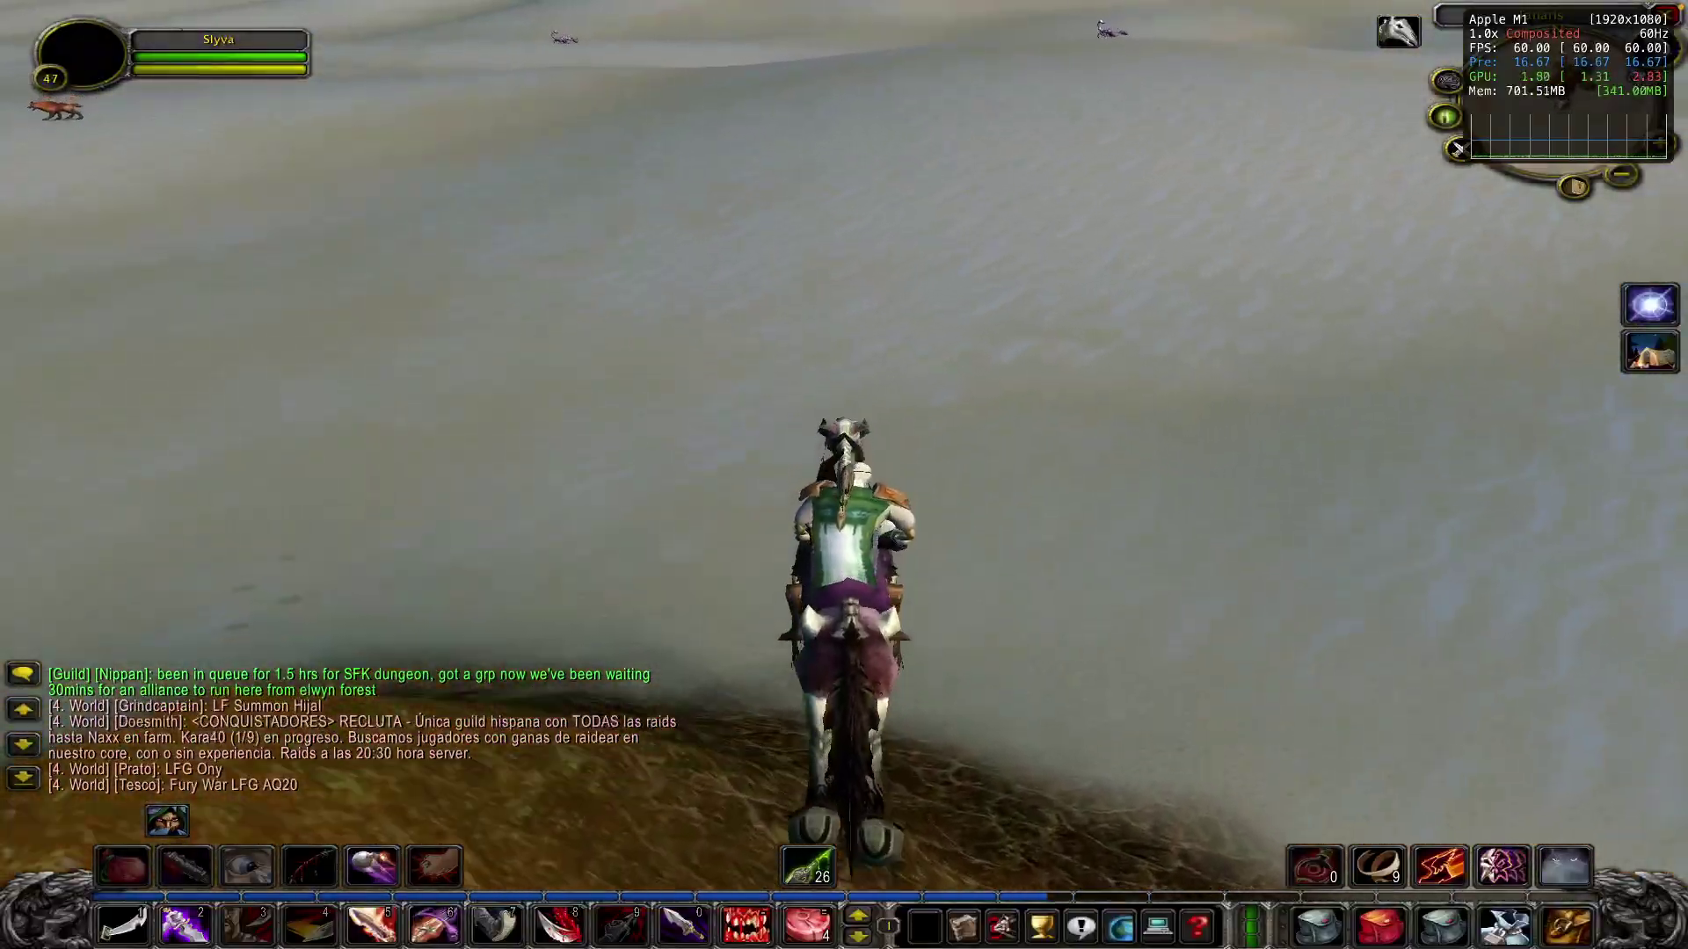
pyautogui.press('Escape')
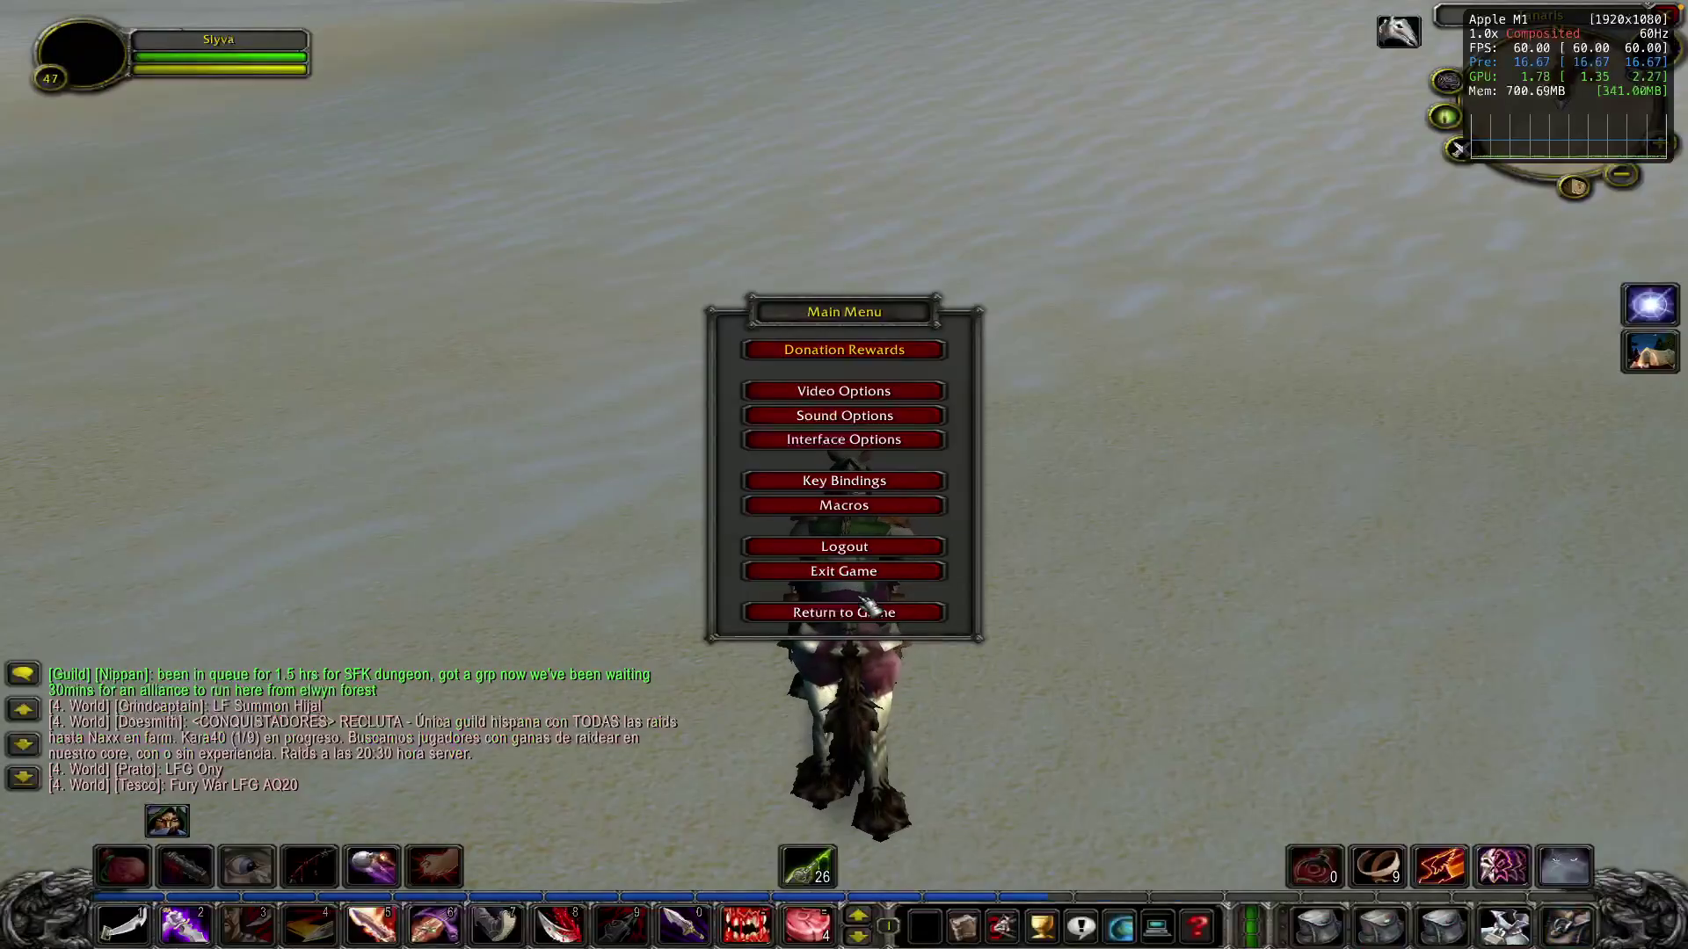
# - Exit Turtle WoW from the Main Menu immediately, skipping the exit countdown
pyautogui.click(857, 573)
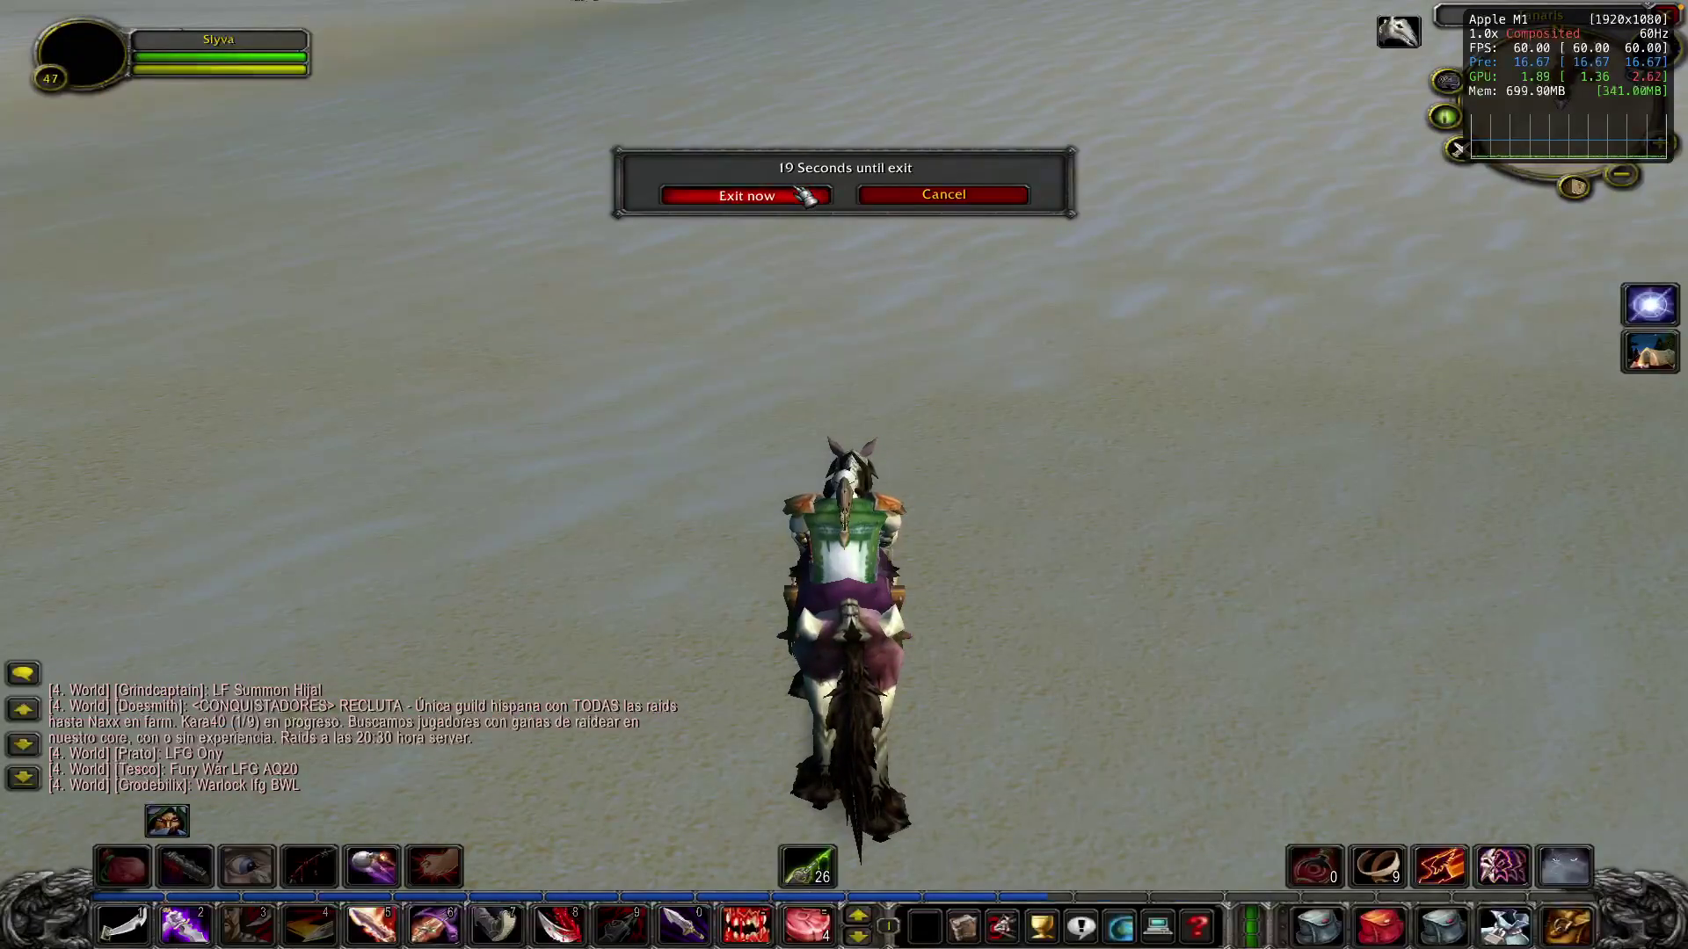
pyautogui.click(748, 193)
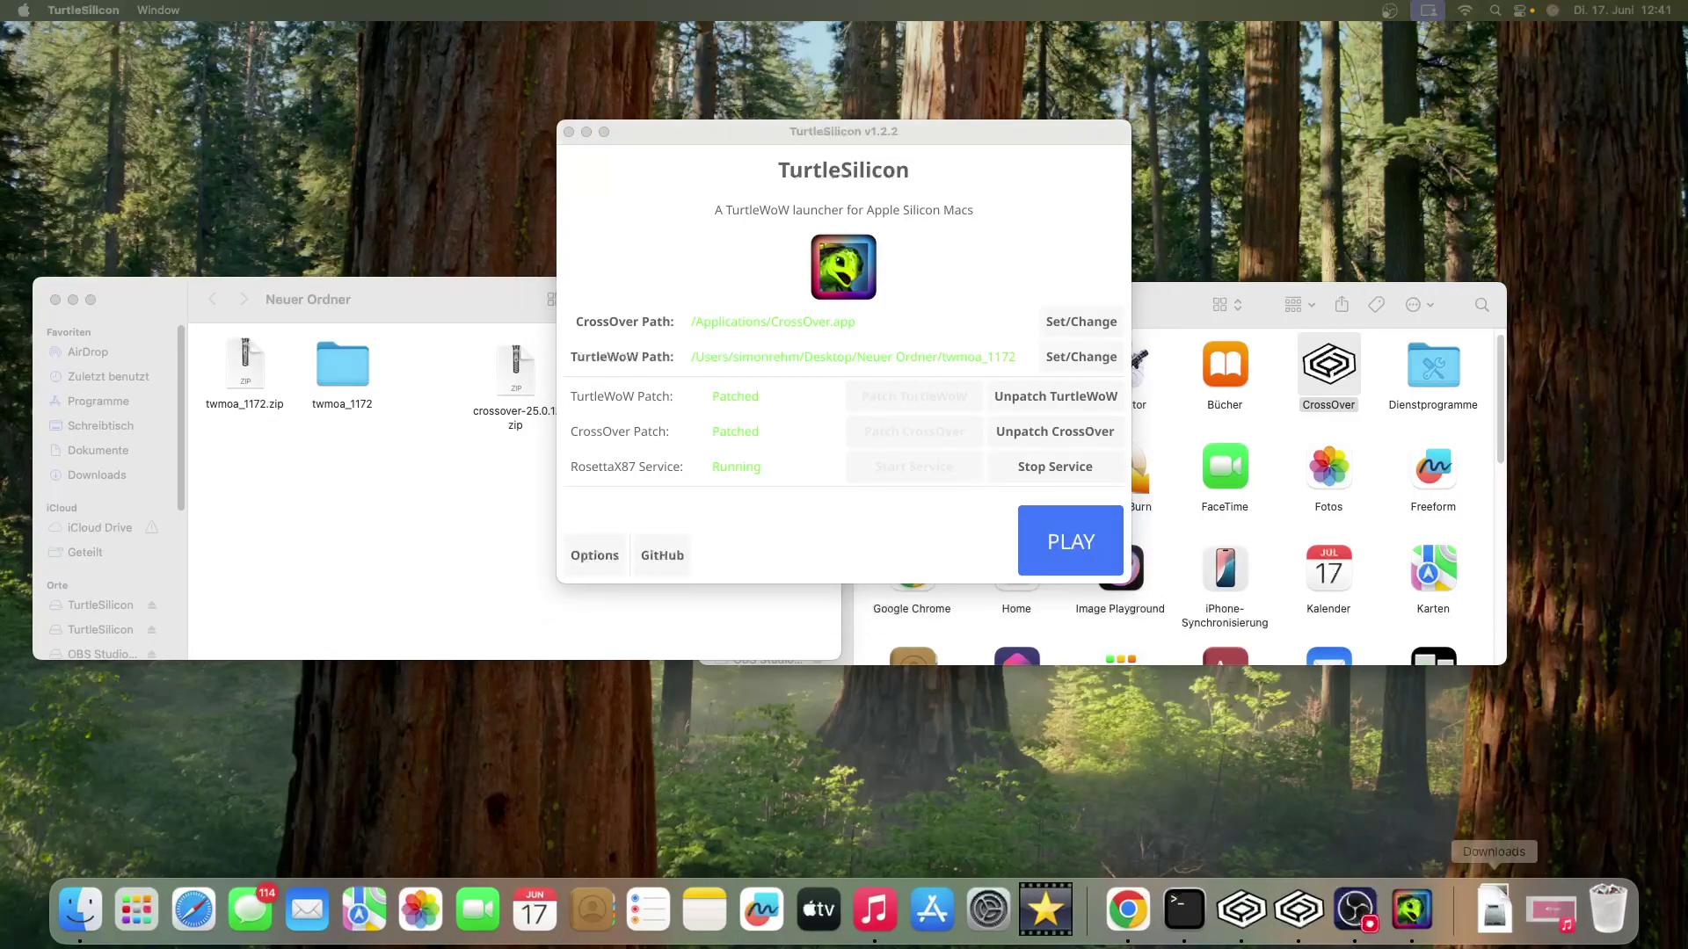